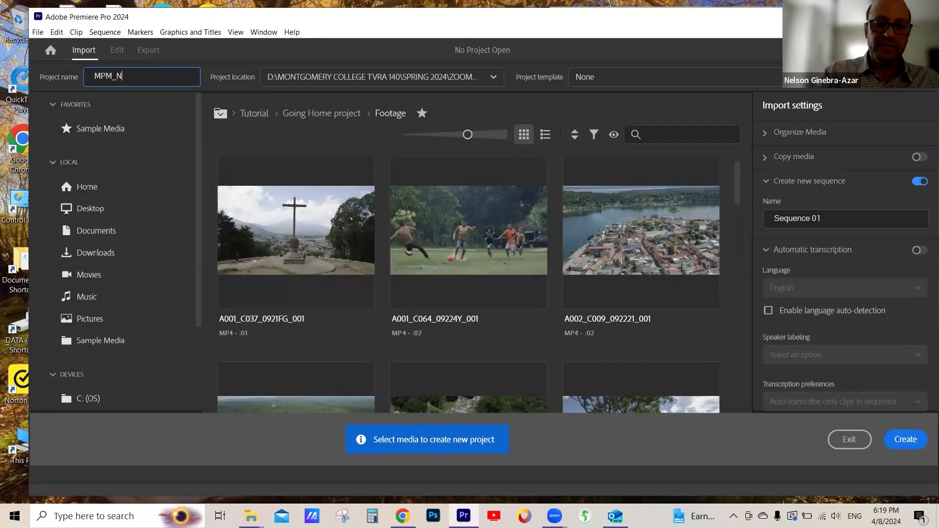
- Finish the project name as MPM_ plus the user's initial and surname, followed by _P4_SPRING 2024
{"action": "type", "text": "NEBRA"}
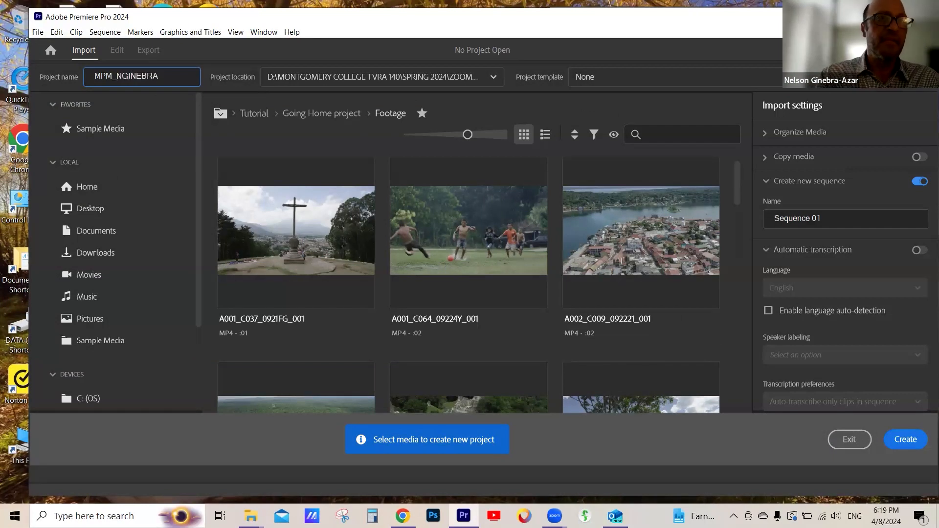
{"action": "type", "text": "_"}
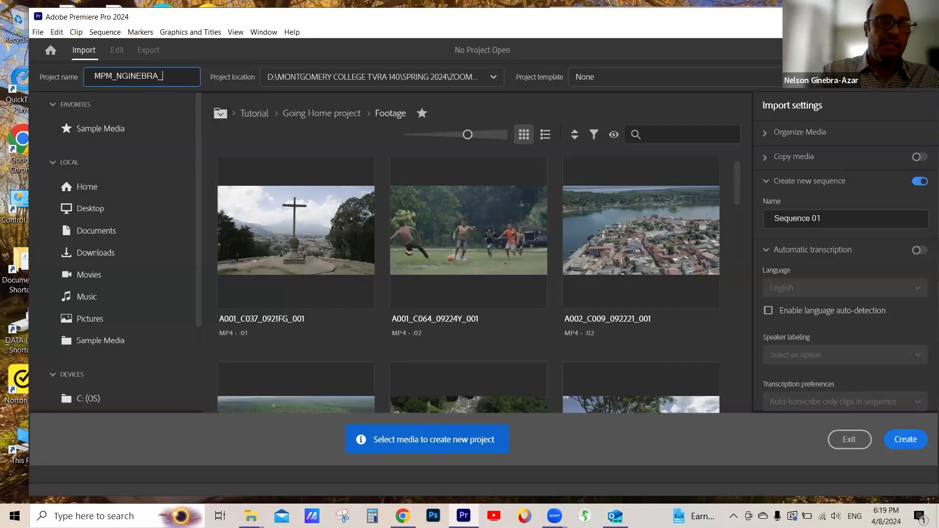
{"action": "type", "text": "P4"}
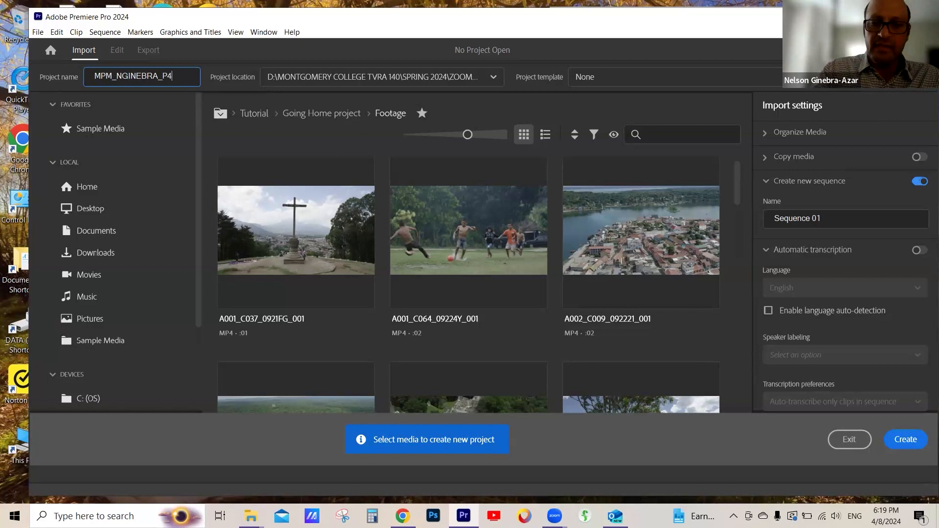
{"action": "type", "text": "_SPR"}
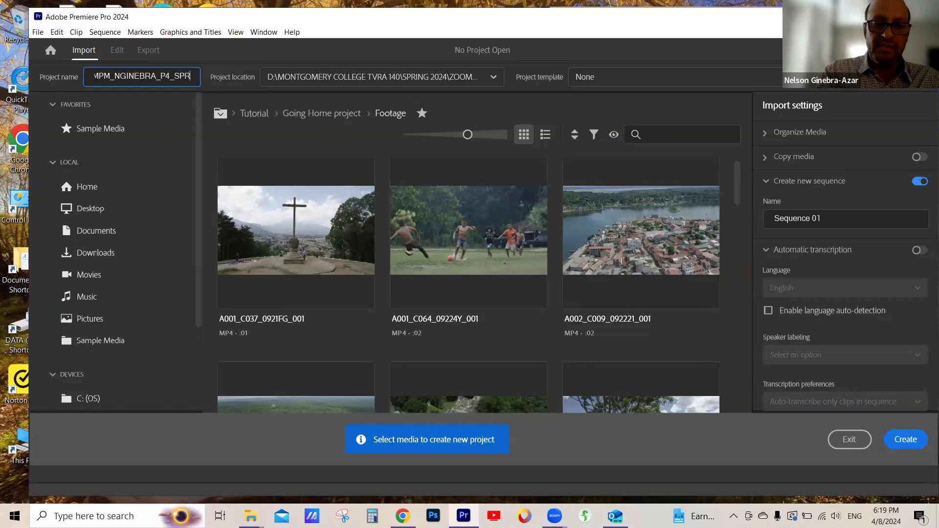
{"action": "type", "text": "ING 2024"}
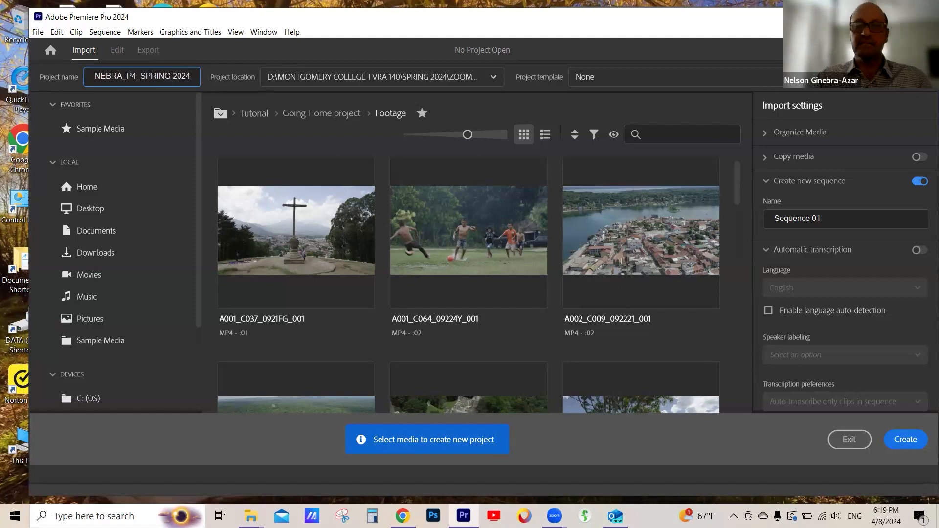
- Move through the project name text to check the whole name
{"action": "key", "text": "Left"}
{"action": "key", "text": "Left"}
{"action": "key", "text": "Left"}
{"action": "key", "text": "Left"}
{"action": "key", "text": "Left"}
{"action": "key", "text": "Left"}
{"action": "key", "text": "Left"}
{"action": "key", "text": "Left"}
{"action": "key", "text": "Left"}
{"action": "key", "text": "Left"}
{"action": "key", "text": "Left"}
{"action": "key", "text": "Left"}
{"action": "key", "text": "Left"}
{"action": "key", "text": "Left"}
{"action": "key", "text": "Left"}
{"action": "key", "text": "Left"}
{"action": "key", "text": "Left"}
{"action": "key", "text": "Left"}
{"action": "key", "text": "Left"}
{"action": "key", "text": "Left"}
{"action": "key", "text": "Left"}
{"action": "key", "text": "Left"}
{"action": "key", "text": "Left"}
{"action": "key", "text": "Left"}
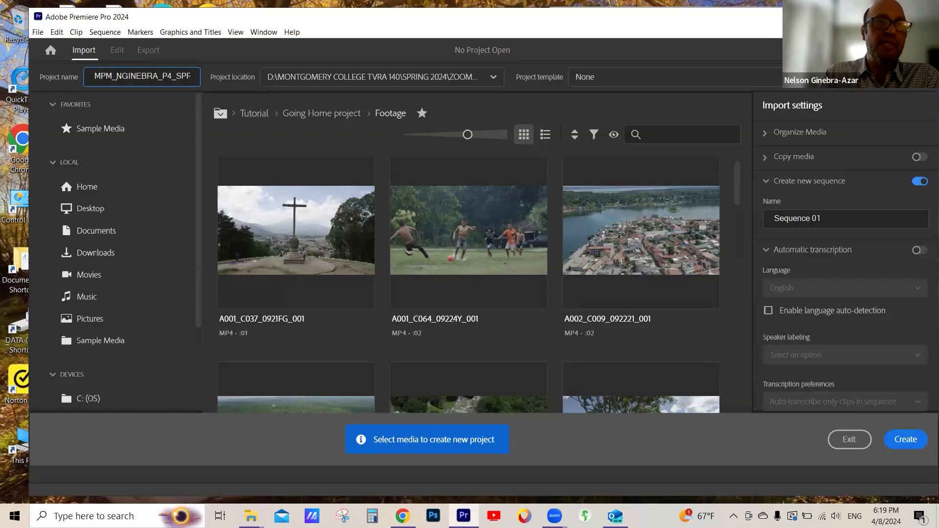
{"action": "key", "text": "Right"}
{"action": "key", "text": "Right"}
{"action": "key", "text": "Right"}
{"action": "key", "text": "Right"}
{"action": "key", "text": "Right"}
{"action": "key", "text": "Right"}
{"action": "key", "text": "Right"}
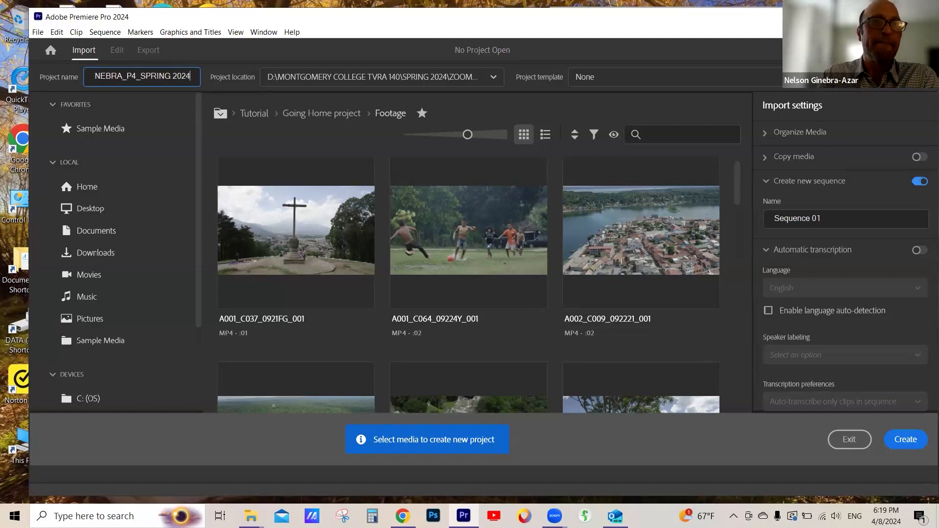
{"action": "key", "text": "Home"}
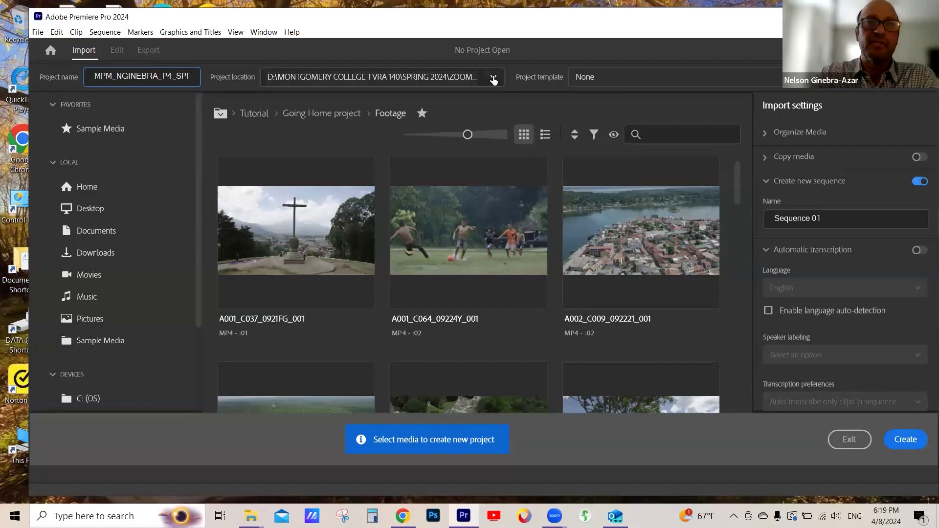
- Set the project location to the PROJECT 4\PROJECT FILES folder on drive D and create the project
{"action": "left_click", "coordinate": [493, 78]}
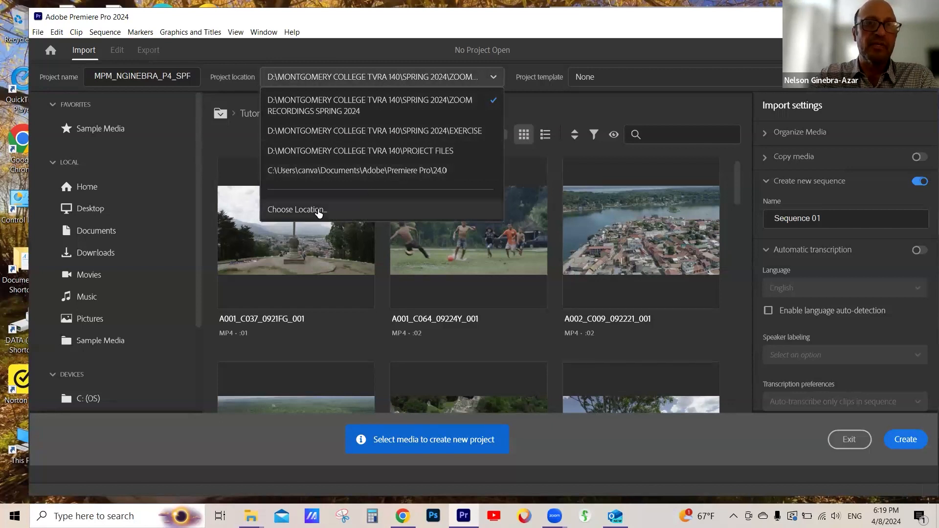
{"action": "left_click", "coordinate": [319, 211]}
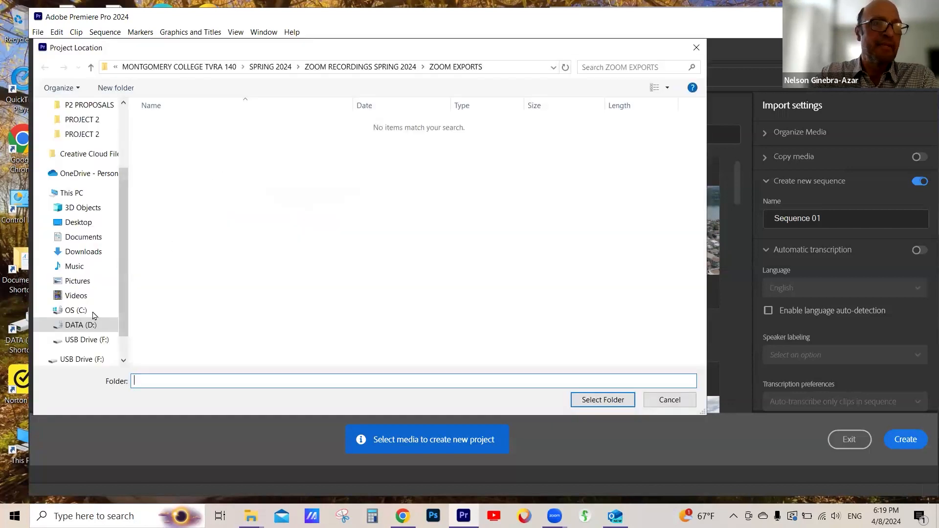
{"action": "left_click", "coordinate": [59, 326]}
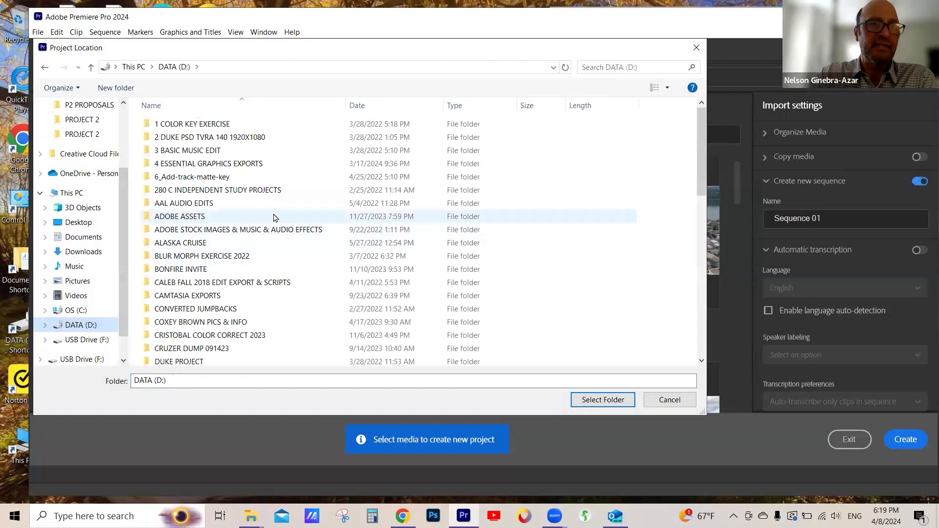
{"action": "scroll", "coordinate": [274, 220], "scroll_direction": "down", "scroll_amount": 3}
{"action": "scroll", "coordinate": [274, 236], "scroll_direction": "down", "scroll_amount": 5}
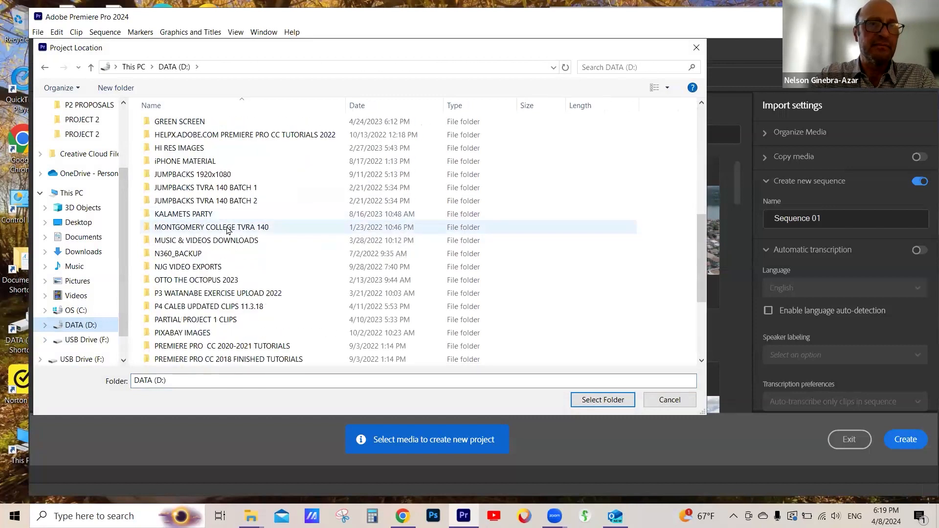
{"action": "double_click", "coordinate": [240, 225]}
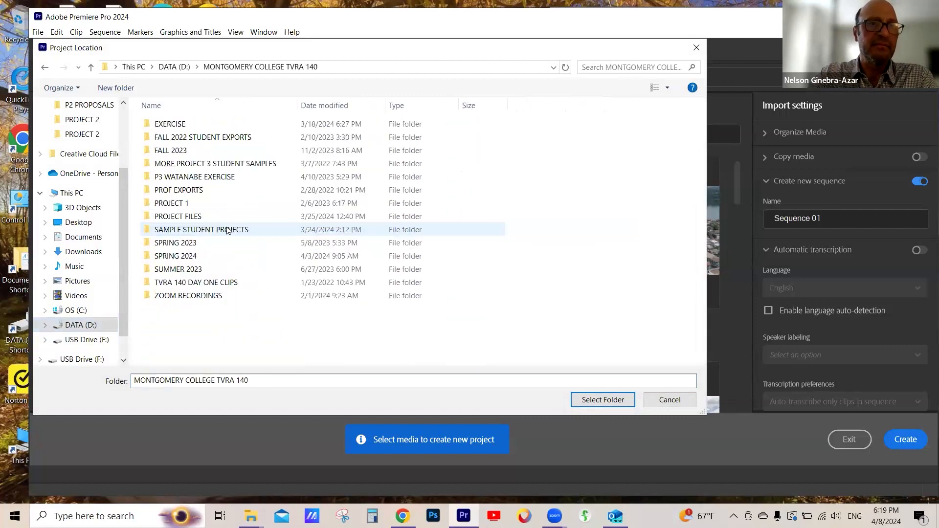
{"action": "double_click", "coordinate": [196, 256]}
{"action": "double_click", "coordinate": [205, 177]}
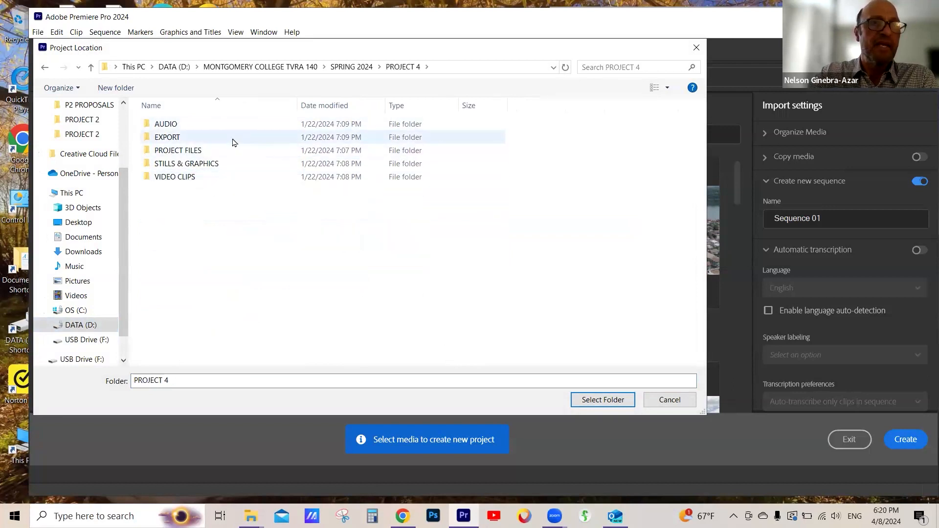
{"action": "left_click", "coordinate": [148, 154]}
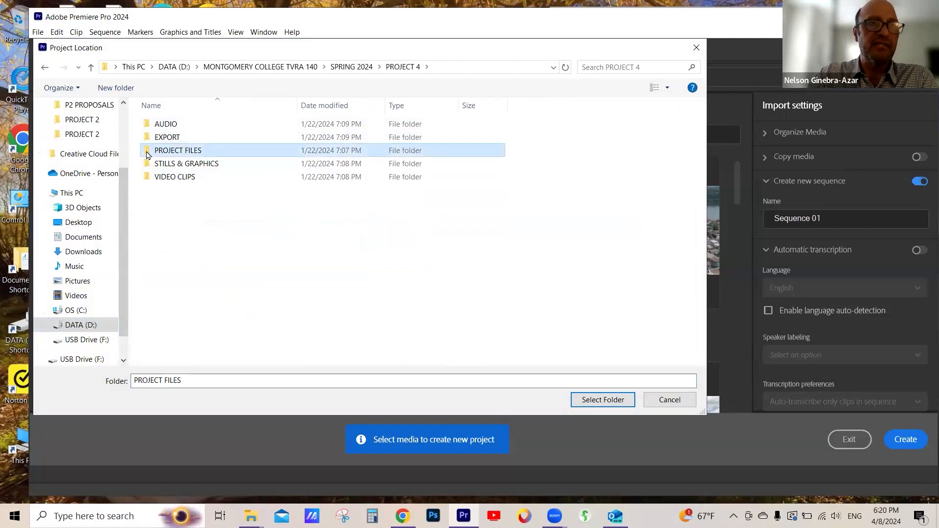
{"action": "double_click", "coordinate": [147, 155]}
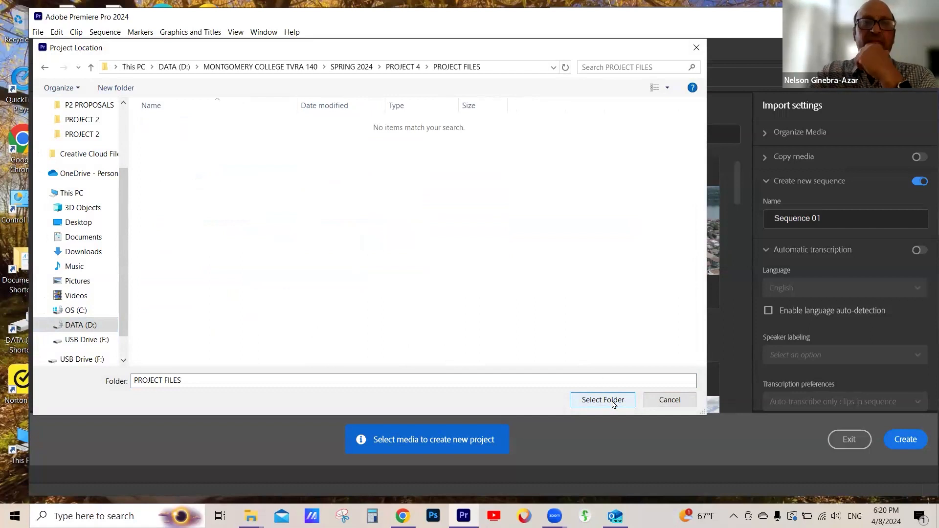
{"action": "left_click", "coordinate": [403, 67]}
{"action": "left_click", "coordinate": [159, 152]}
{"action": "left_click", "coordinate": [615, 401]}
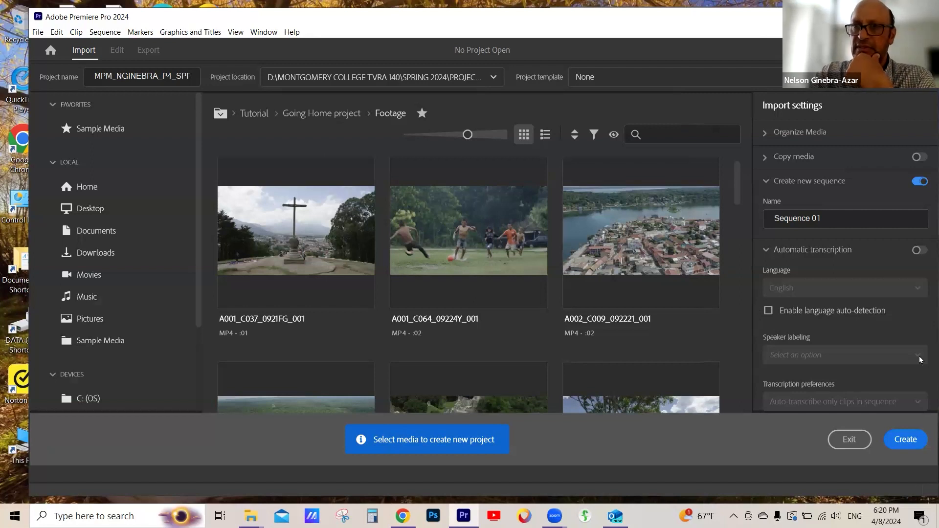
{"action": "left_click", "coordinate": [906, 442]}
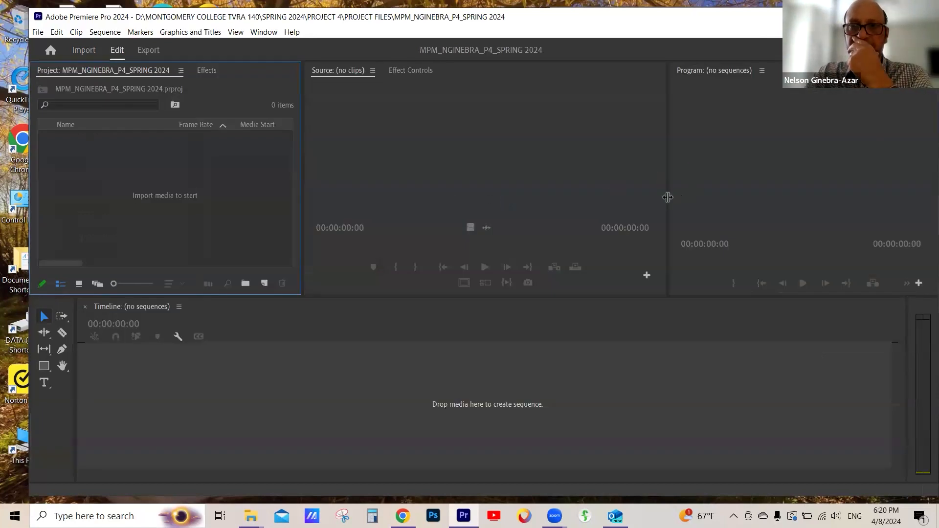
{"action": "left_click_drag", "start_coordinate": [302, 204], "coordinate": [306, 205]}
{"action": "left_click_drag", "start_coordinate": [670, 201], "coordinate": [672, 201]}
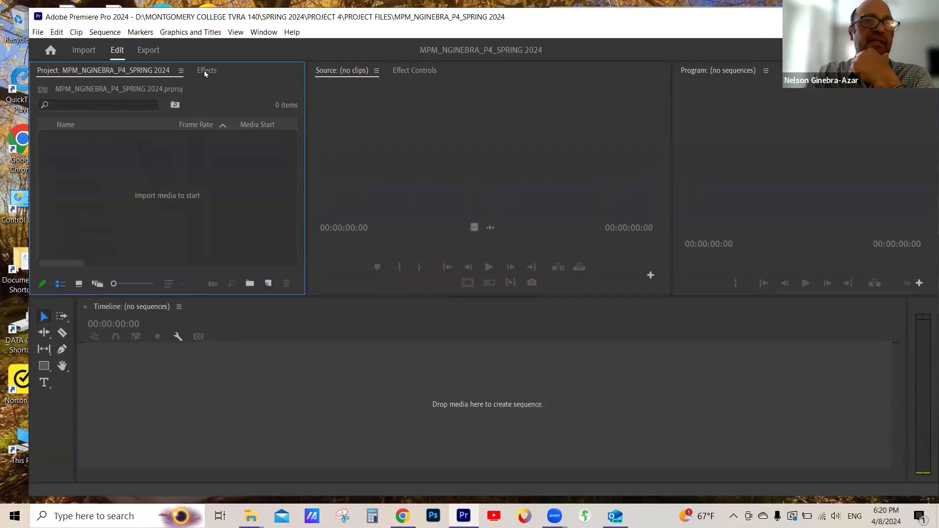
{"action": "left_click", "coordinate": [376, 143]}
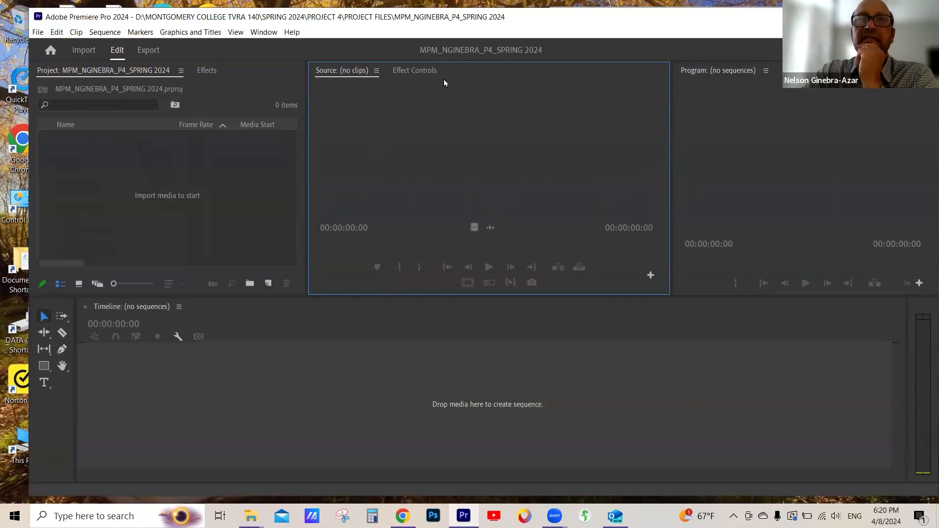
{"action": "left_click", "coordinate": [730, 156]}
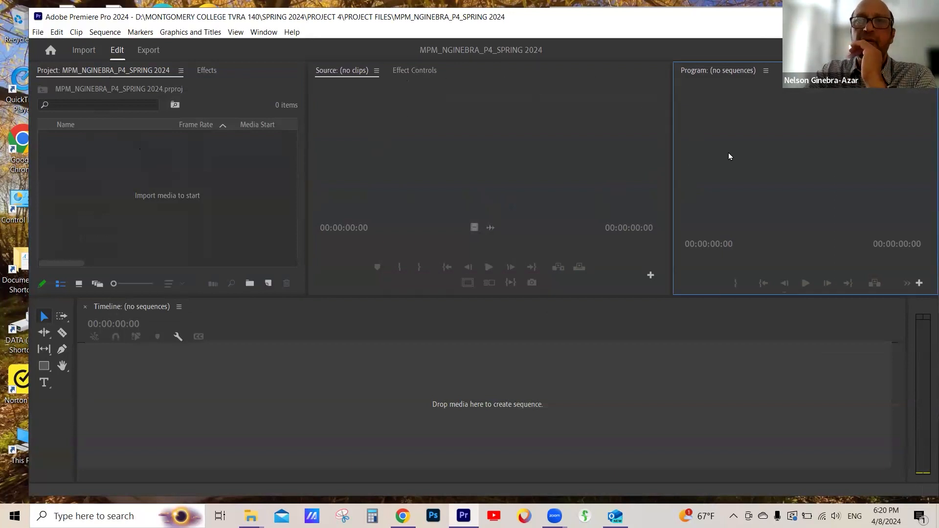
{"action": "left_click", "coordinate": [662, 346]}
{"action": "left_click", "coordinate": [920, 342]}
{"action": "left_click_drag", "start_coordinate": [907, 366], "coordinate": [899, 367]}
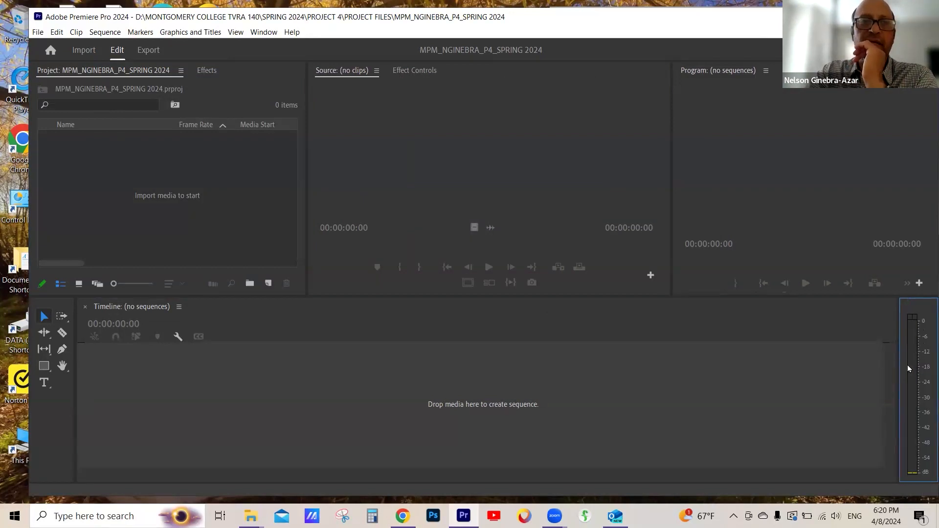
{"action": "left_click", "coordinate": [839, 165]}
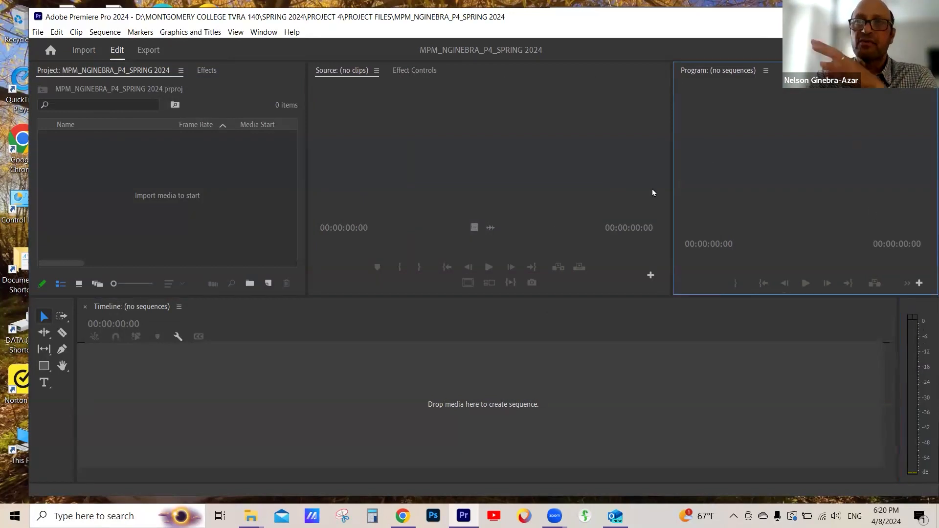
{"action": "left_click", "coordinate": [54, 417]}
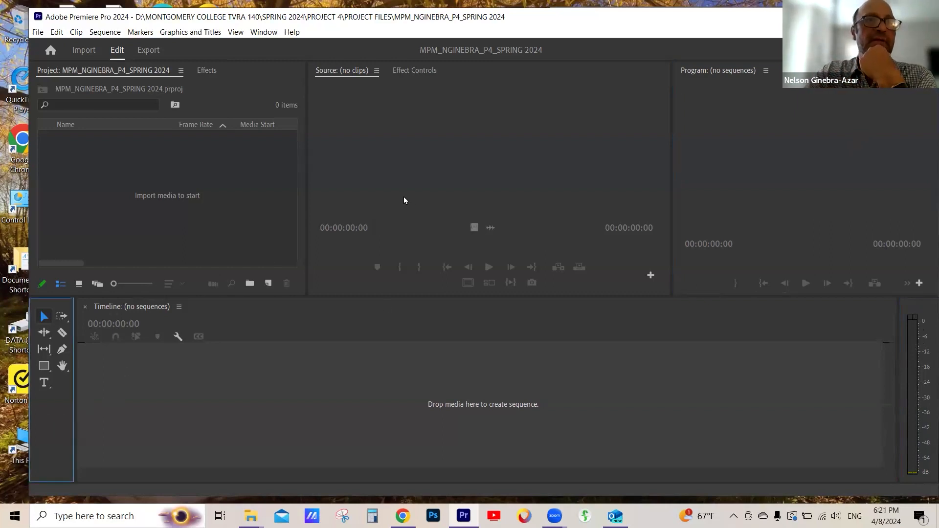
{"action": "left_click", "coordinate": [222, 192]}
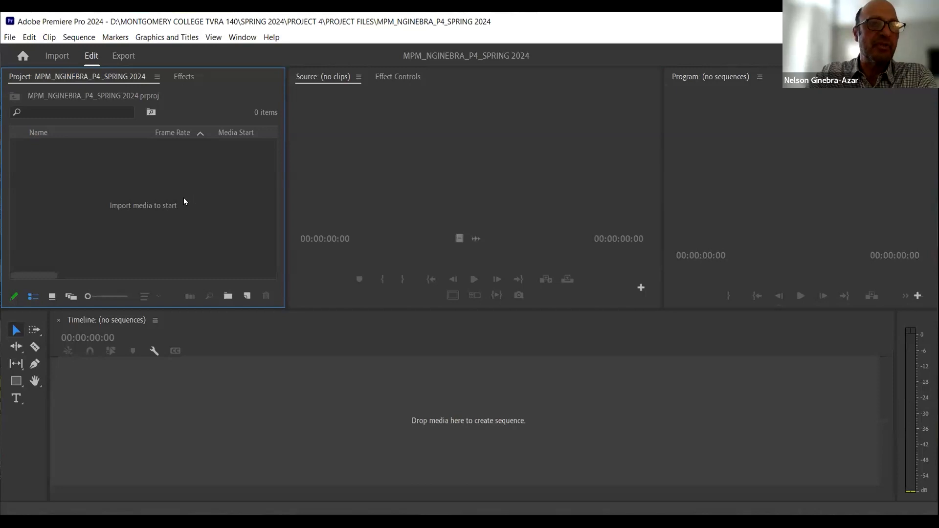
- Import the P4 CALEB UPDATED CLIPS 11.3.18 folder from drive D into the project
{"action": "double_click", "coordinate": [184, 199]}
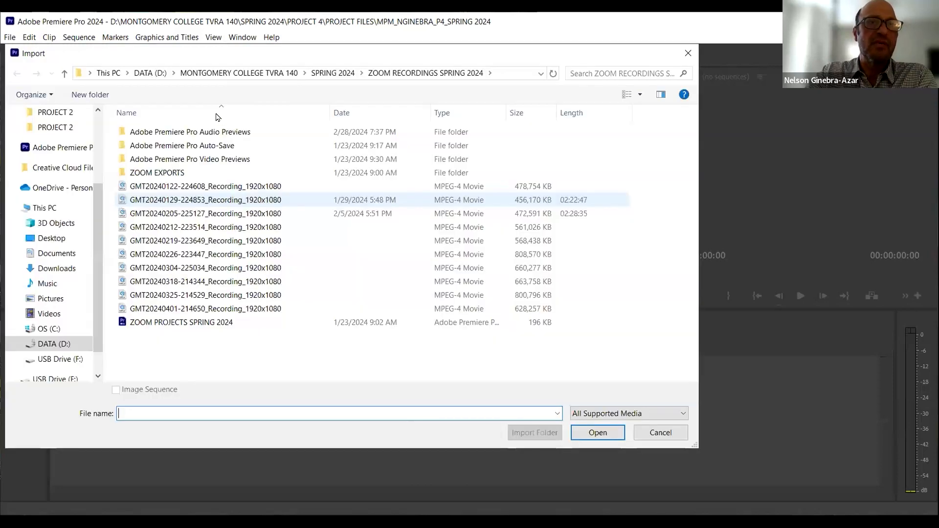
{"action": "left_click", "coordinate": [194, 74]}
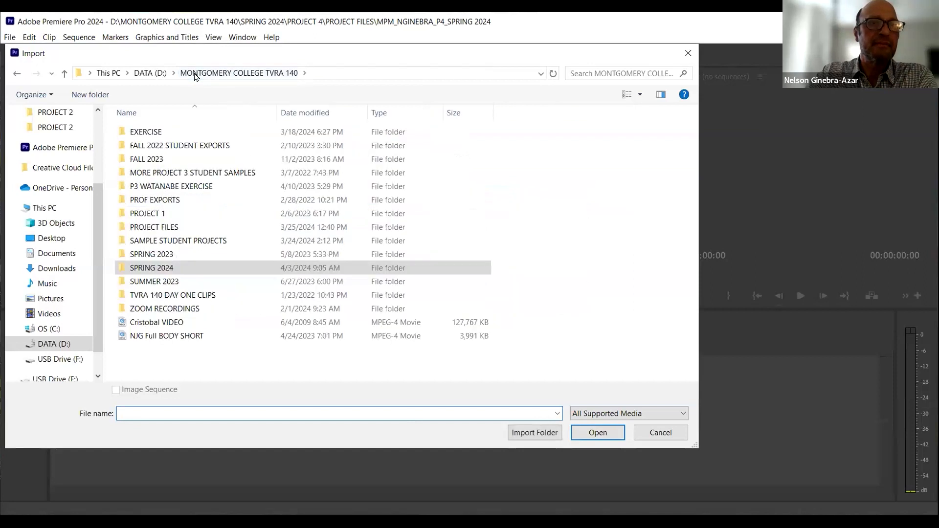
{"action": "left_click", "coordinate": [150, 73]}
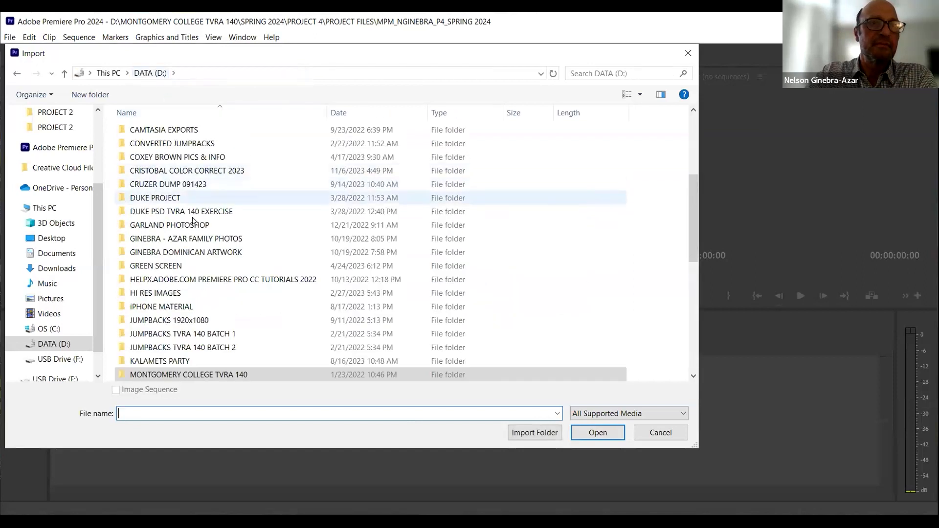
{"action": "scroll", "coordinate": [206, 218], "scroll_direction": "down", "scroll_amount": 2}
{"action": "scroll", "coordinate": [161, 265], "scroll_direction": "down", "scroll_amount": 3}
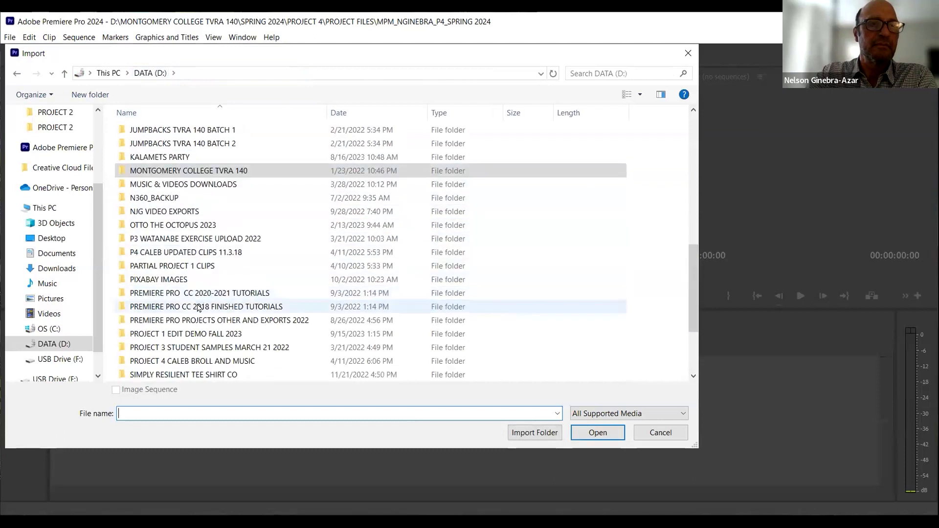
{"action": "left_click", "coordinate": [158, 253]}
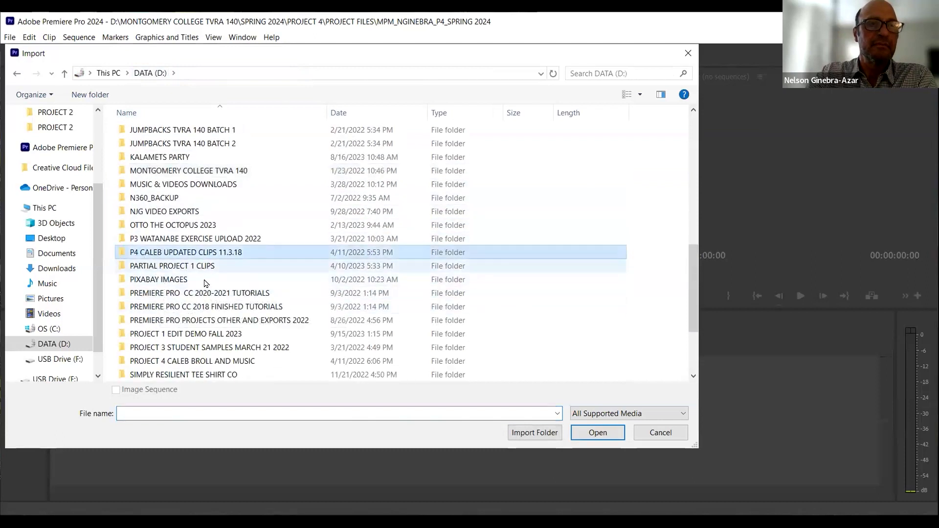
{"action": "left_click", "coordinate": [534, 434]}
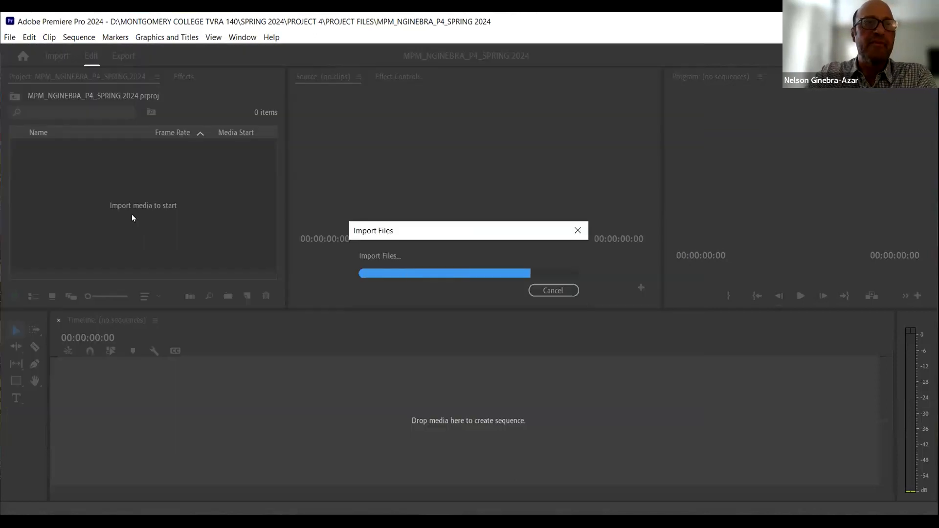
- Expand the imported clips folder and widen the Name column to show full clip names
{"action": "left_click", "coordinate": [33, 146]}
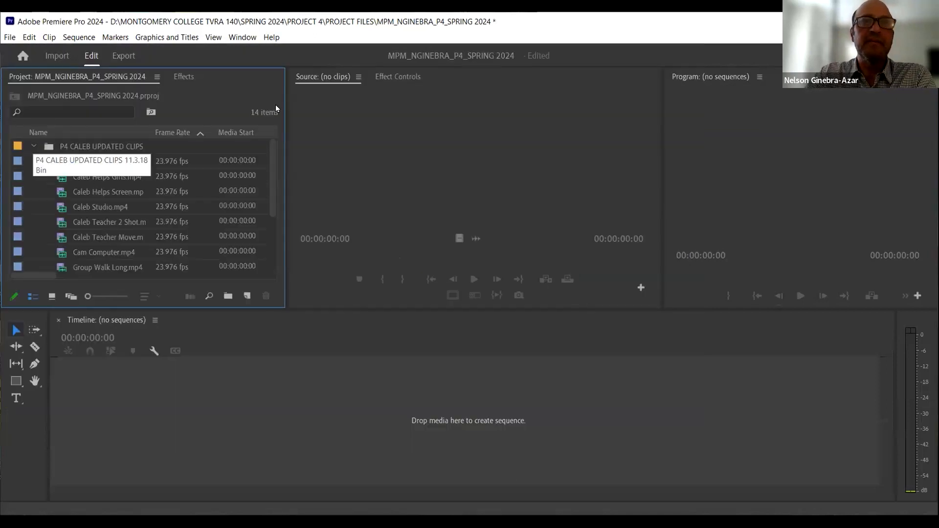
{"action": "left_click", "coordinate": [34, 145]}
{"action": "left_click_drag", "start_coordinate": [110, 148], "coordinate": [99, 149]}
{"action": "left_click", "coordinate": [34, 146]}
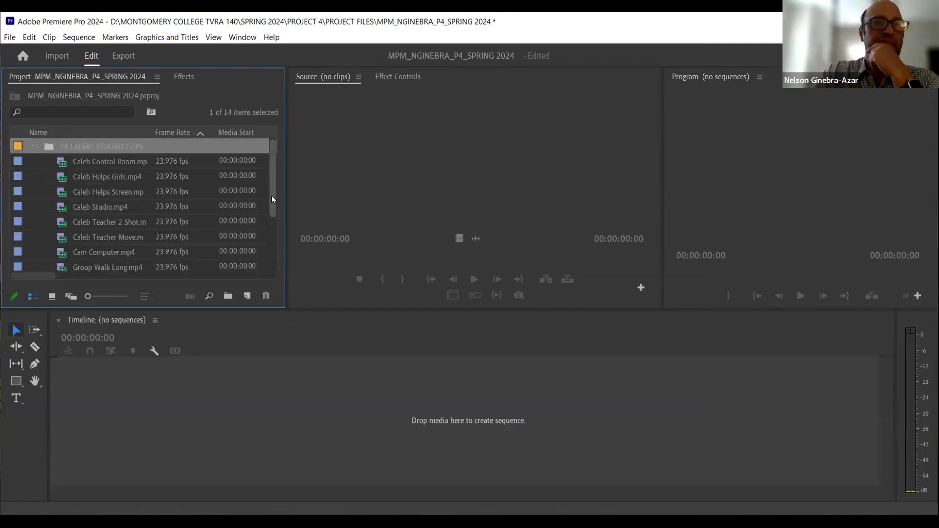
{"action": "left_click_drag", "start_coordinate": [271, 192], "coordinate": [270, 197]}
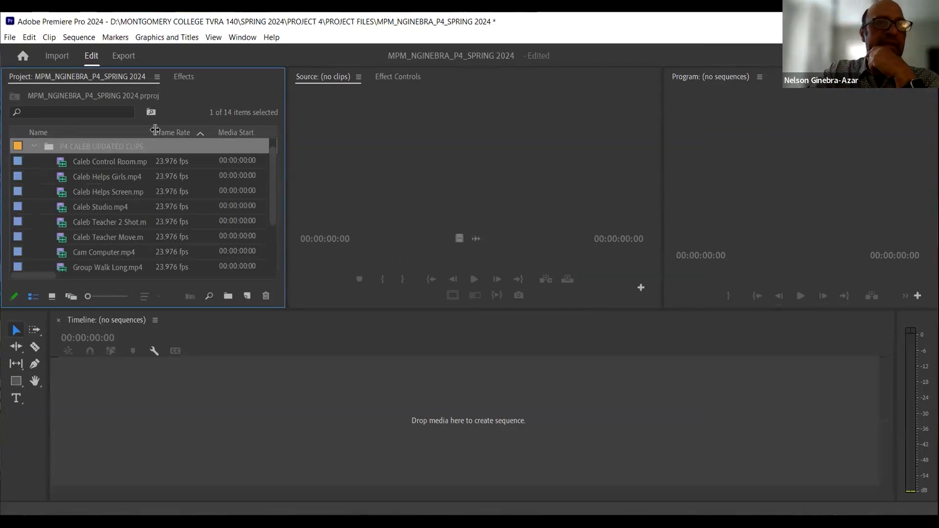
{"action": "left_click_drag", "start_coordinate": [157, 129], "coordinate": [206, 128]}
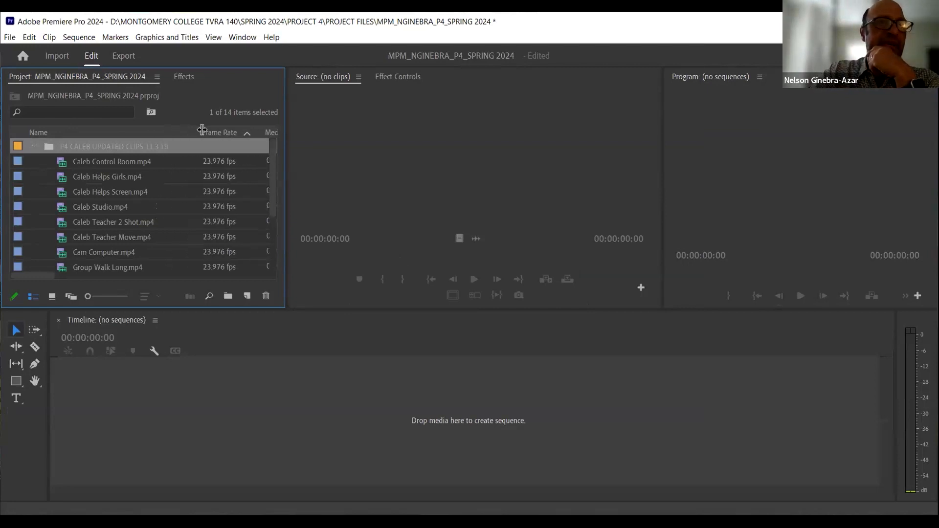
- Scroll the imported clip list and select the four SOT_CALEB clips to review them, then clear the selection
{"action": "left_click_drag", "start_coordinate": [273, 171], "coordinate": [272, 219]}
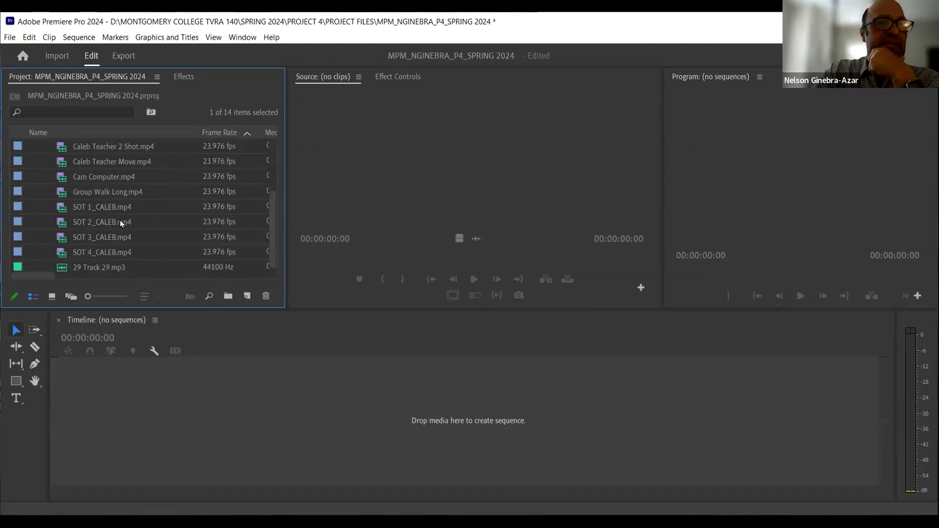
{"action": "left_click", "coordinate": [110, 206]}
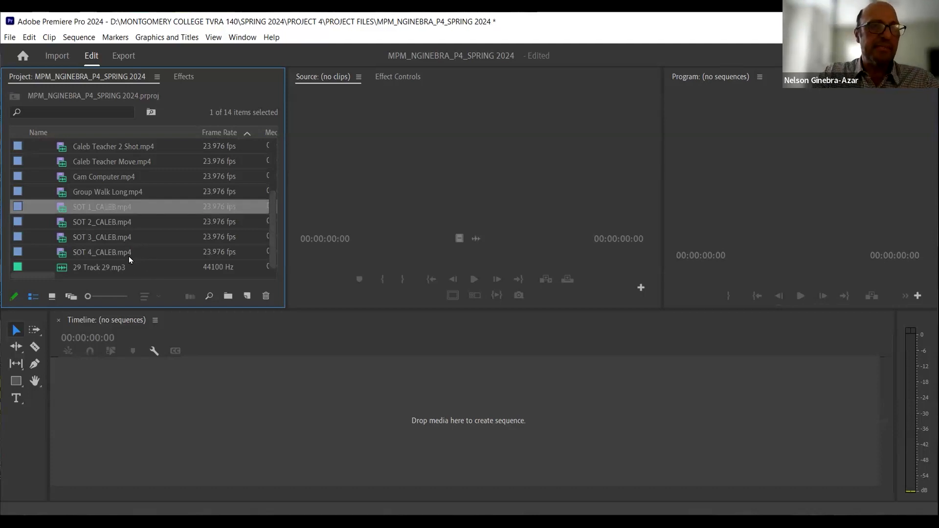
{"action": "left_click", "coordinate": [125, 253], "text": "shift"}
{"action": "left_click", "coordinate": [92, 297]}
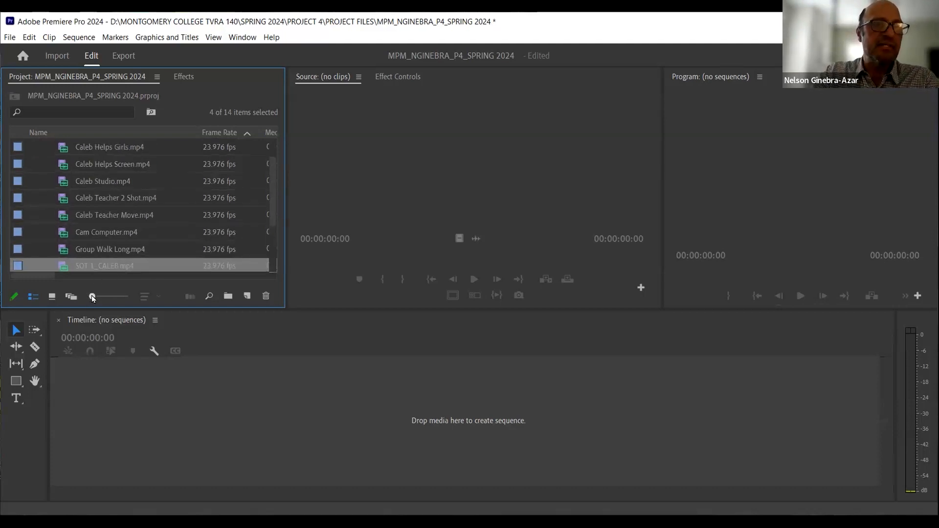
{"action": "left_click_drag", "start_coordinate": [274, 201], "coordinate": [268, 247]}
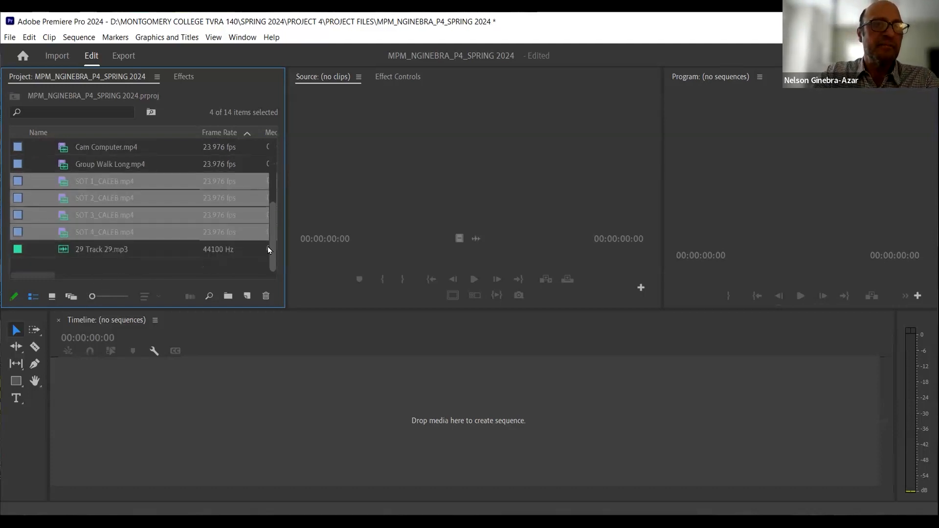
{"action": "left_click", "coordinate": [95, 269]}
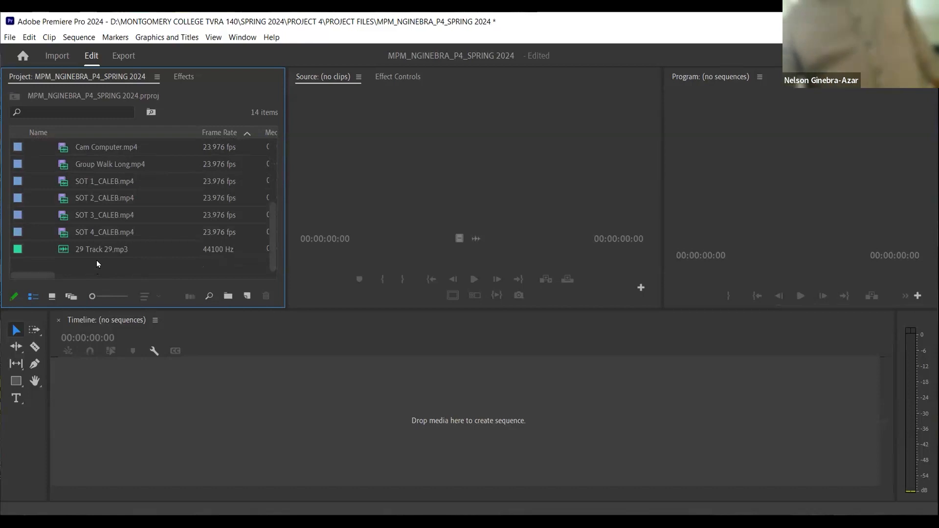
- Enlarge the Project panel so the whole clip folder list fits without scrolling
{"action": "left_click_drag", "start_coordinate": [272, 229], "coordinate": [278, 175]}
{"action": "left_click_drag", "start_coordinate": [268, 307], "coordinate": [268, 414]}
{"action": "left_click_drag", "start_coordinate": [289, 327], "coordinate": [294, 299]}
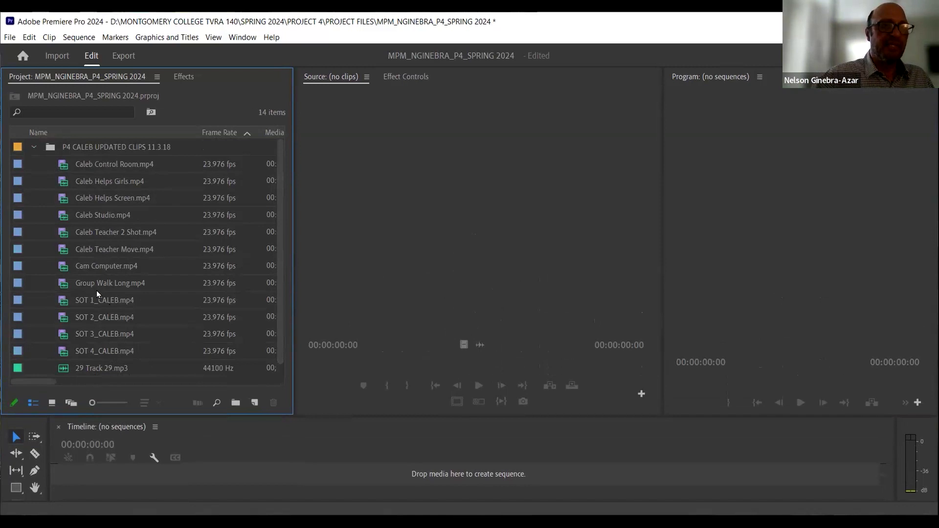
- Review the imported clips one at a time in the list and save the project
{"action": "left_click_drag", "start_coordinate": [98, 284], "coordinate": [118, 168]}
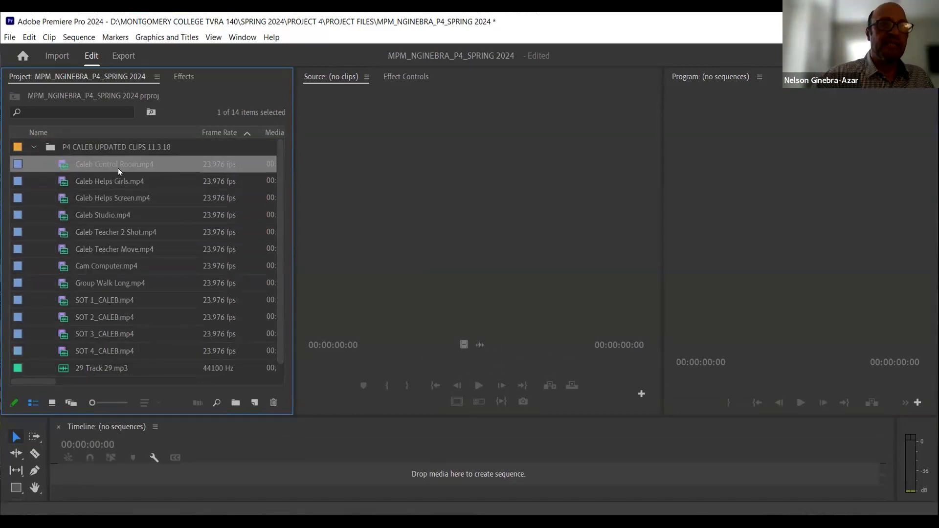
{"action": "left_click_drag", "start_coordinate": [122, 251], "coordinate": [98, 163]}
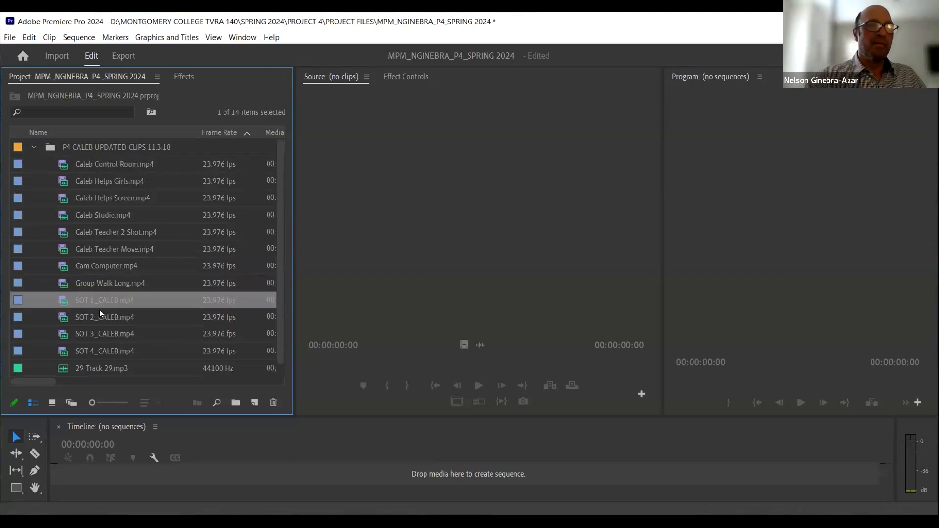
{"action": "left_click", "coordinate": [101, 332]}
{"action": "left_click", "coordinate": [99, 351]}
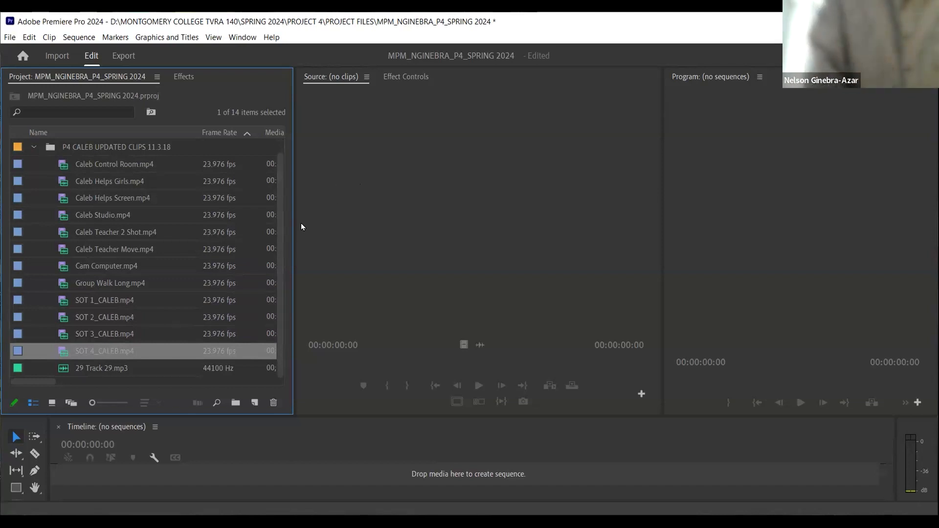
{"action": "key", "text": "ctrl+s"}
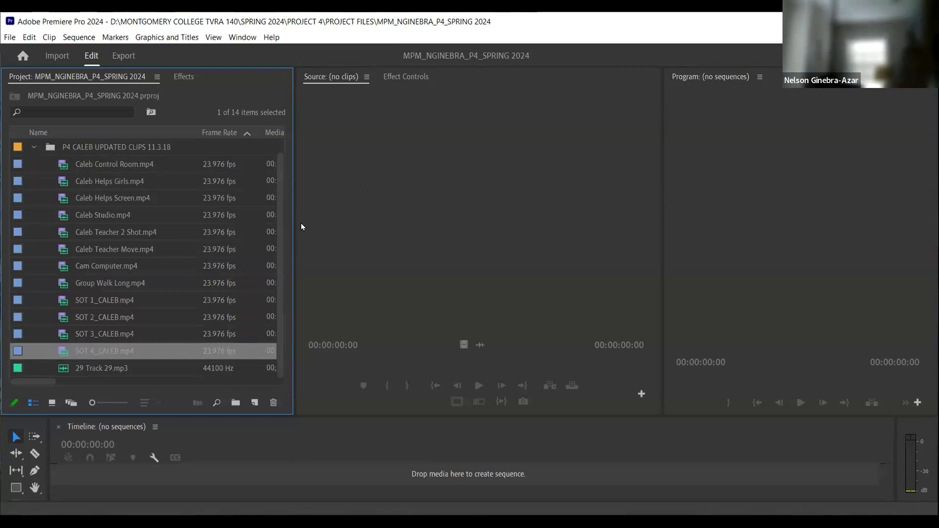
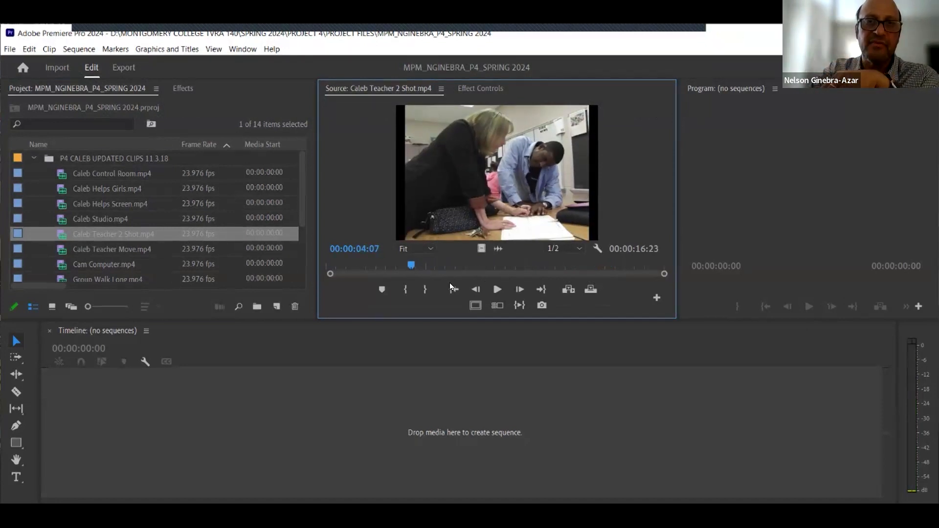
- Mark an In point at 00:00:02:06 on the Caleb Teacher 2 Shot clip in the Source monitor
{"action": "mouse_move", "coordinate": [420, 266]}
{"action": "left_mouse_down"}
{"action": "mouse_move", "coordinate": [486, 267]}
{"action": "mouse_move", "coordinate": [418, 269]}
{"action": "left_mouse_up"}
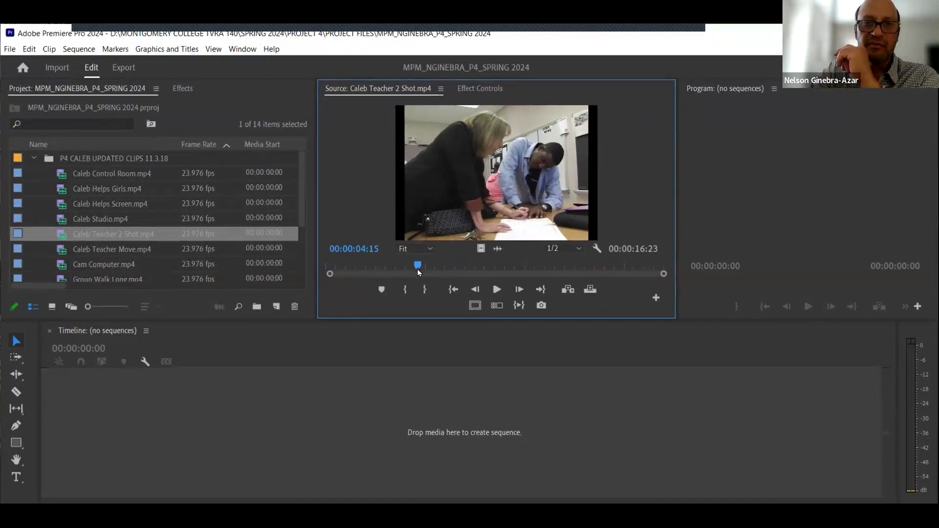
{"action": "left_click", "coordinate": [365, 250]}
{"action": "left_click", "coordinate": [363, 213]}
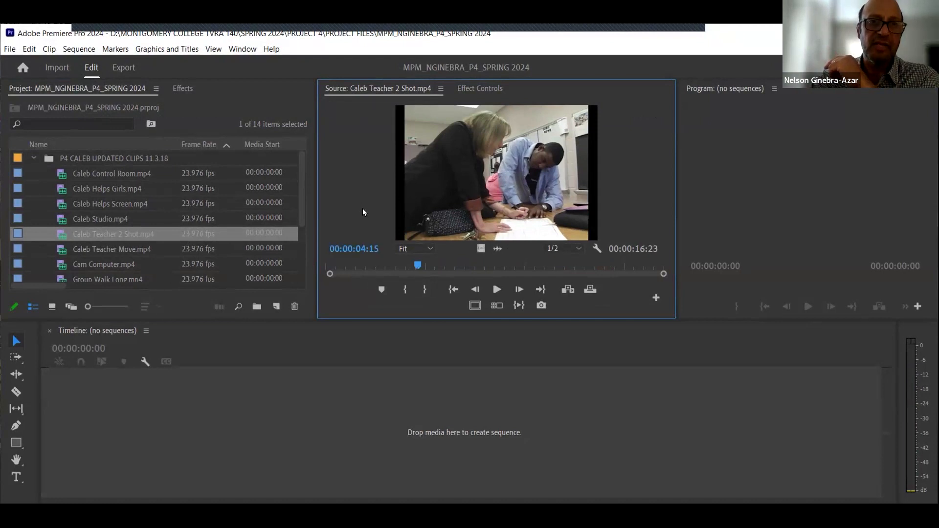
{"action": "left_click", "coordinate": [372, 250]}
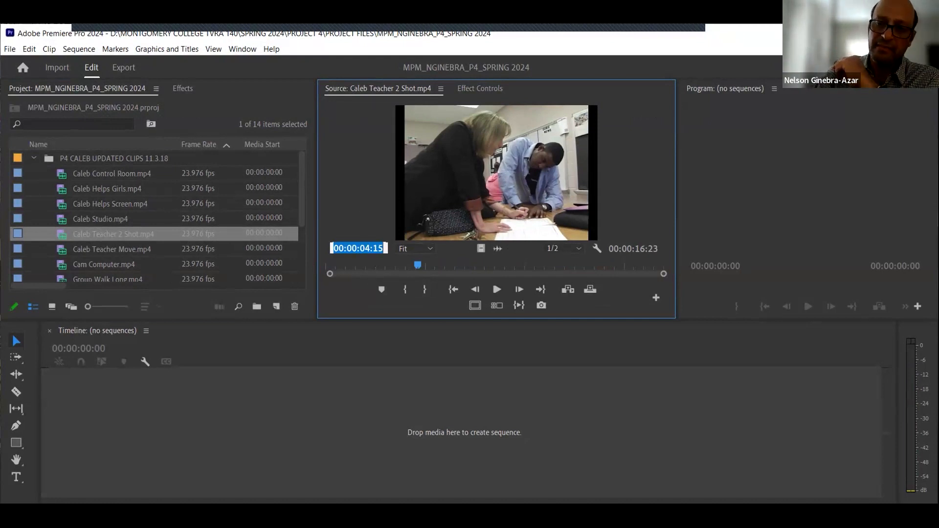
{"action": "type", "text": "206"}
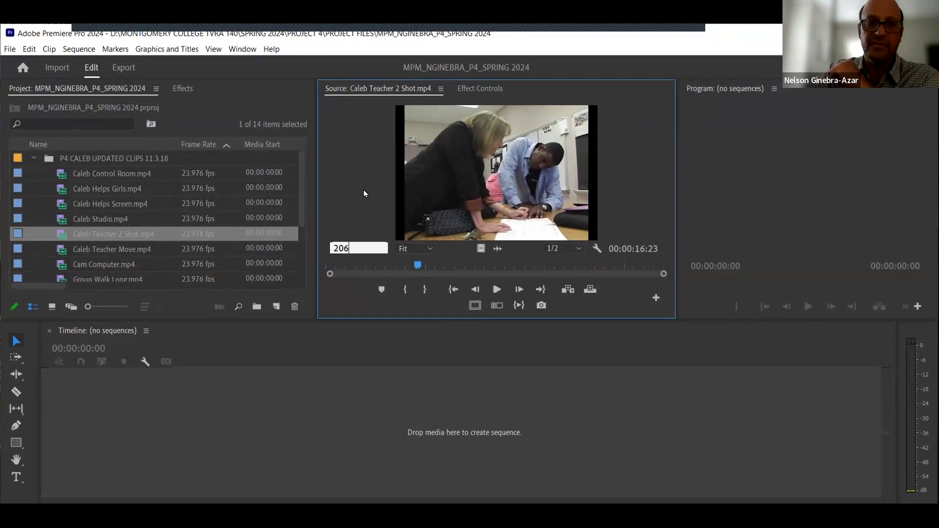
{"action": "key", "text": "Return"}
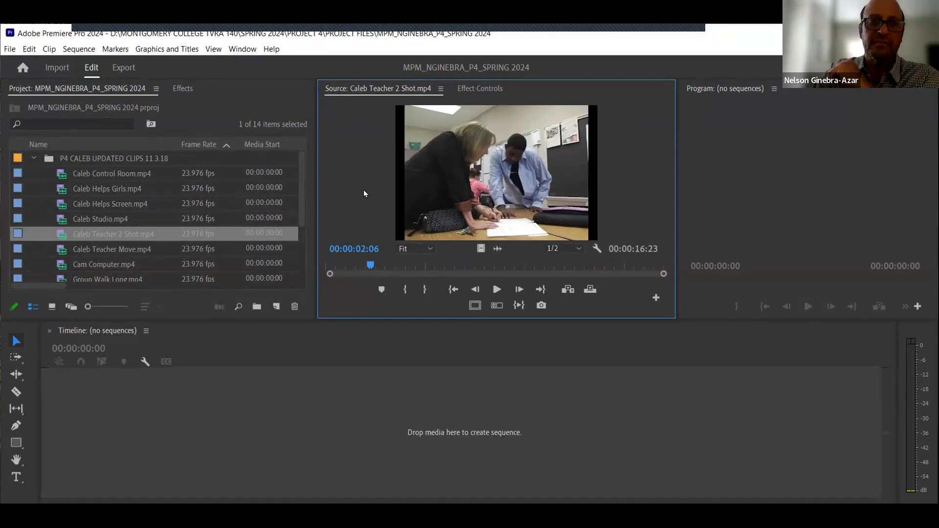
{"action": "left_click", "coordinate": [406, 292]}
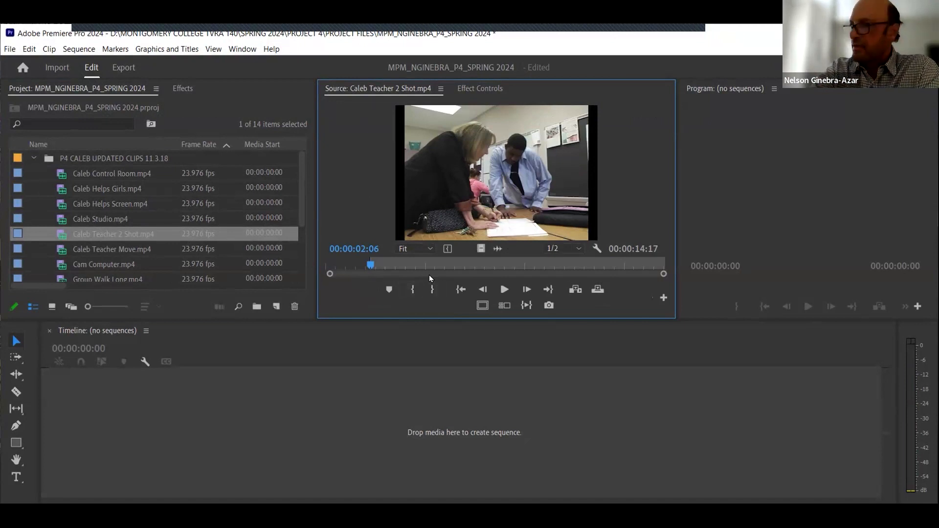
- Mark an Out point at 00:00:09:01 on the same source clip
{"action": "left_click", "coordinate": [366, 250]}
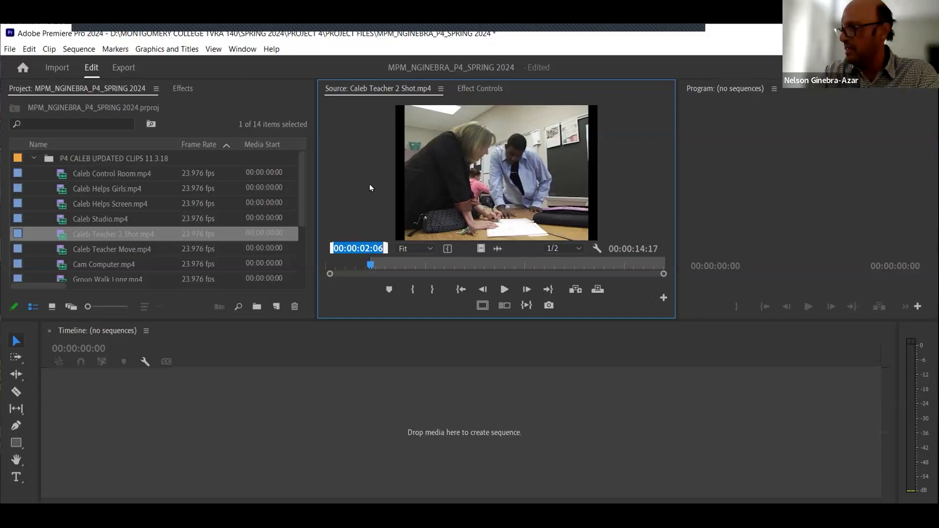
{"action": "type", "text": "901"}
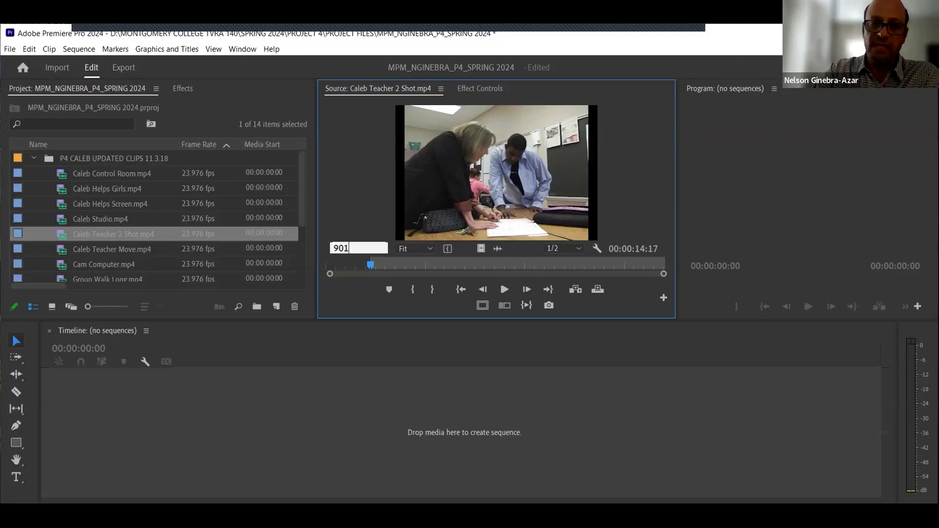
{"action": "key", "text": "Return"}
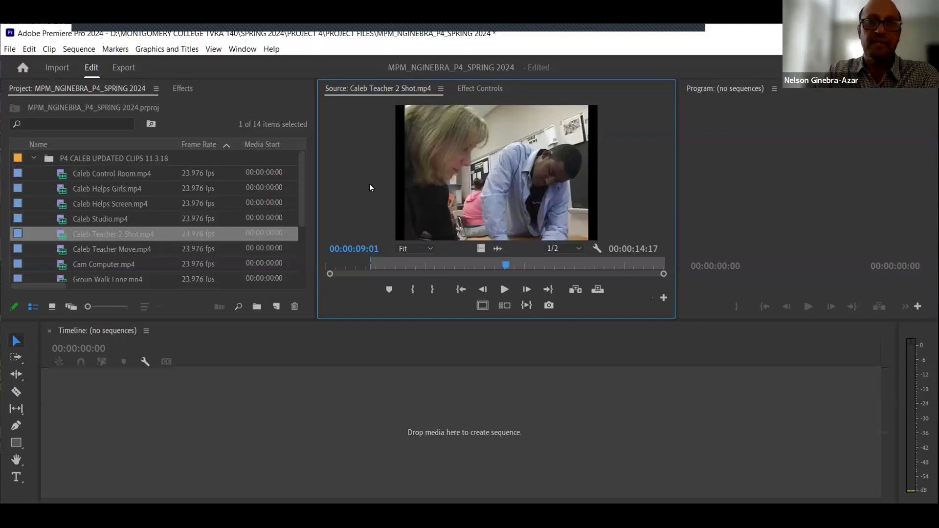
{"action": "left_click", "coordinate": [432, 290]}
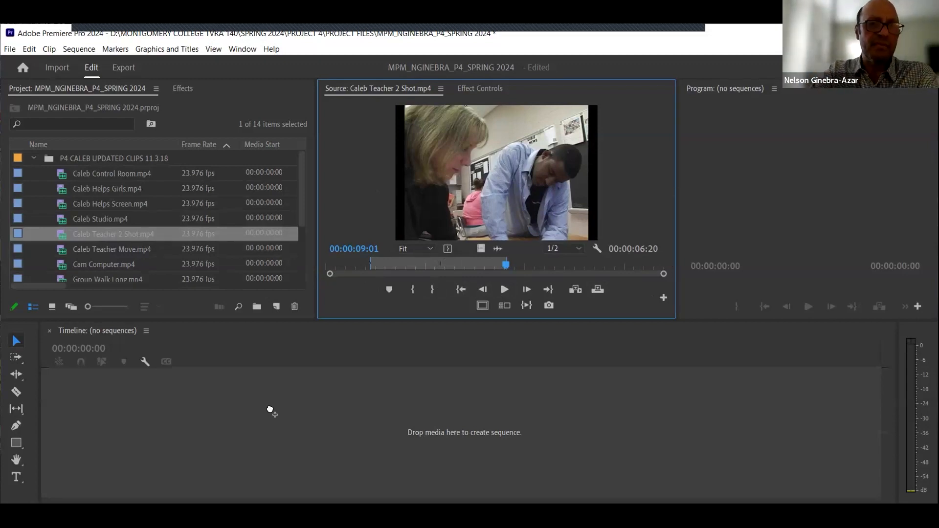
- Drop the marked clip into the empty timeline to create a new sequence from it
{"action": "left_click_drag", "start_coordinate": [270, 410], "coordinate": [286, 403]}
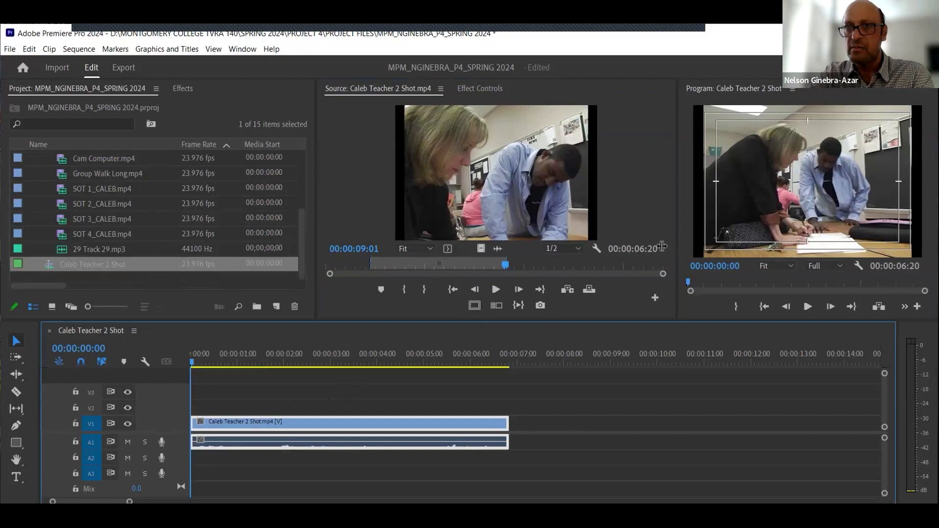
{"action": "left_click_drag", "start_coordinate": [678, 244], "coordinate": [663, 243]}
- Scrub and play through the new sequence, then return the playhead to the start
{"action": "left_click", "coordinate": [295, 361]}
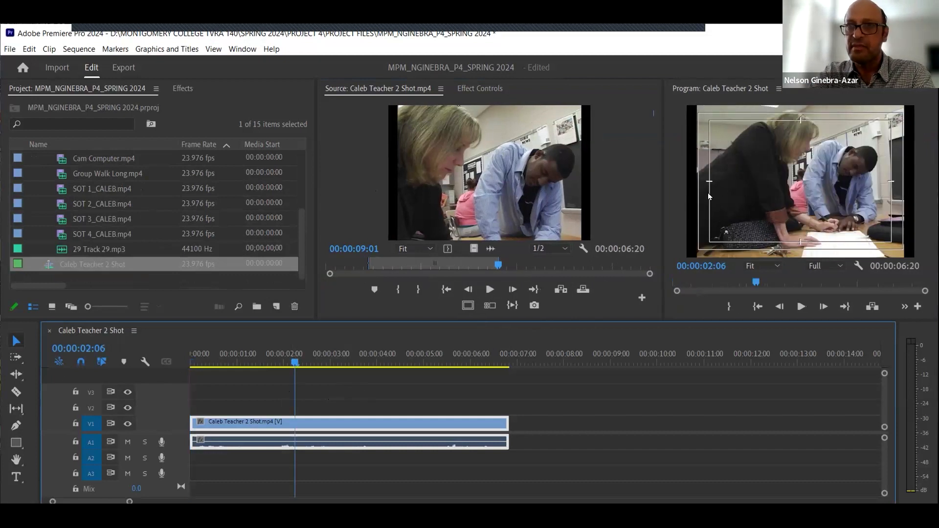
{"action": "left_click_drag", "start_coordinate": [328, 356], "coordinate": [287, 356]}
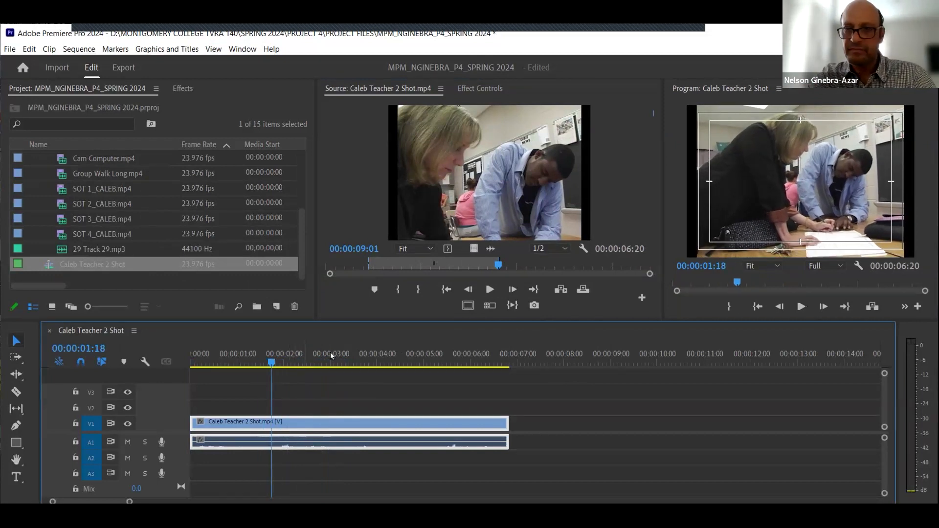
{"action": "key", "text": "space"}
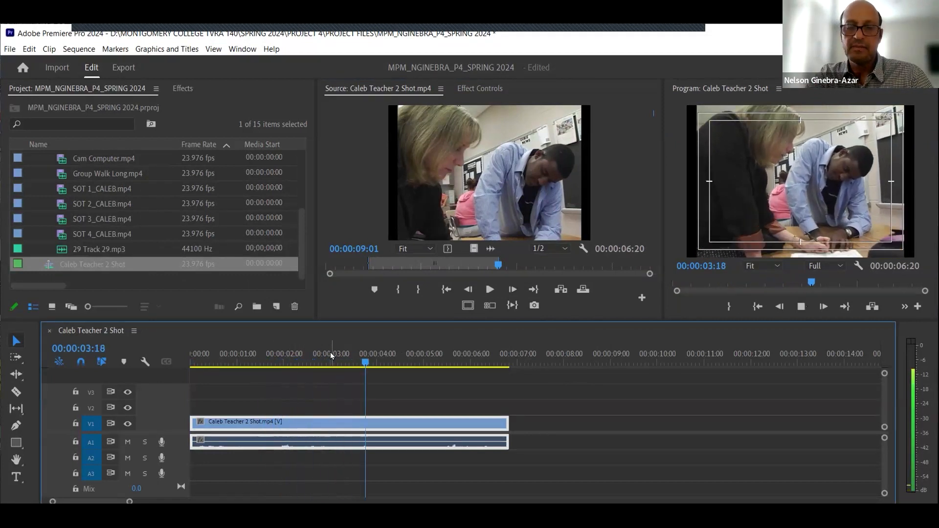
{"action": "key", "text": "space"}
{"action": "left_click_drag", "start_coordinate": [397, 358], "coordinate": [182, 377]}
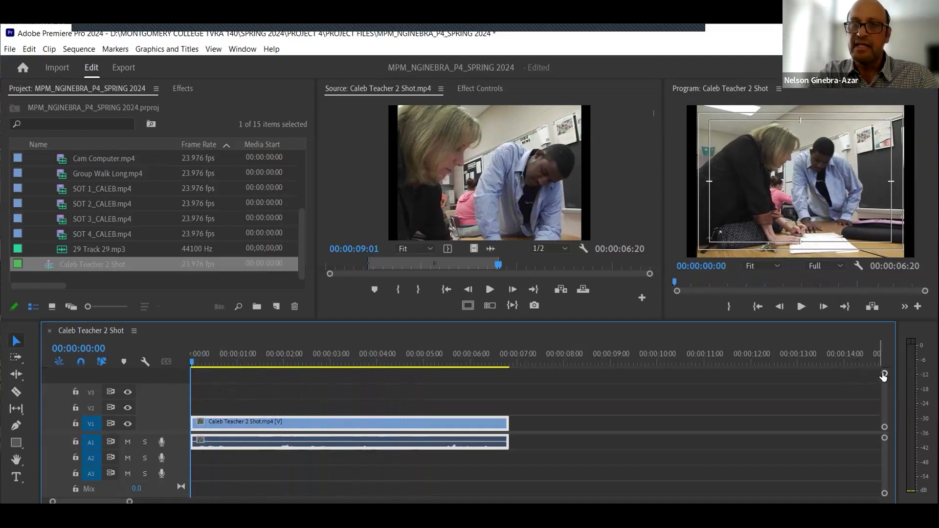
- Enlarge the V1 and A1 track heights, play the sequence through, and save the project
{"action": "left_click_drag", "start_coordinate": [883, 376], "coordinate": [883, 380]}
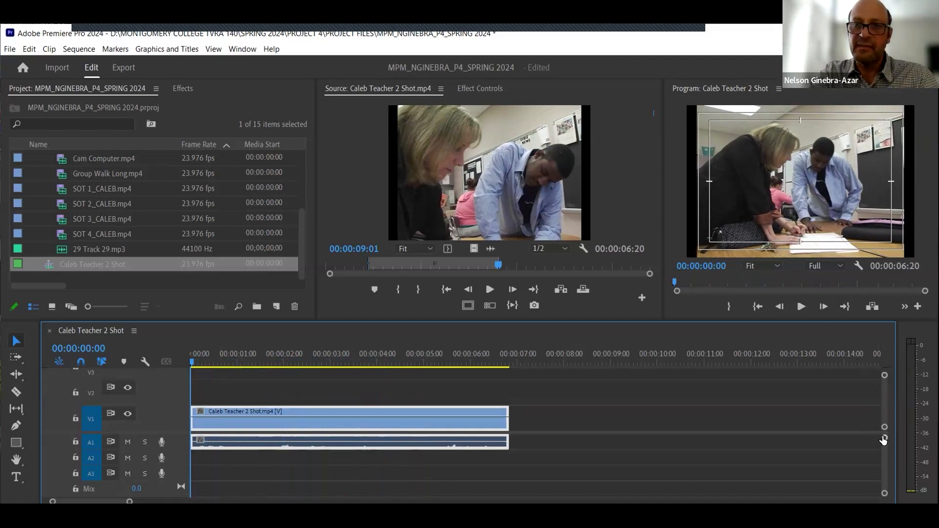
{"action": "left_click_drag", "start_coordinate": [884, 437], "coordinate": [885, 438]}
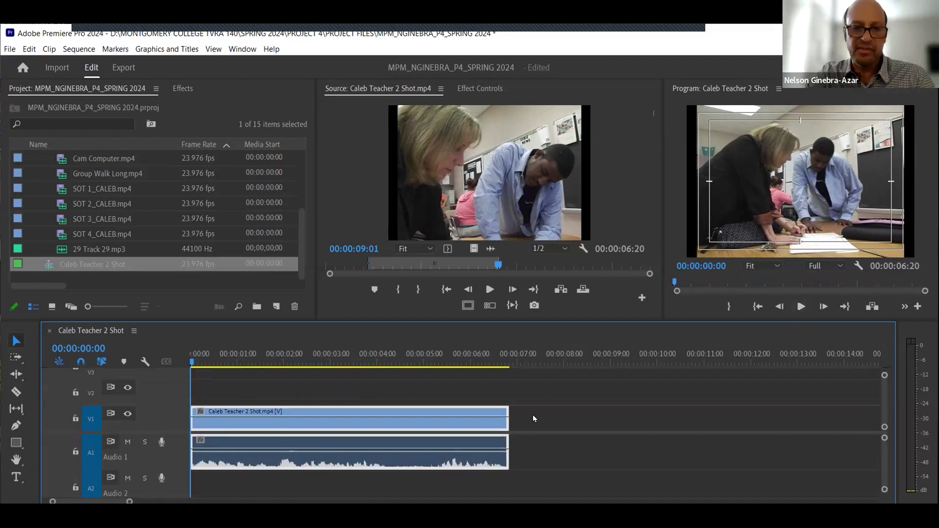
{"action": "key", "text": "space"}
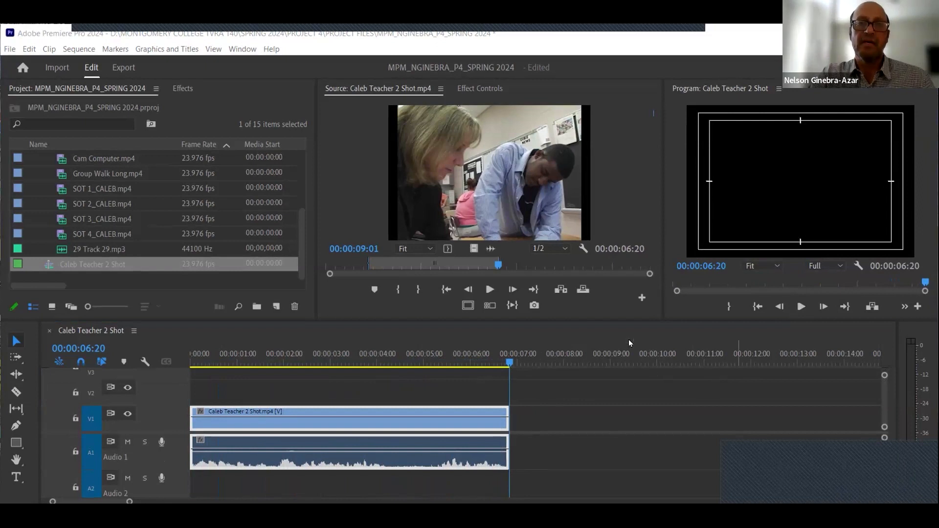
{"action": "left_click", "coordinate": [565, 385]}
{"action": "key", "text": "ctrl+s"}
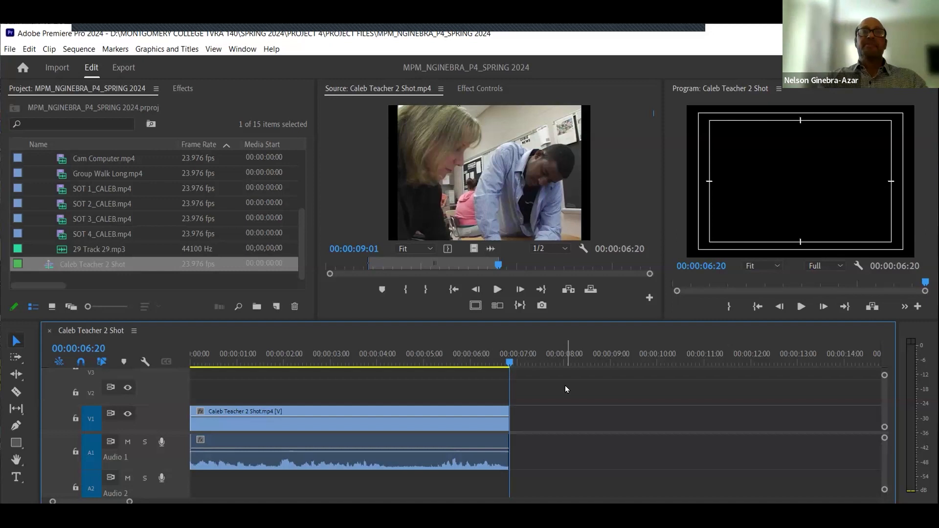
- Move the sequence playhead around the timeline, jumping to its start and end
{"action": "left_click", "coordinate": [420, 364]}
{"action": "left_click", "coordinate": [472, 363]}
{"action": "left_click", "coordinate": [494, 365]}
{"action": "left_click_drag", "start_coordinate": [502, 368], "coordinate": [490, 373]}
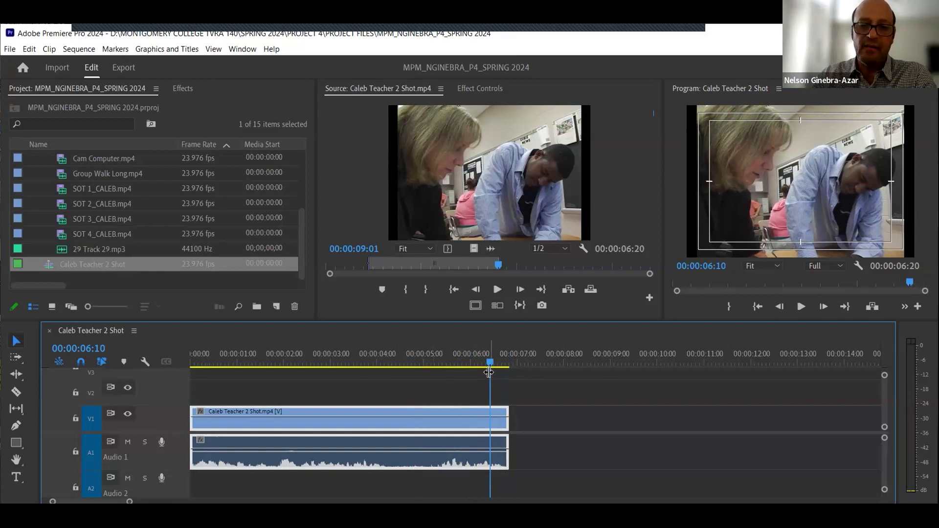
{"action": "key", "text": "Home"}
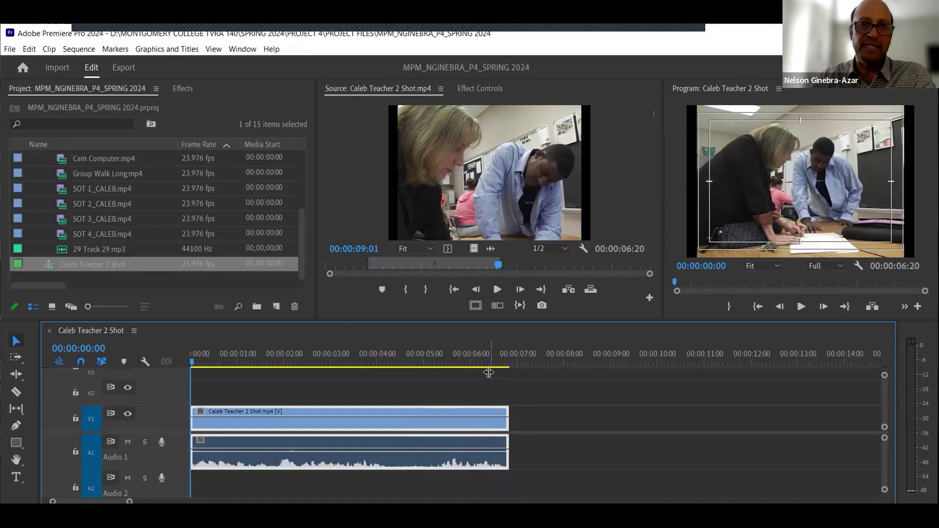
{"action": "key", "text": "End"}
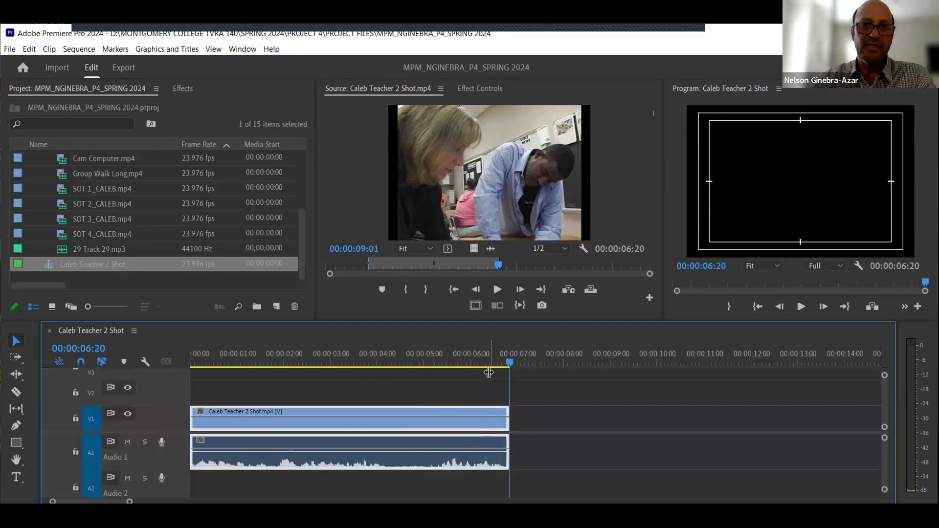
{"action": "left_click", "coordinate": [538, 419]}
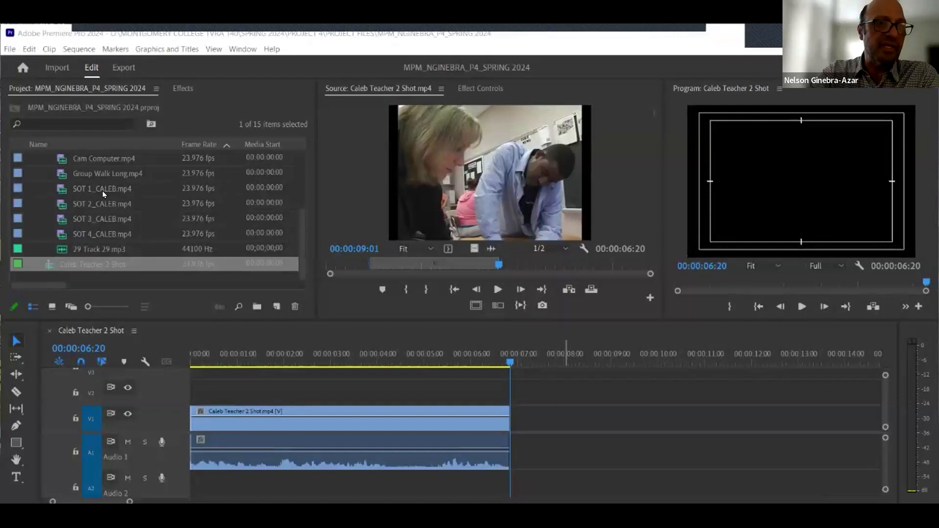
- Open SOT 1_CALEB.mp4 in the Source monitor and play and scrub through it
{"action": "left_click", "coordinate": [61, 189]}
{"action": "double_click", "coordinate": [59, 188]}
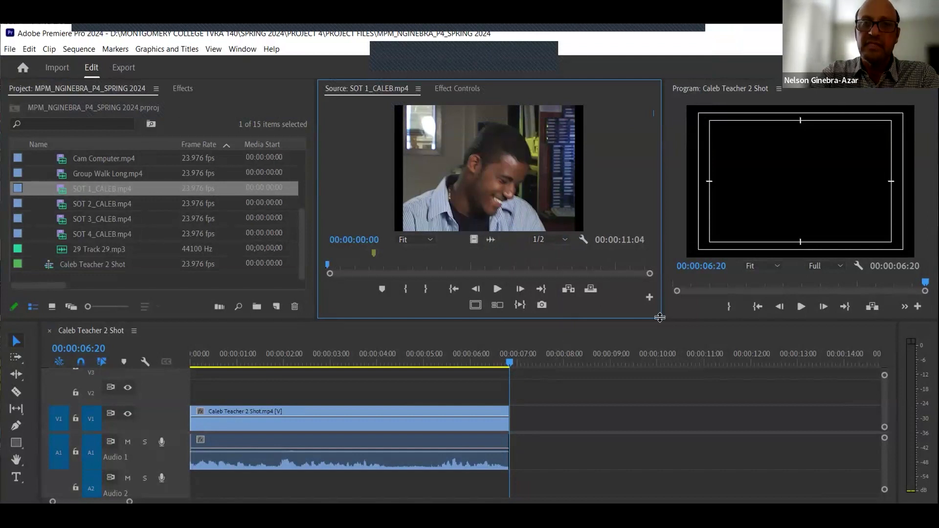
{"action": "left_click", "coordinate": [486, 289]}
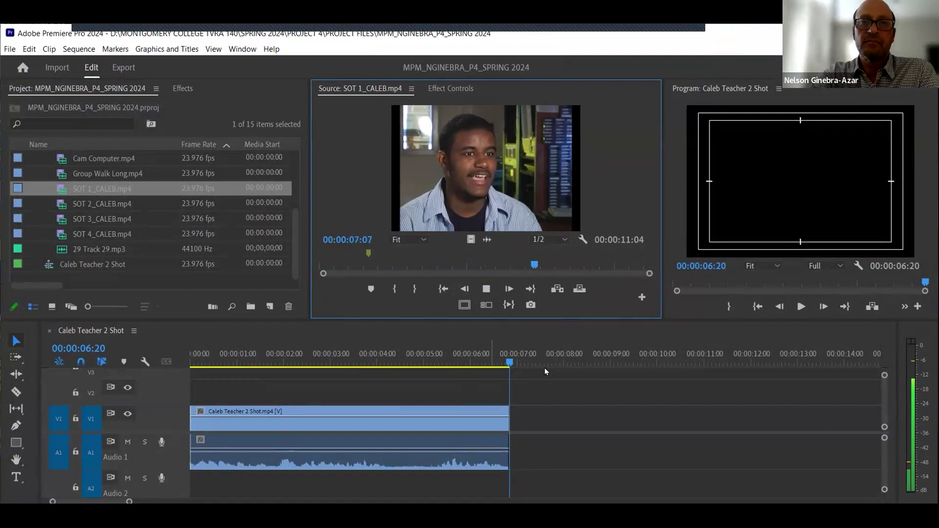
{"action": "left_click", "coordinate": [487, 289]}
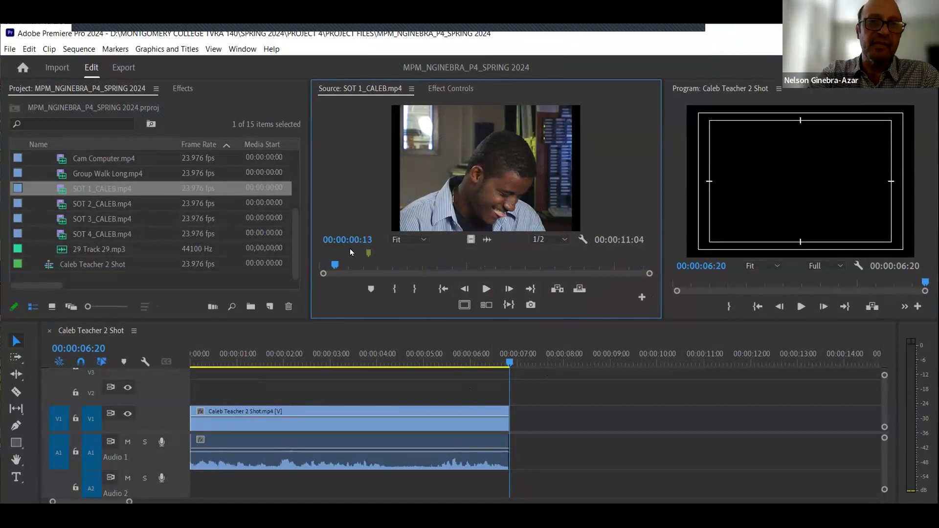
{"action": "left_click_drag", "start_coordinate": [333, 265], "coordinate": [315, 273]}
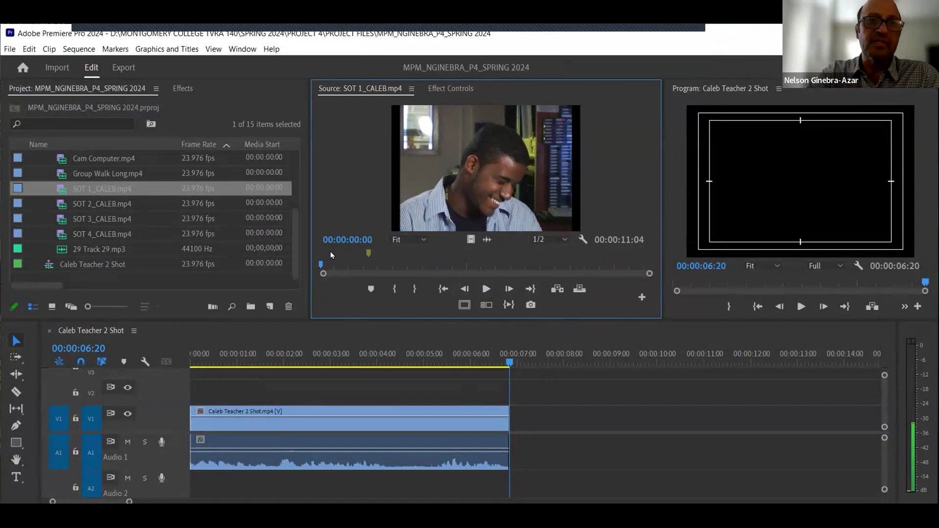
{"action": "left_click_drag", "start_coordinate": [321, 265], "coordinate": [405, 266]}
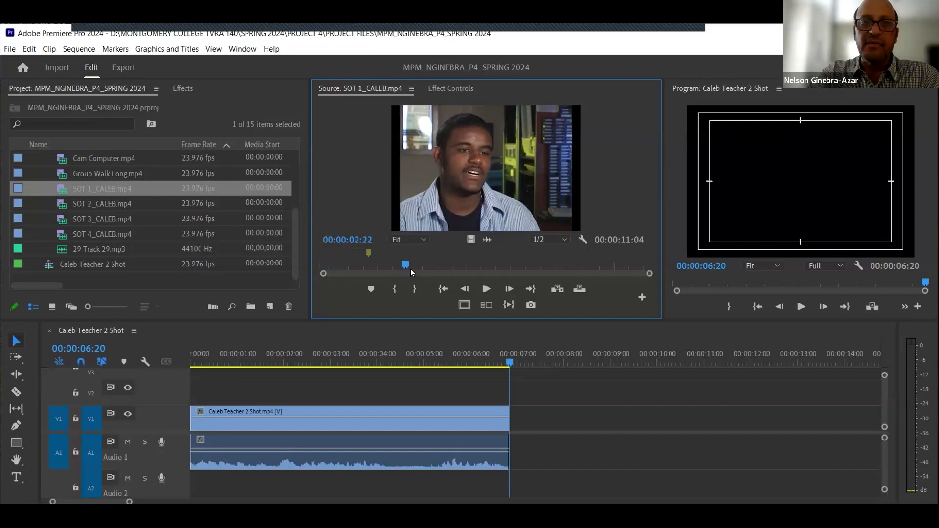
{"action": "left_click_drag", "start_coordinate": [582, 265], "coordinate": [367, 264]}
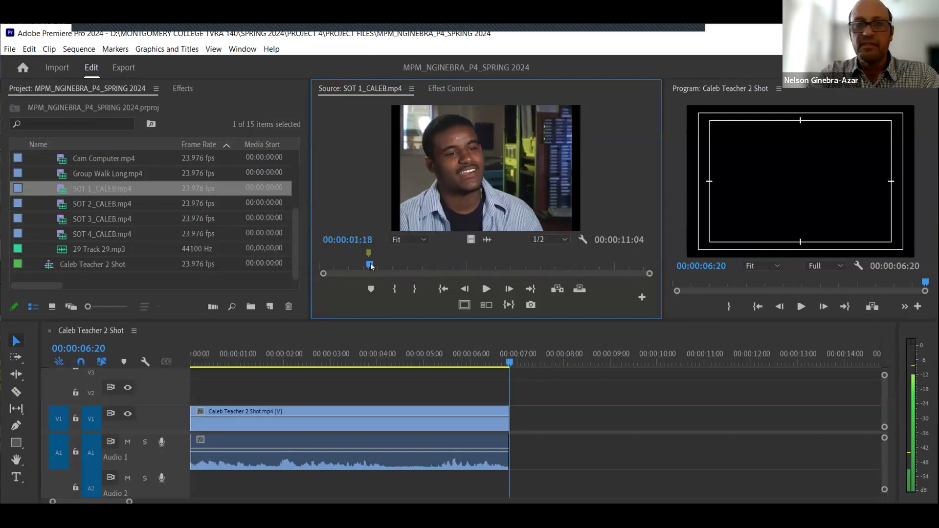
{"action": "mouse_move", "coordinate": [427, 262]}
{"action": "left_mouse_down"}
{"action": "mouse_move", "coordinate": [368, 258]}
{"action": "mouse_move", "coordinate": [443, 264]}
{"action": "left_mouse_up"}
- Mark an In point at 00:00:01:15 on the SOT 1_CALEB clip
{"action": "left_click", "coordinate": [378, 239]}
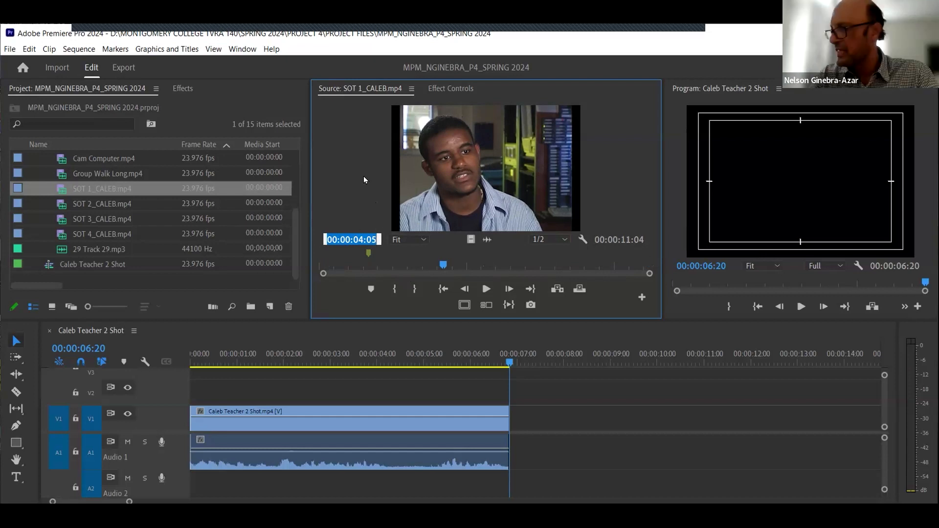
{"action": "type", "text": "1"}
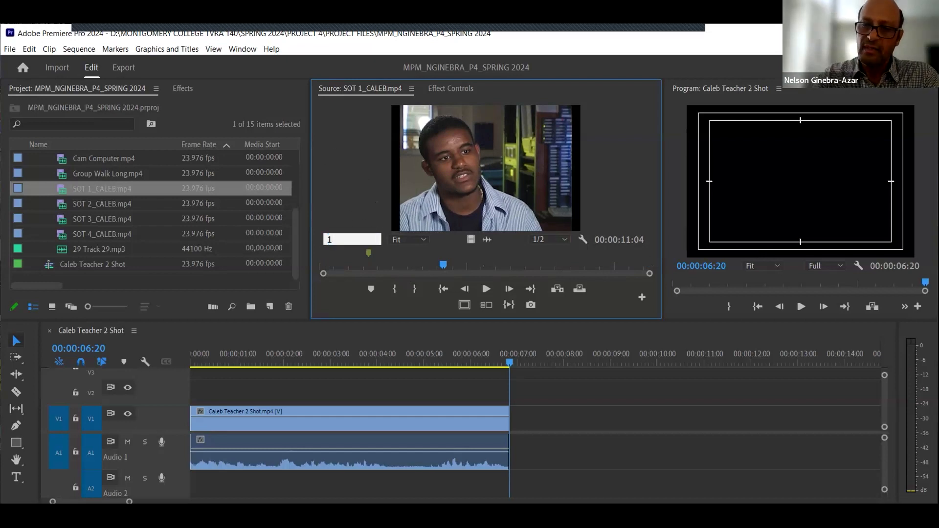
{"action": "type", "text": "15"}
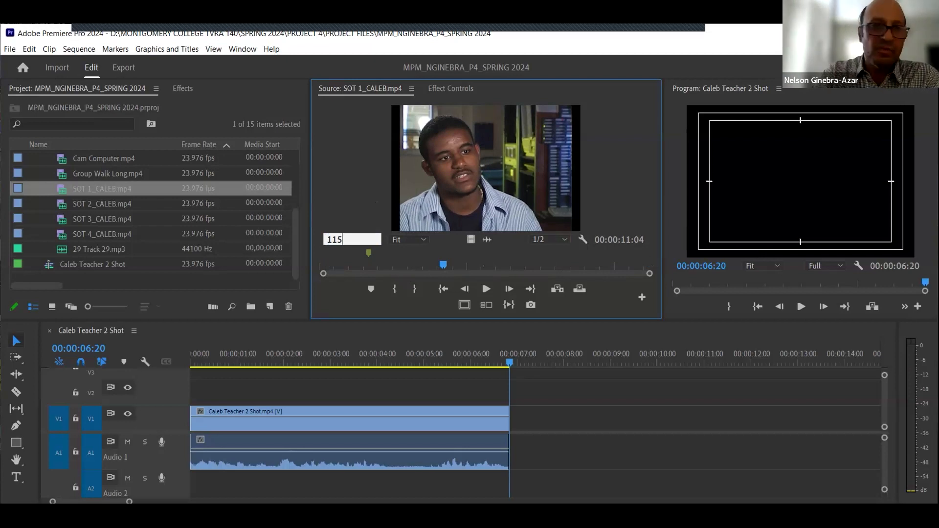
{"action": "key", "text": "BackSpace"}
{"action": "key", "text": "BackSpace"}
{"action": "key", "text": "BackSpace"}
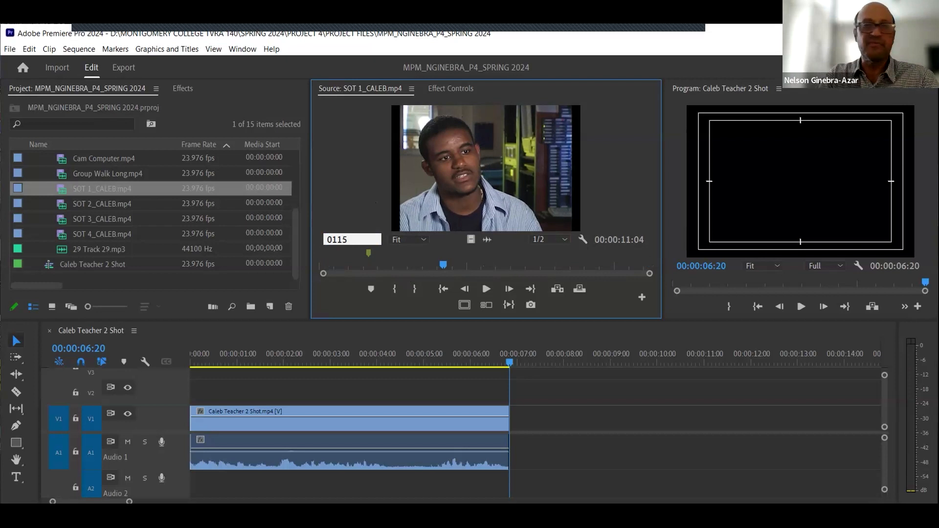
{"action": "key", "text": "Return"}
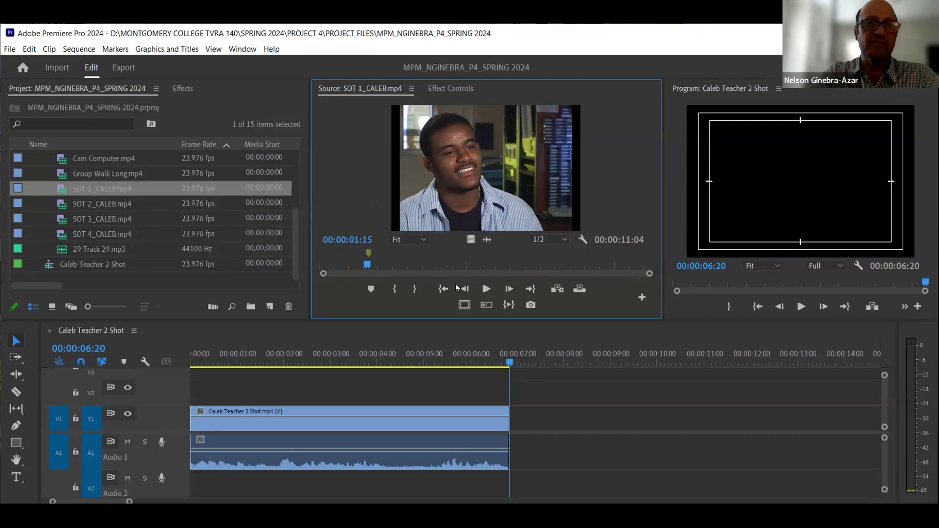
{"action": "left_click", "coordinate": [395, 289]}
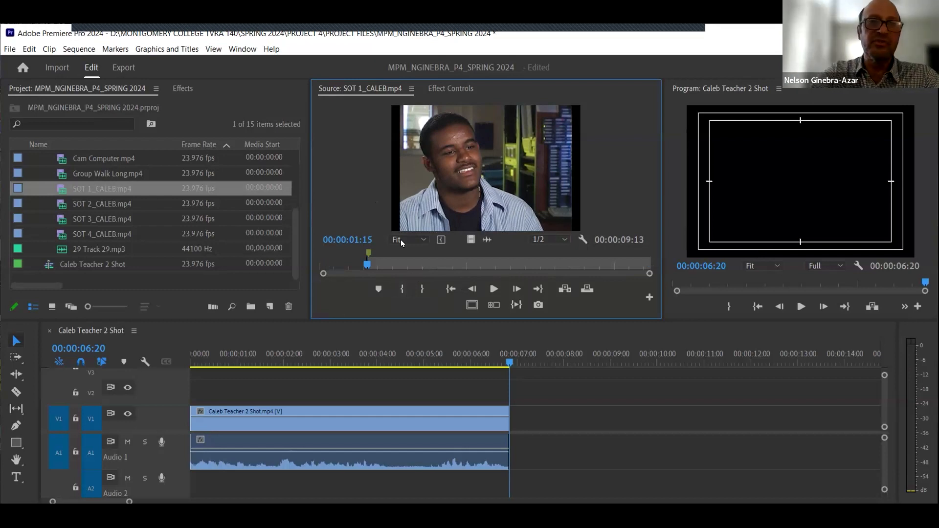
- Mark an Out point at 00:00:08:02 on the SOT 1_CALEB clip
{"action": "left_click", "coordinate": [354, 240]}
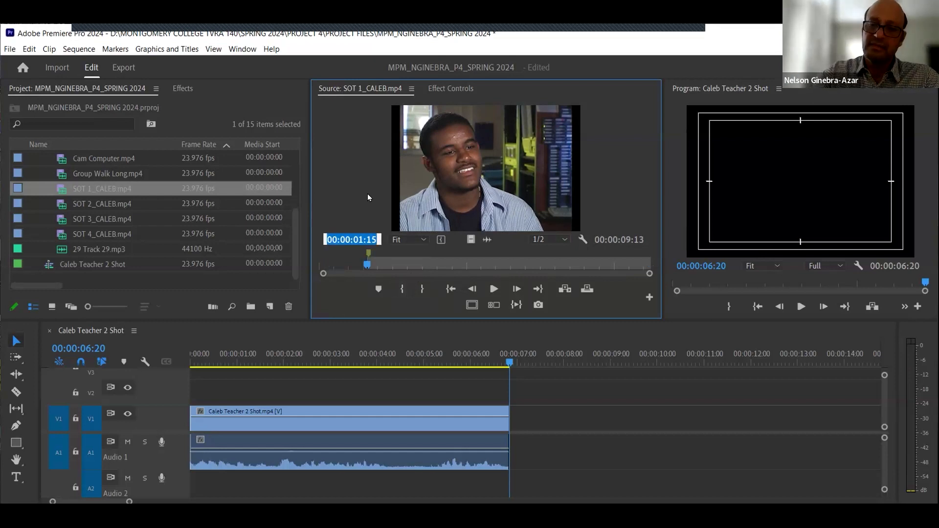
{"action": "type", "text": "8:"}
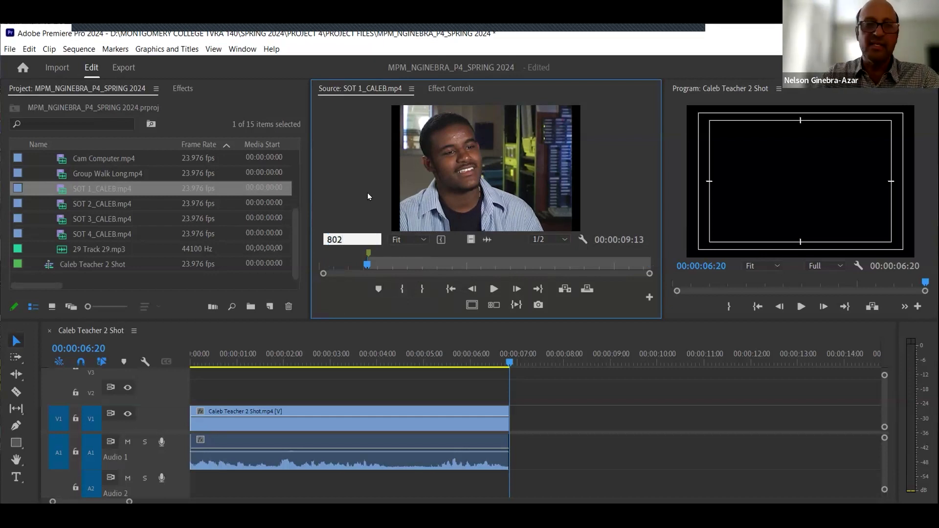
{"action": "type", "text": "02"}
{"action": "key", "text": "Return"}
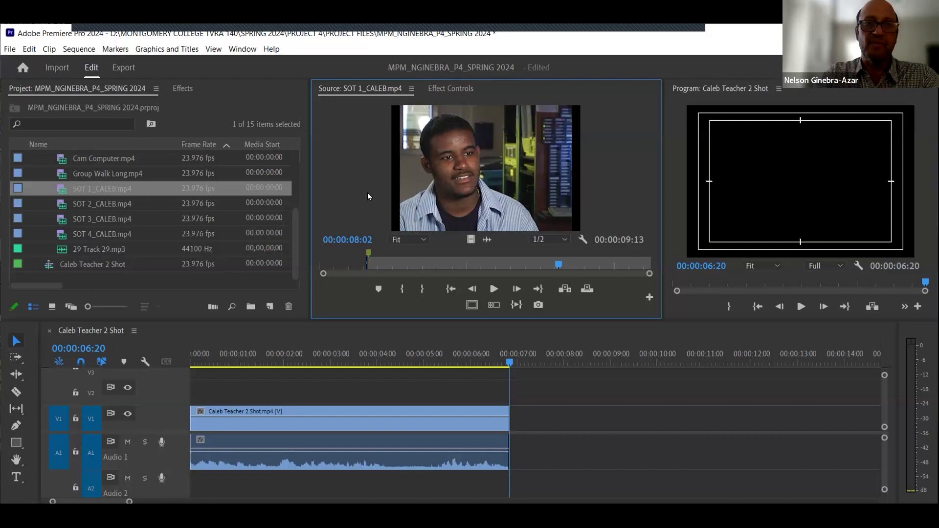
{"action": "left_click", "coordinate": [423, 292]}
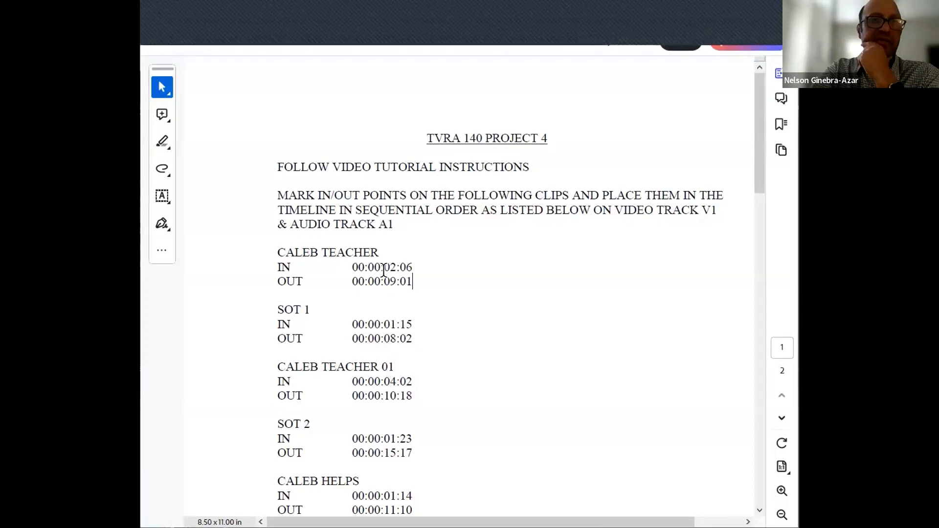
- Preview the marked SOT 1_CALEB range and add it to the sequence after the first clip
{"action": "left_click_drag", "start_coordinate": [410, 284], "coordinate": [352, 267]}
{"action": "left_click", "coordinate": [329, 252]}
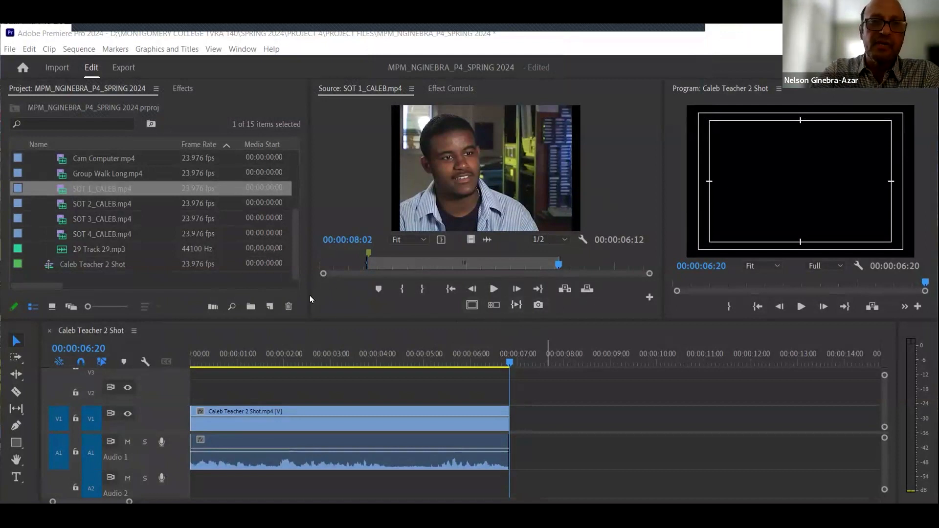
{"action": "left_click_drag", "start_coordinate": [309, 295], "coordinate": [299, 294]}
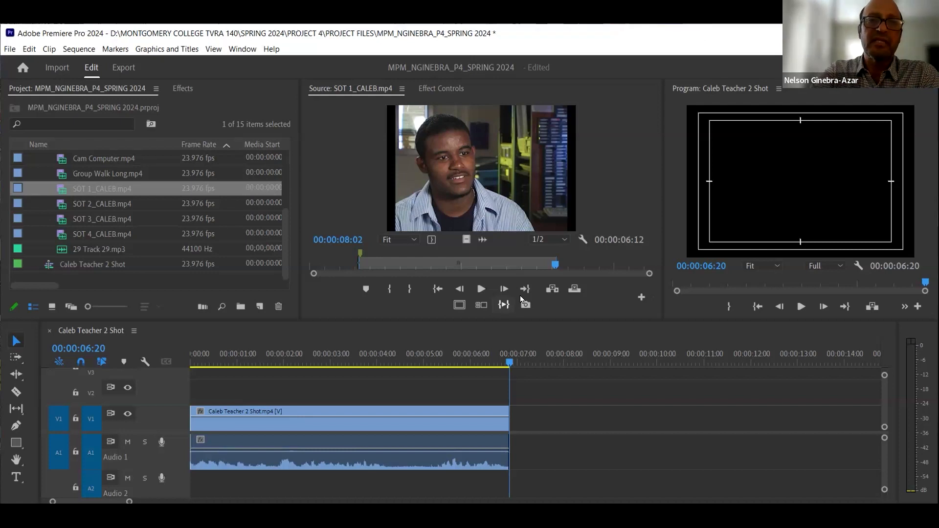
{"action": "left_click", "coordinate": [504, 305]}
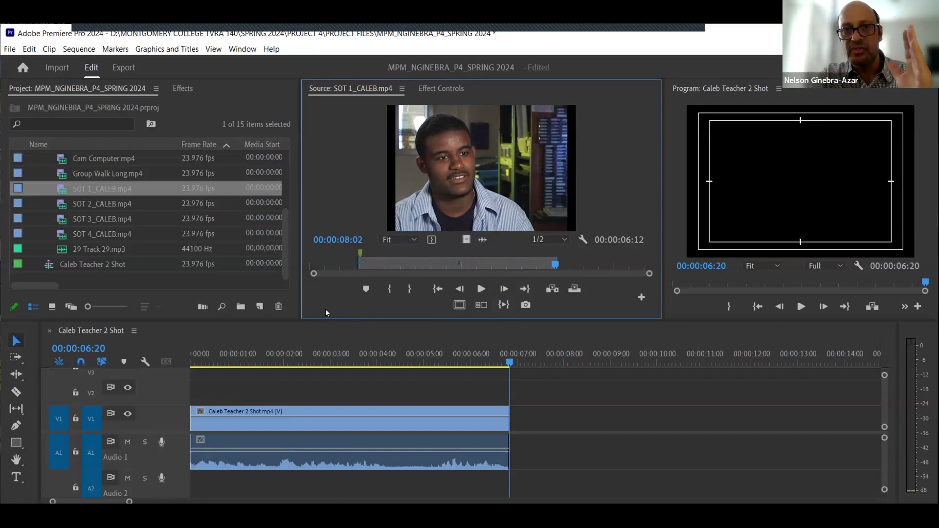
{"action": "left_click_drag", "start_coordinate": [552, 269], "coordinate": [547, 268]}
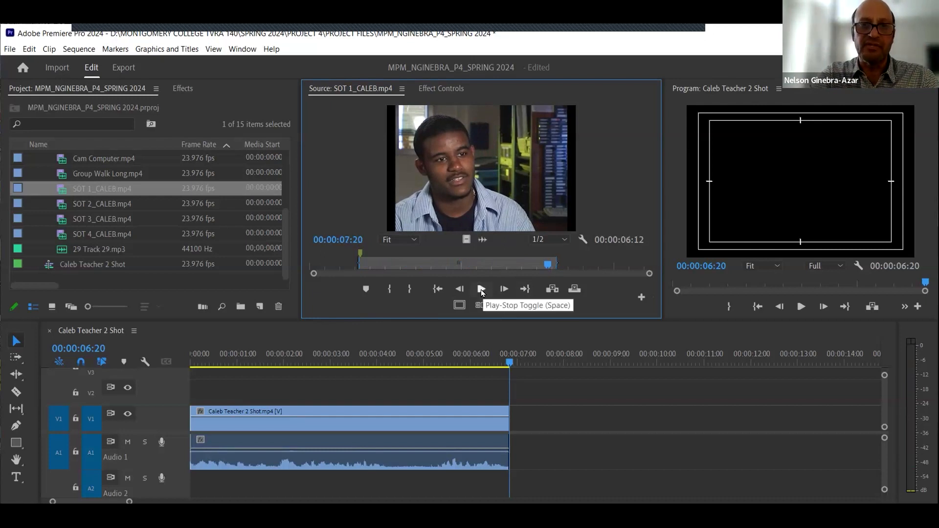
{"action": "left_click", "coordinate": [480, 290]}
{"action": "left_click", "coordinate": [481, 291]}
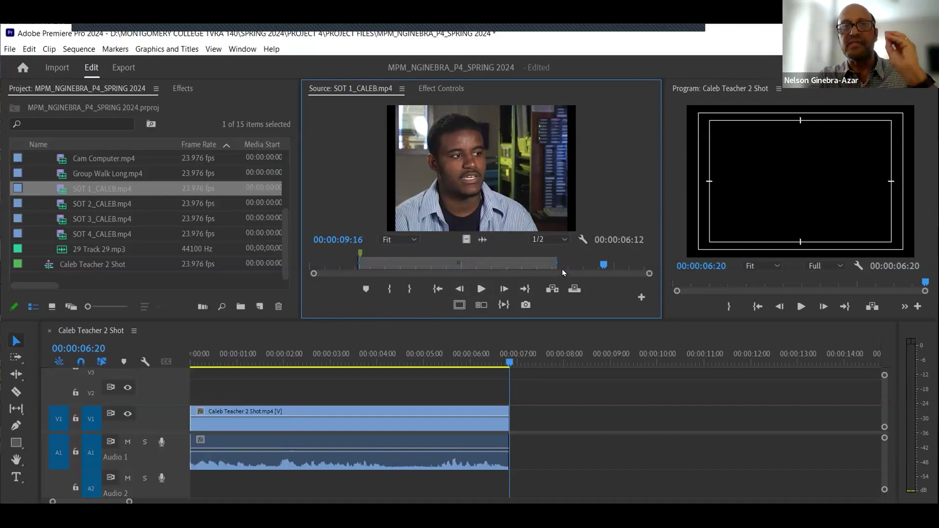
{"action": "left_click_drag", "start_coordinate": [368, 267], "coordinate": [327, 270]}
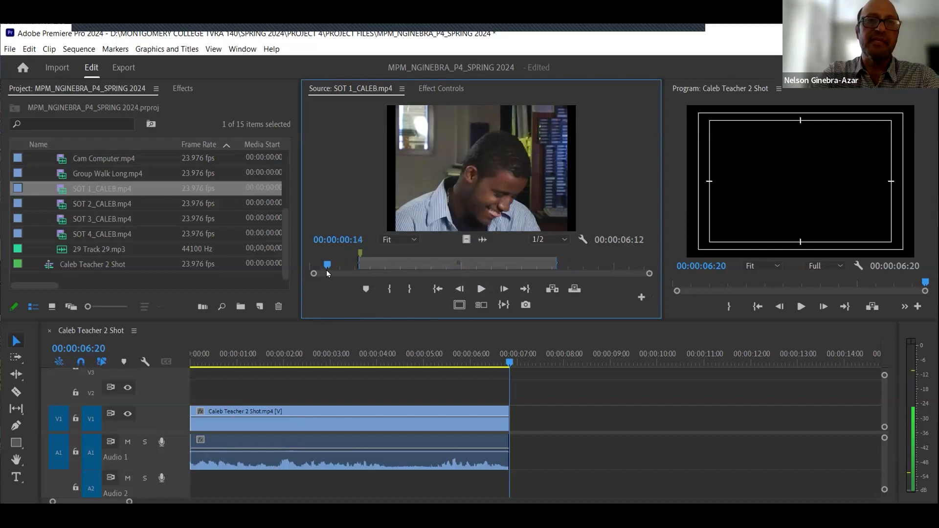
{"action": "left_click", "coordinate": [480, 289]}
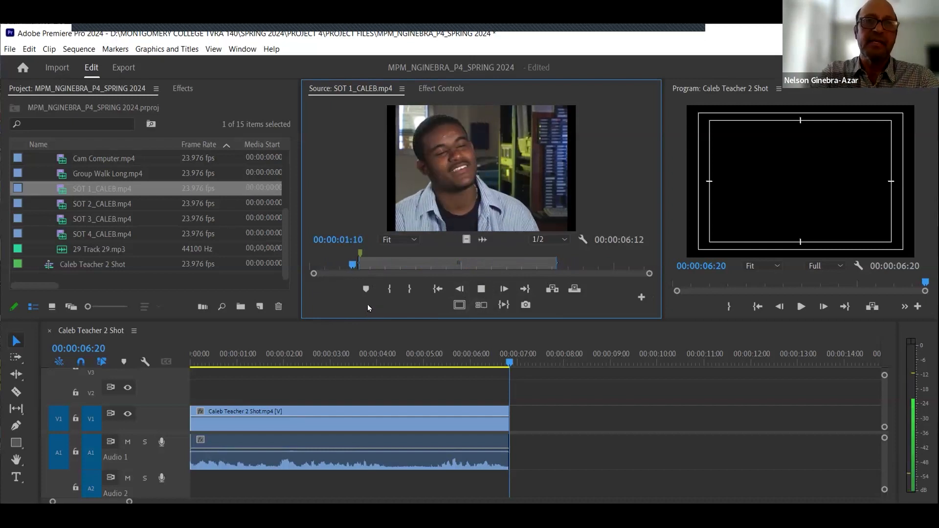
{"action": "left_click", "coordinate": [481, 289]}
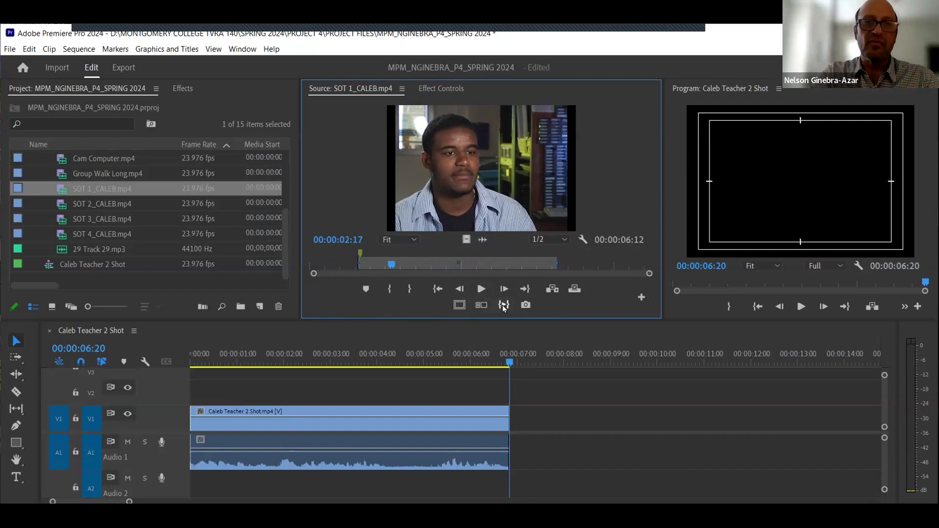
{"action": "key", "text": "space"}
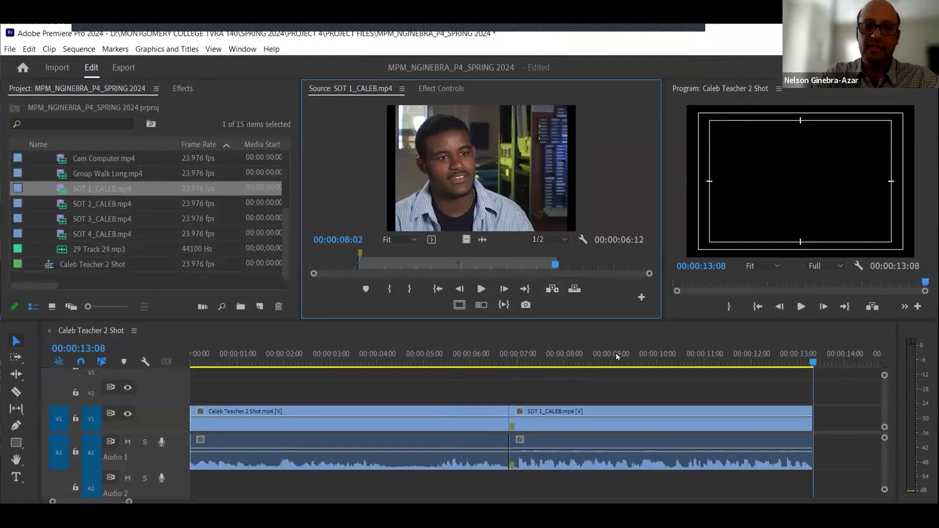
- Play back the sequence across the cut between the two clips, zooming the timeline in and out
{"action": "left_click_drag", "start_coordinate": [618, 355], "coordinate": [476, 351]}
{"action": "key", "text": "space"}
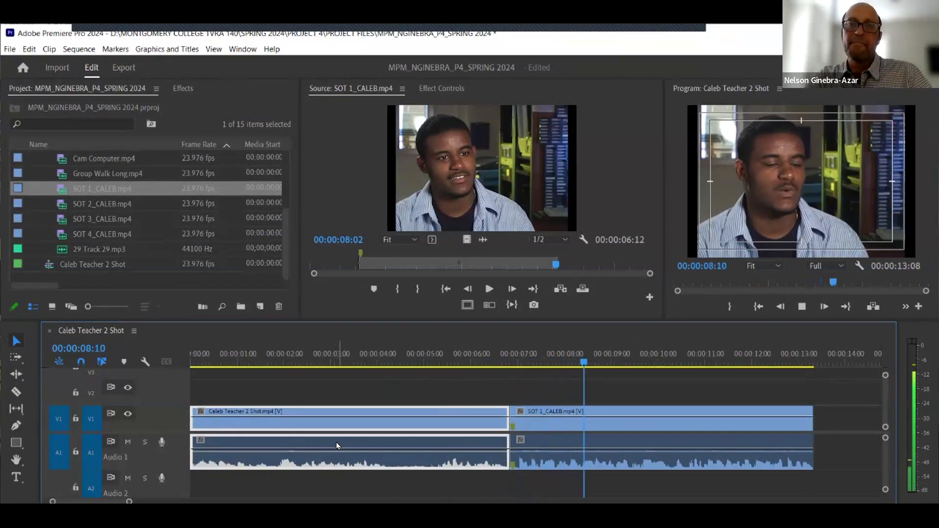
{"action": "left_click", "coordinate": [641, 421]}
{"action": "key", "text": "space"}
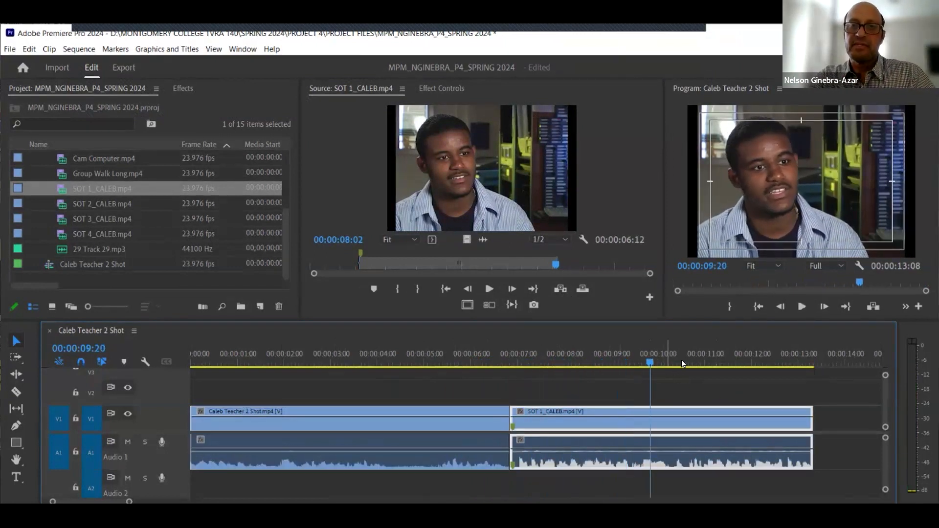
{"action": "left_click", "coordinate": [733, 356]}
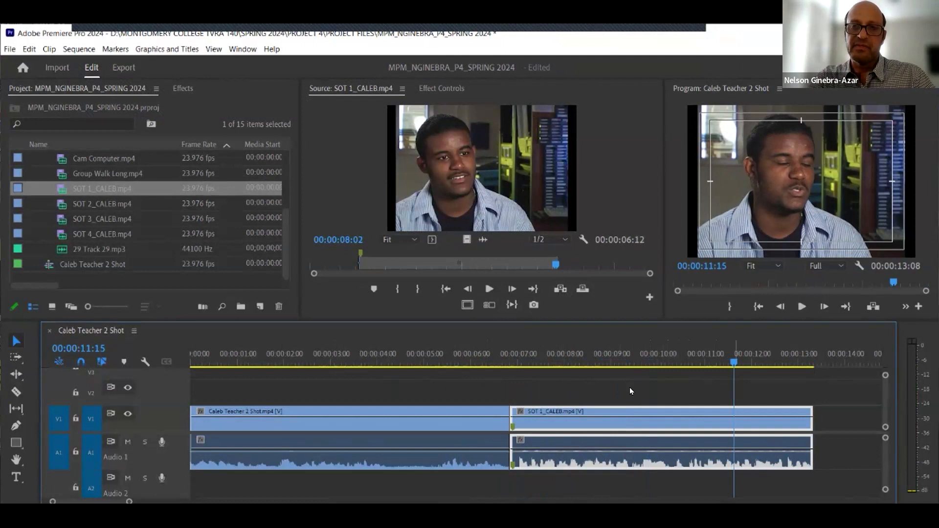
{"action": "left_click", "coordinate": [756, 387]}
{"action": "key", "text": "space"}
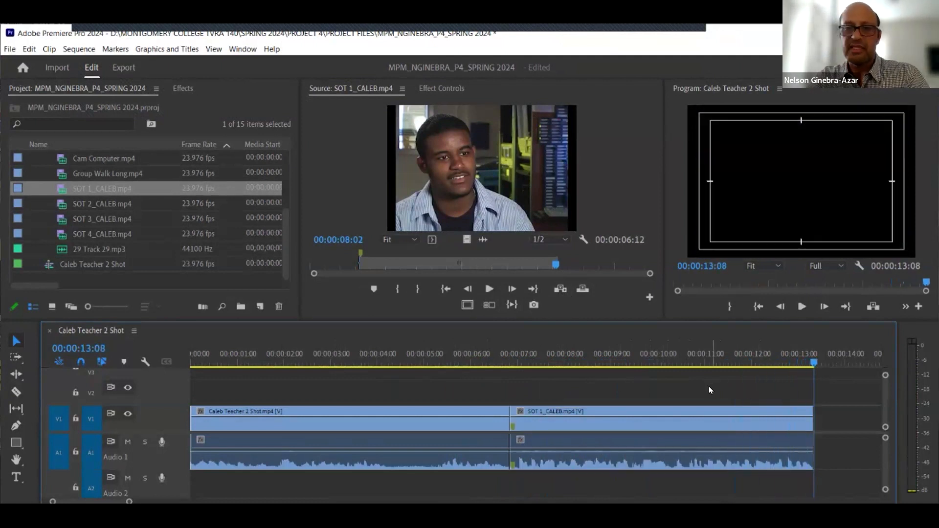
{"action": "key", "text": "="}
{"action": "key", "text": "="}
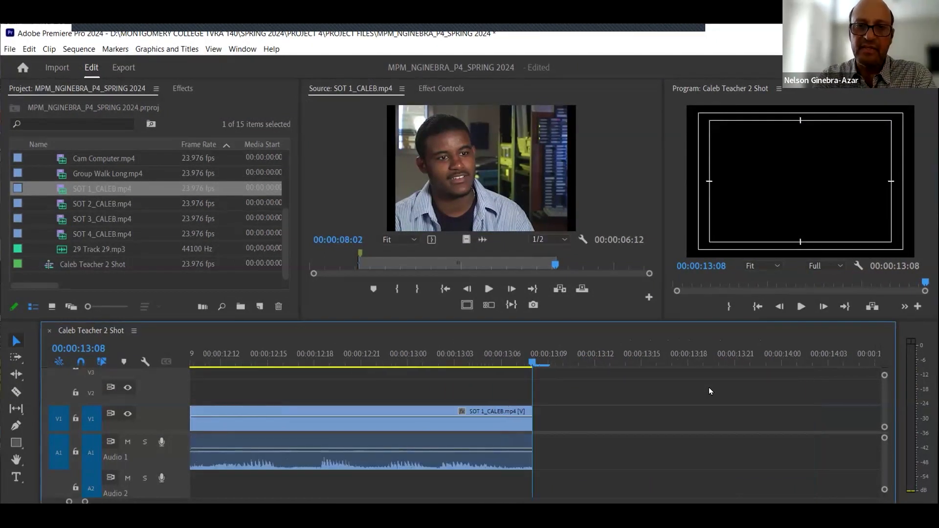
{"action": "key", "text": "minus"}
{"action": "key", "text": "minus"}
{"action": "key", "text": "minus"}
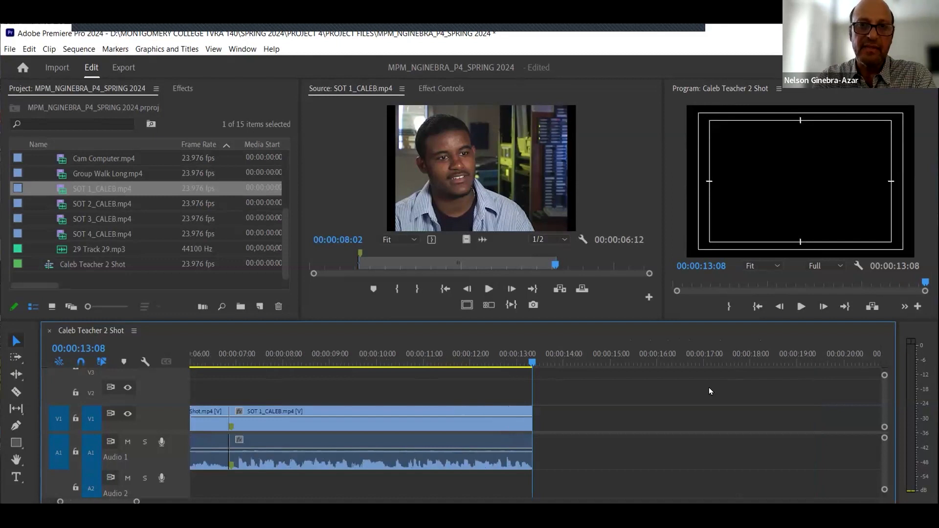
{"action": "left_click", "coordinate": [295, 360]}
{"action": "key", "text": "space"}
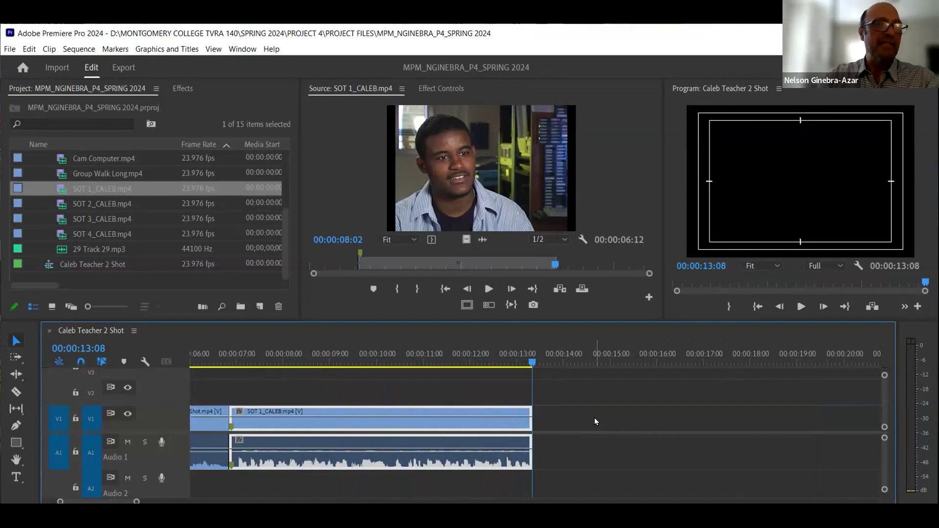
- Open Caleb Teacher Move.mp4 in the Source monitor
{"action": "scroll", "coordinate": [138, 252], "scroll_direction": "up", "scroll_amount": 1}
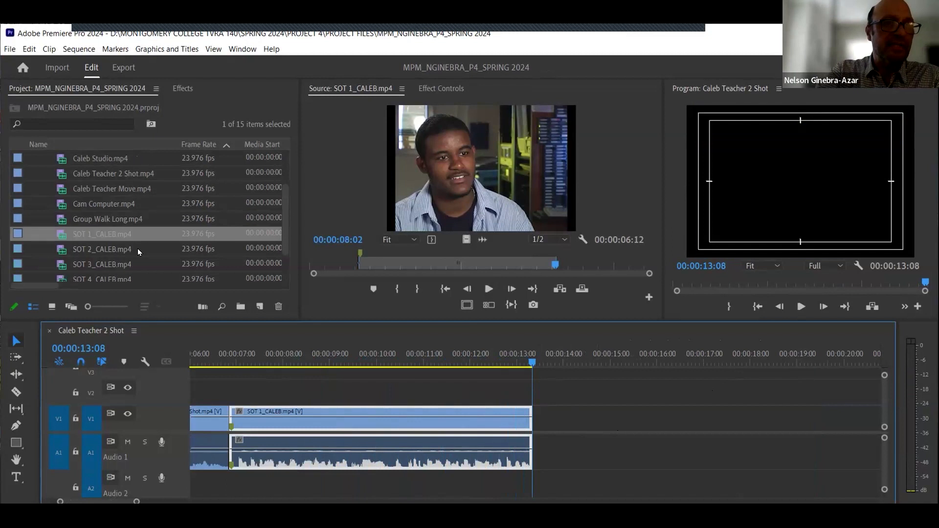
{"action": "double_click", "coordinate": [62, 189]}
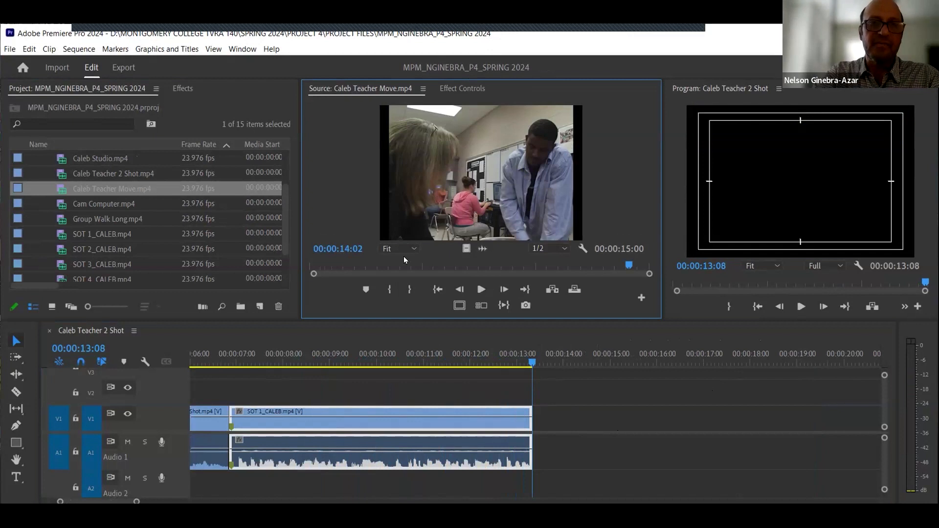
{"action": "left_click", "coordinate": [375, 266]}
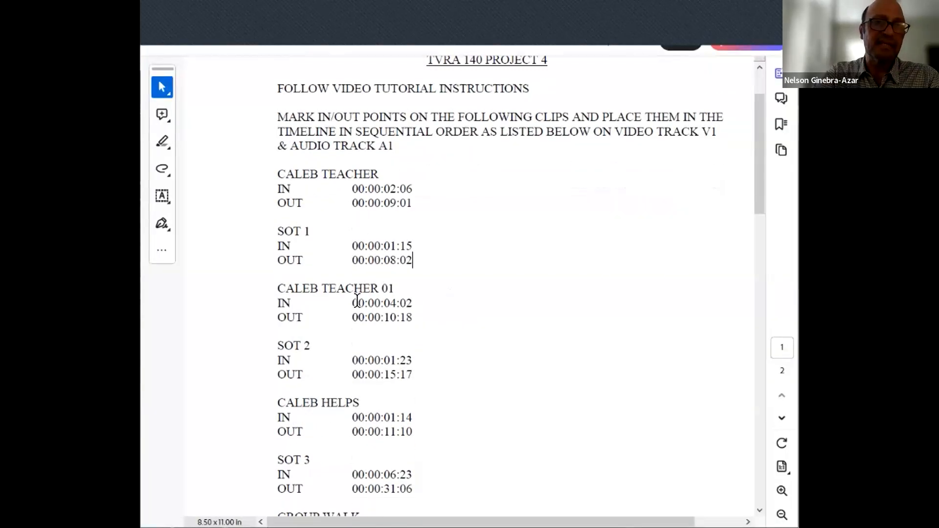
- Mark an In point at 00:00:04:02 on the Caleb Teacher Move clip
{"action": "mouse_move", "coordinate": [350, 301]}
{"action": "left_mouse_down"}
{"action": "mouse_move", "coordinate": [406, 304]}
{"action": "mouse_move", "coordinate": [393, 318]}
{"action": "mouse_move", "coordinate": [414, 318]}
{"action": "left_mouse_up"}
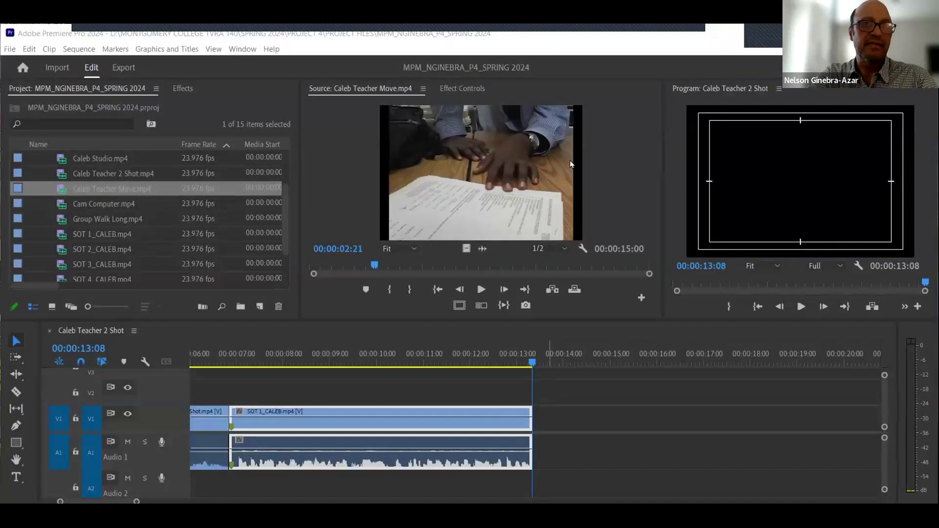
{"action": "left_click", "coordinate": [614, 99]}
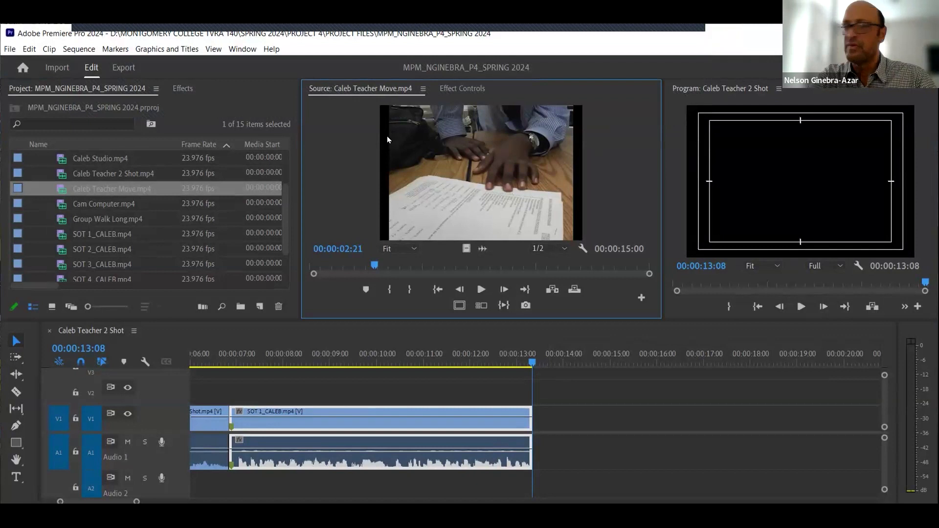
{"action": "key", "text": "Right"}
{"action": "key", "text": "Right"}
{"action": "key", "text": "Right"}
{"action": "key", "text": "Right"}
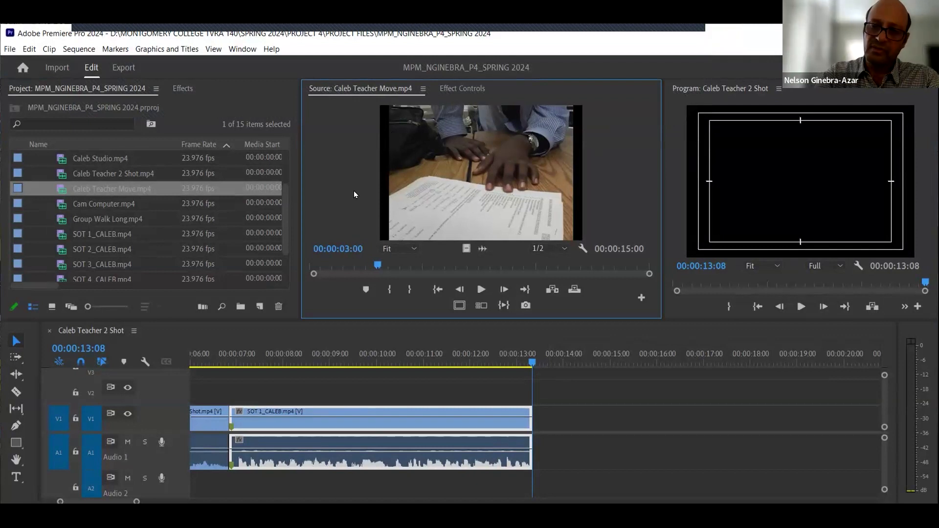
{"action": "type", "text": "402"}
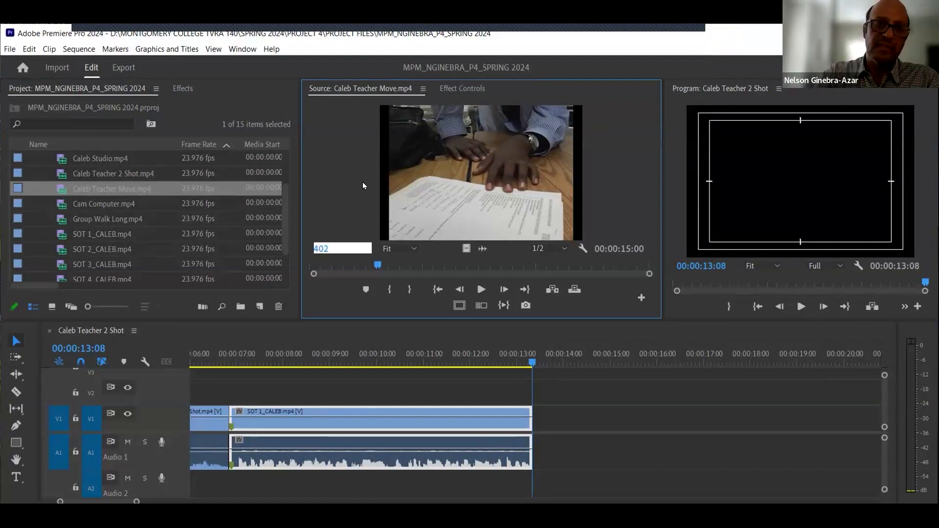
{"action": "key", "text": "Return"}
{"action": "left_click", "coordinate": [352, 249]}
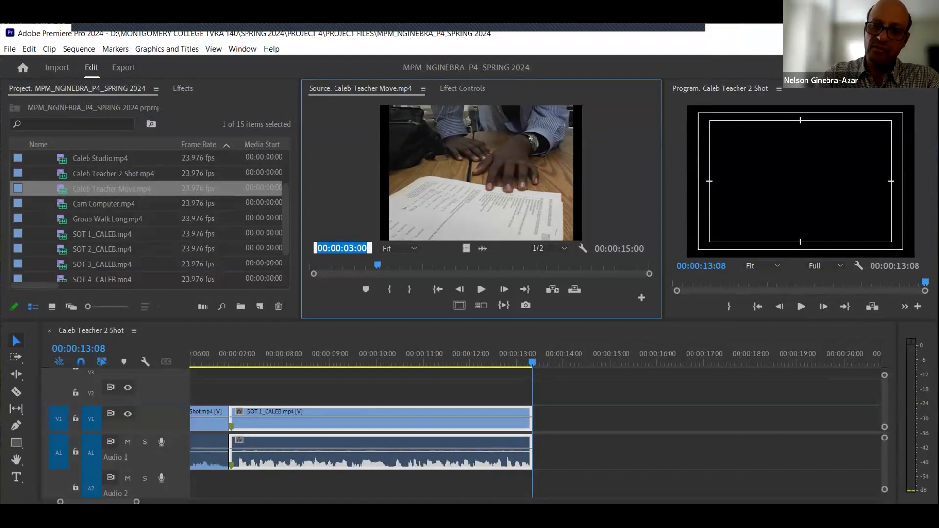
{"action": "type", "text": "402"}
{"action": "key", "text": "Return"}
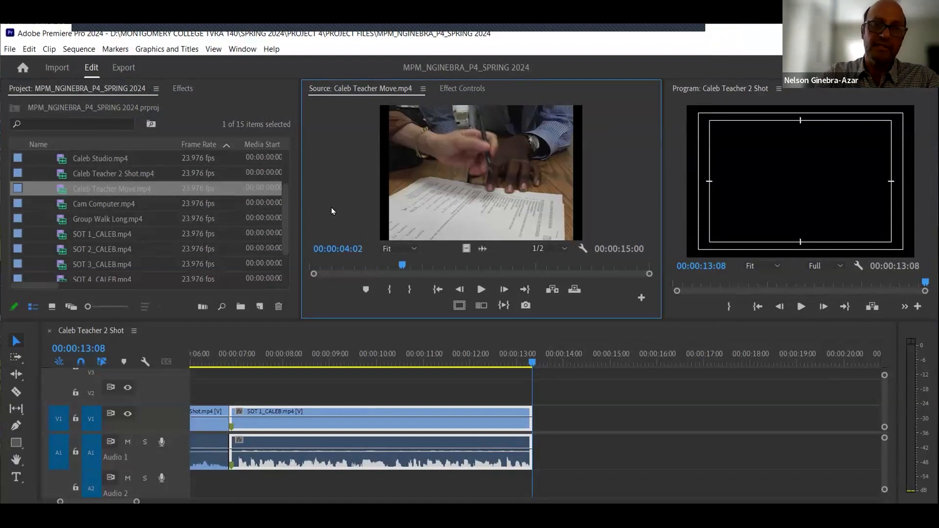
{"action": "type", "text": "402"}
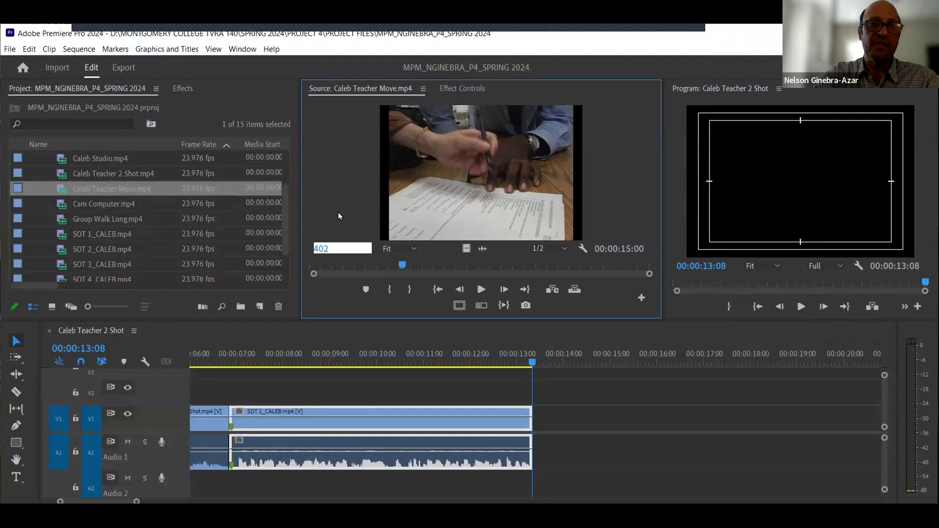
{"action": "key", "text": "Return"}
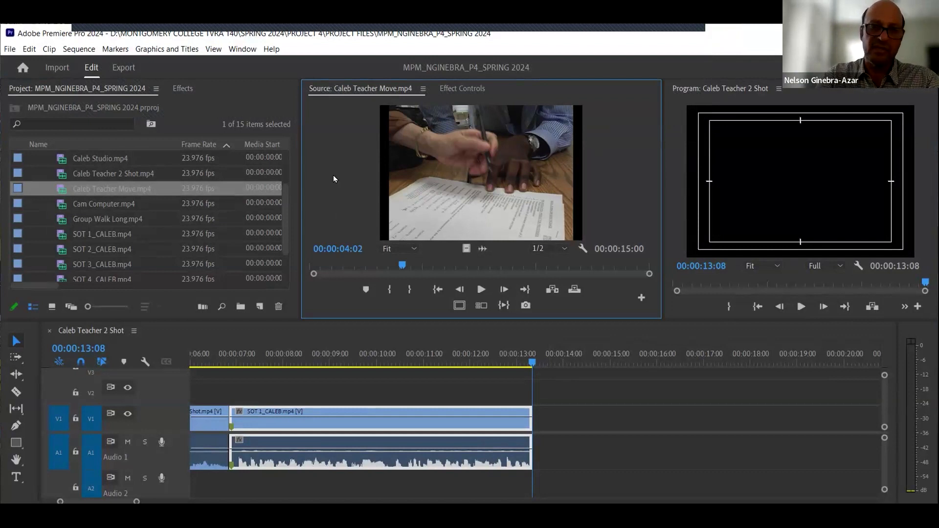
{"action": "left_click_drag", "start_coordinate": [398, 269], "coordinate": [344, 266]}
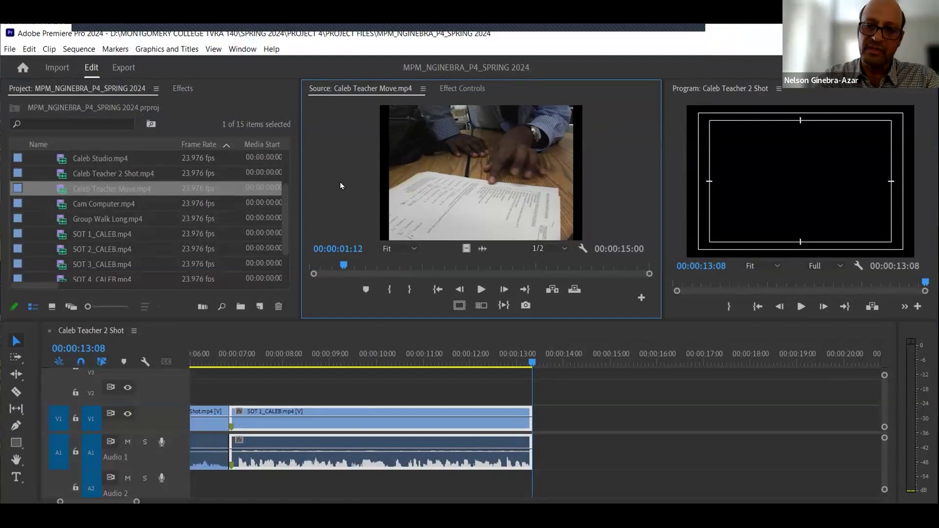
{"action": "type", "text": "402"}
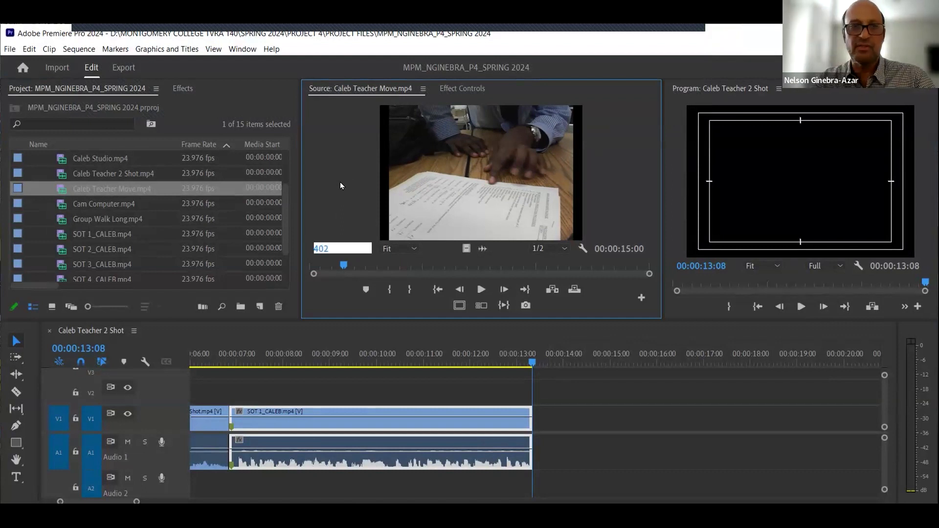
{"action": "key", "text": "Return"}
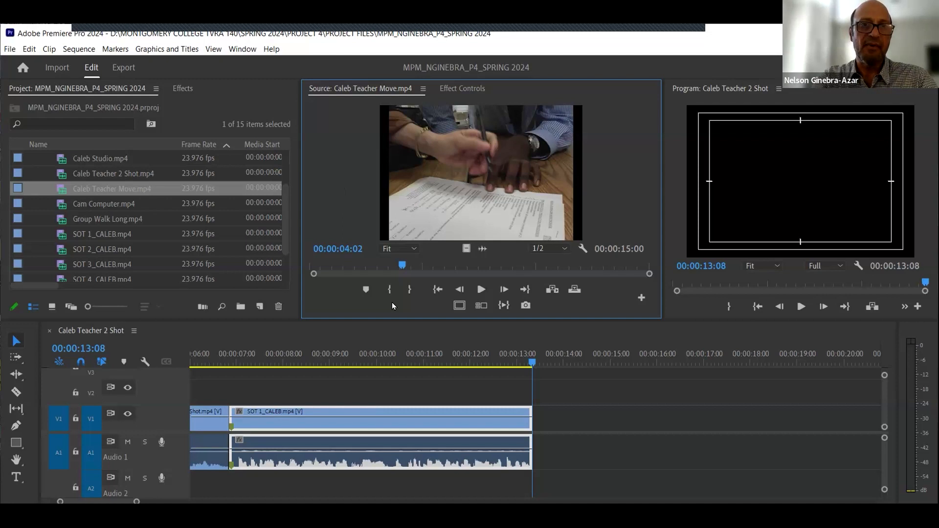
{"action": "left_click", "coordinate": [390, 289]}
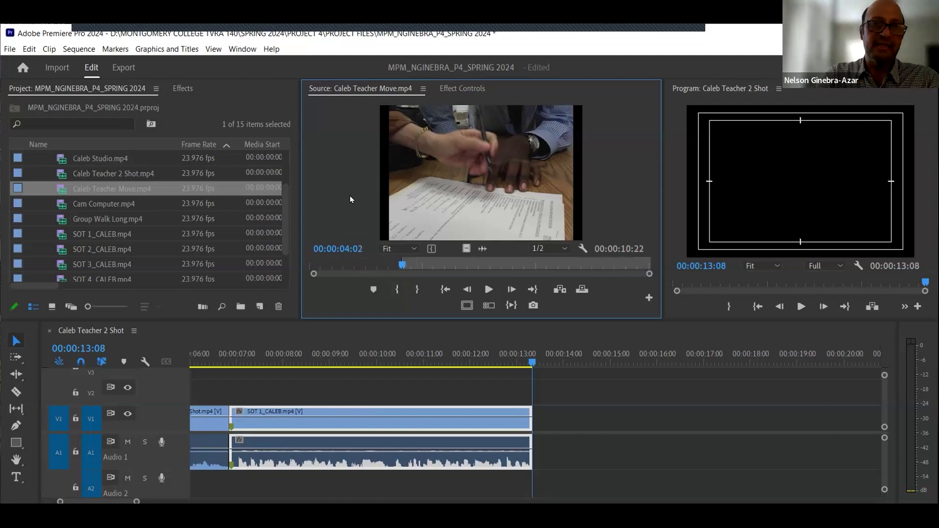
- Mark an Out point at 00:00:10:18 on the Caleb Teacher Move clip
{"action": "left_click", "coordinate": [356, 249]}
{"action": "type", "text": "10:18"}
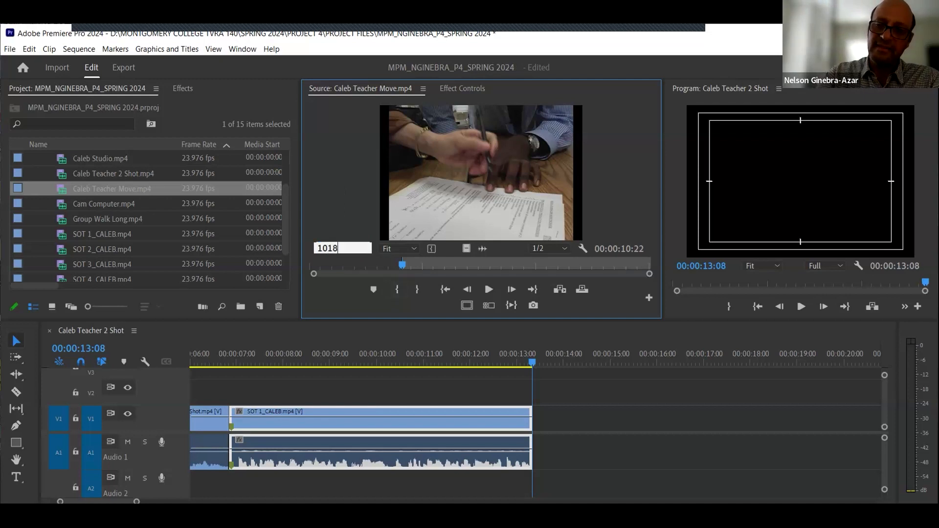
{"action": "key", "text": "Return"}
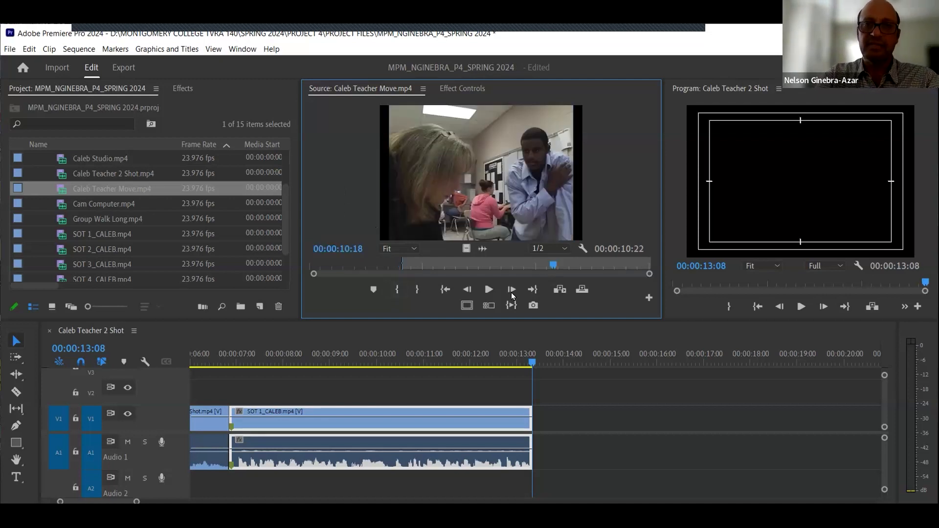
{"action": "left_click", "coordinate": [417, 289]}
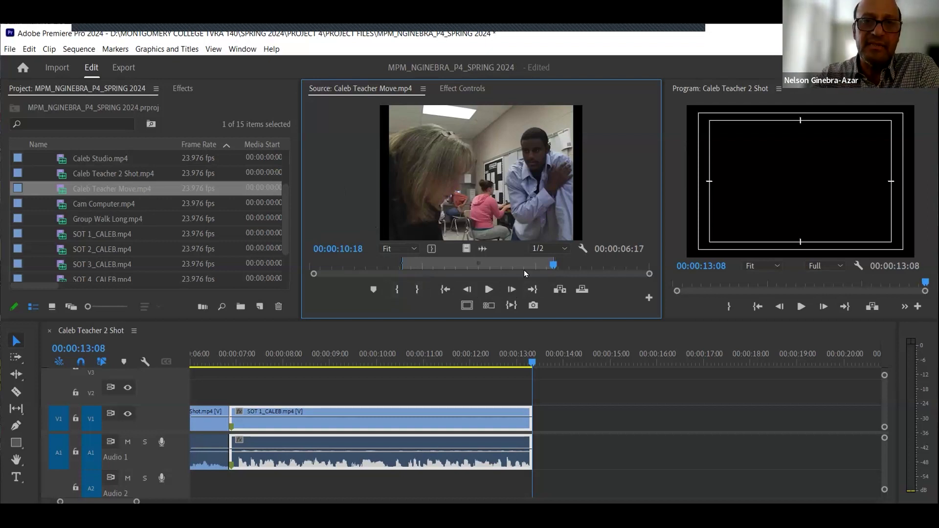
- Preview the marked Caleb Teacher Move range and insert it into the sequence after SOT 1_CALEB
{"action": "left_click", "coordinate": [511, 306]}
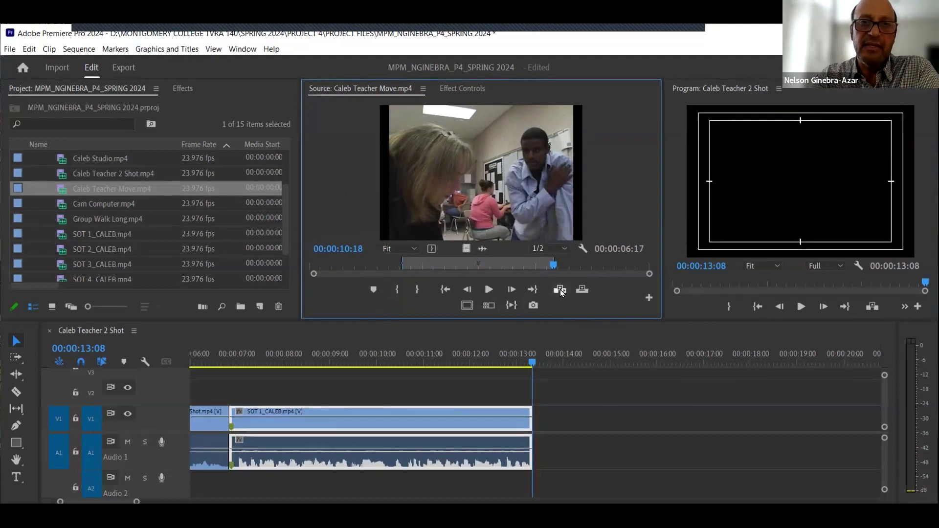
{"action": "left_click", "coordinate": [445, 290]}
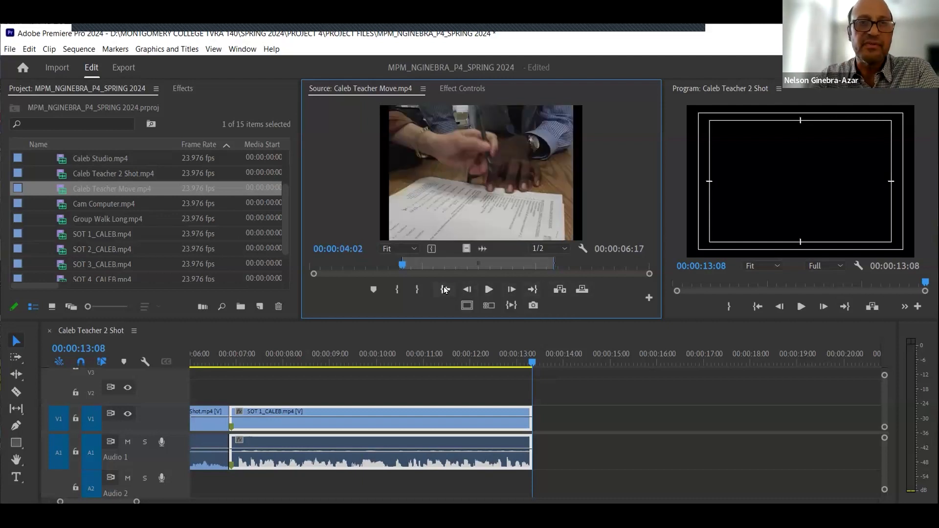
{"action": "left_click", "coordinate": [533, 290]}
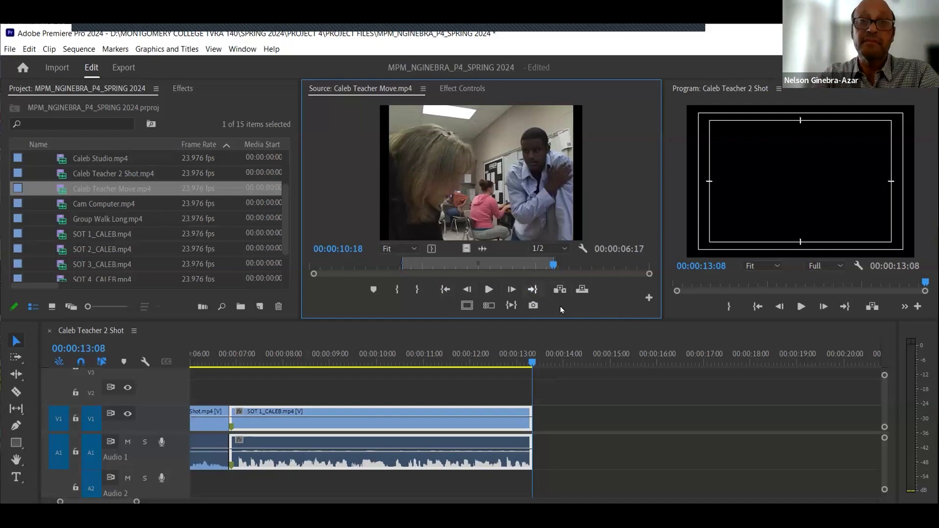
{"action": "left_click", "coordinate": [560, 290]}
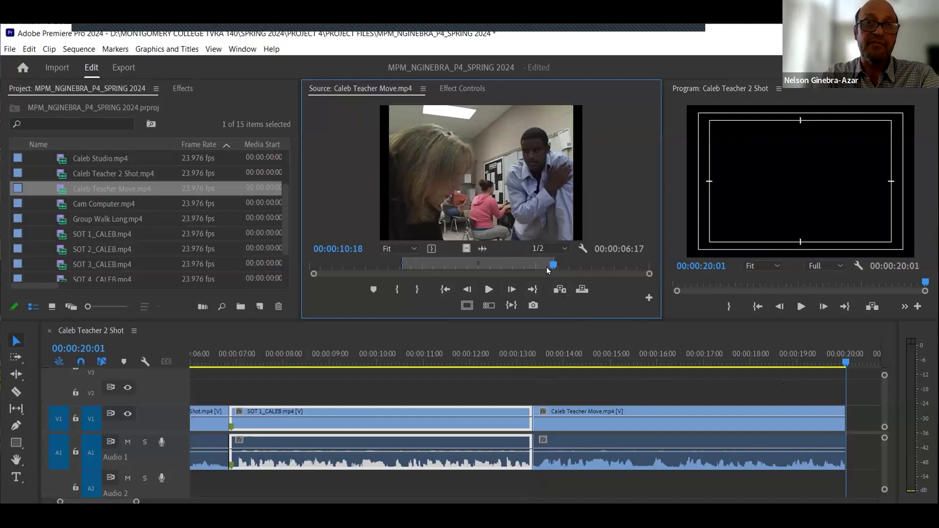
- Scrub through and play the marked Caleb Teacher Move range in the Source monitor
{"action": "left_click_drag", "start_coordinate": [548, 264], "coordinate": [509, 90]}
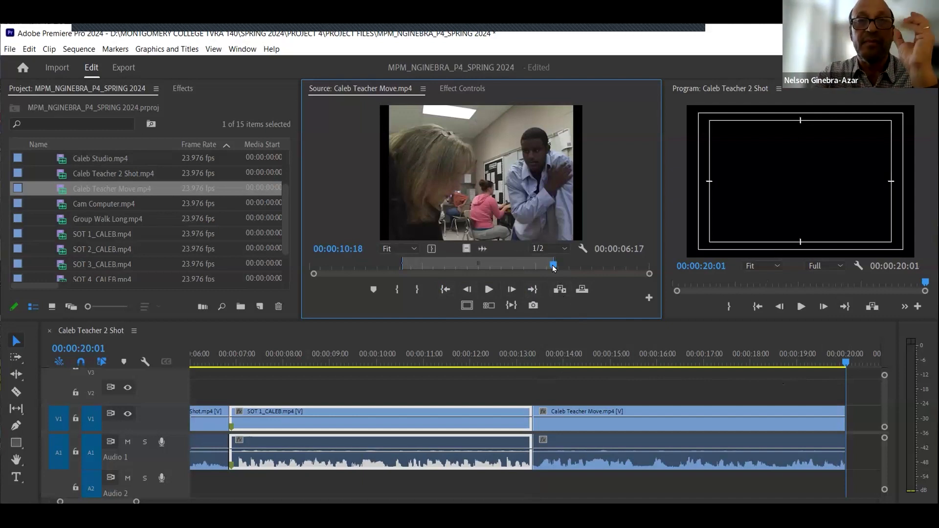
{"action": "left_click_drag", "start_coordinate": [553, 268], "coordinate": [538, 266]}
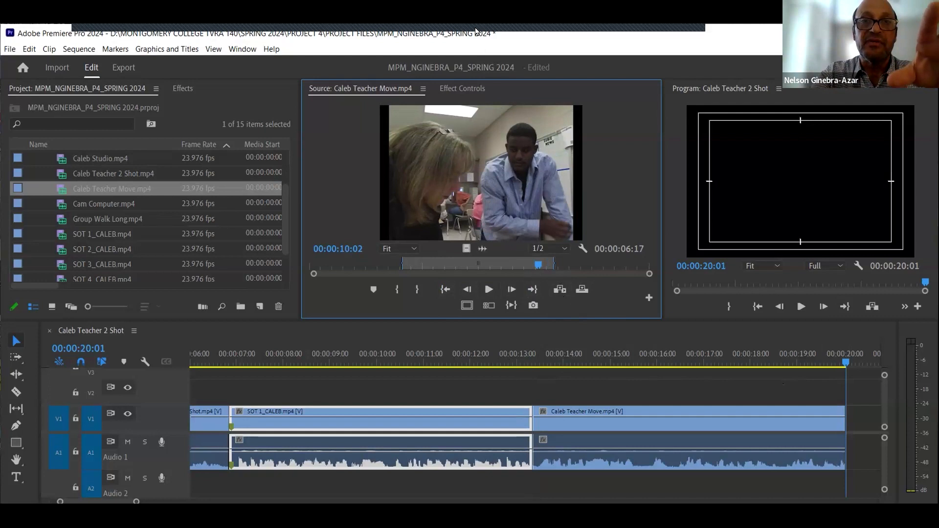
{"action": "left_click_drag", "start_coordinate": [538, 267], "coordinate": [518, 267]}
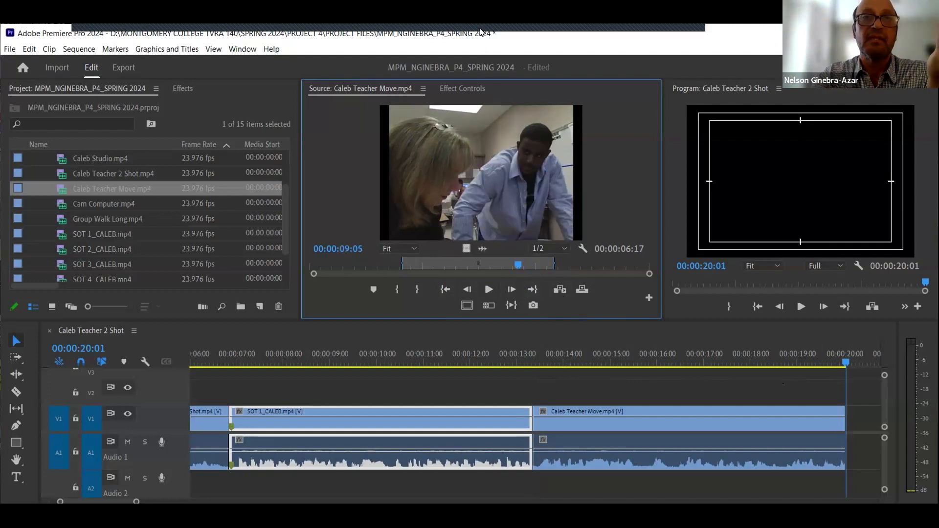
{"action": "left_click_drag", "start_coordinate": [518, 265], "coordinate": [509, 264]}
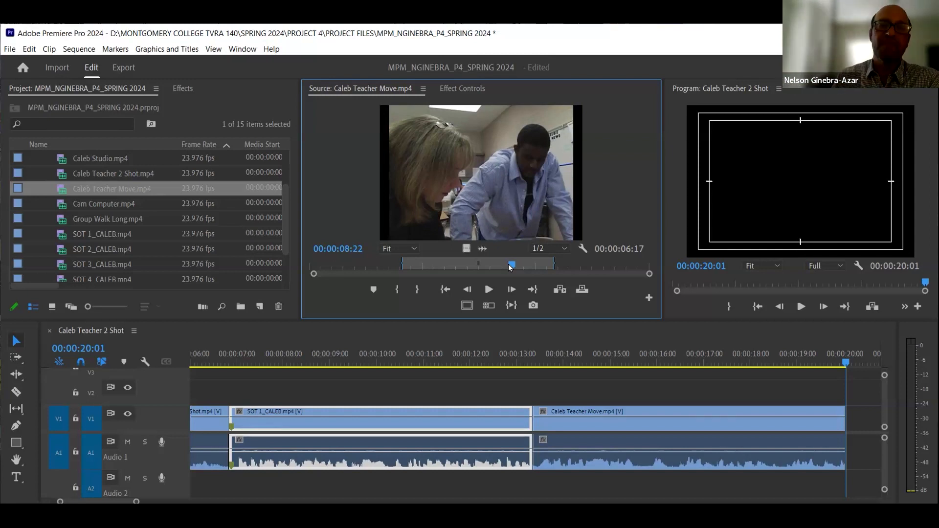
{"action": "left_click_drag", "start_coordinate": [507, 263], "coordinate": [400, 271]}
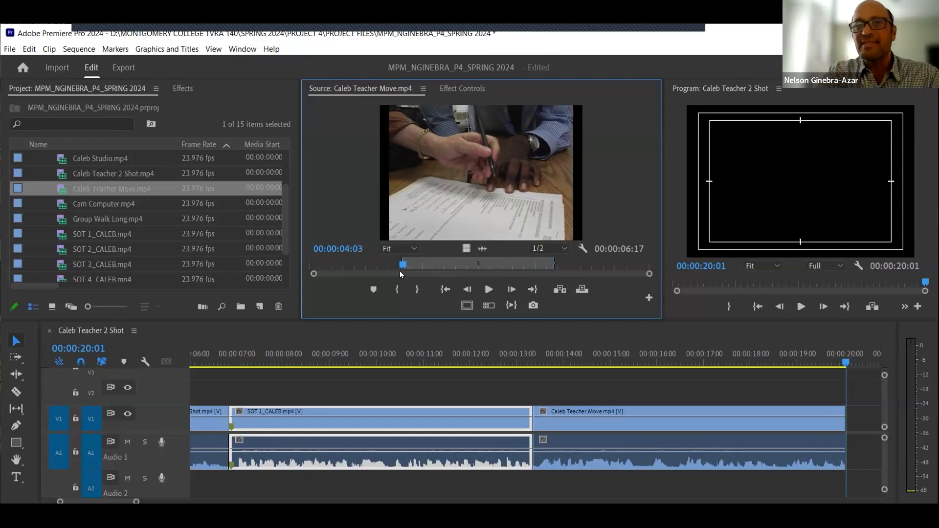
{"action": "left_click", "coordinate": [489, 290]}
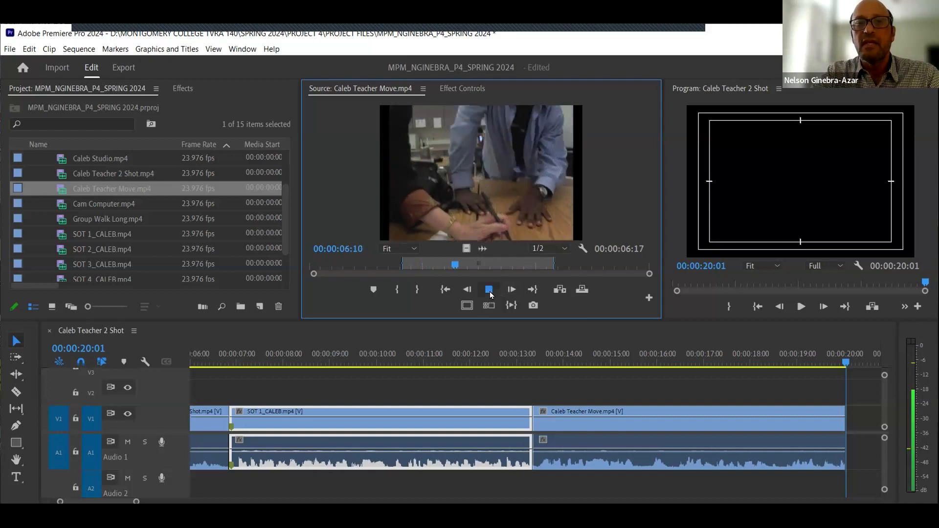
{"action": "key", "text": "space"}
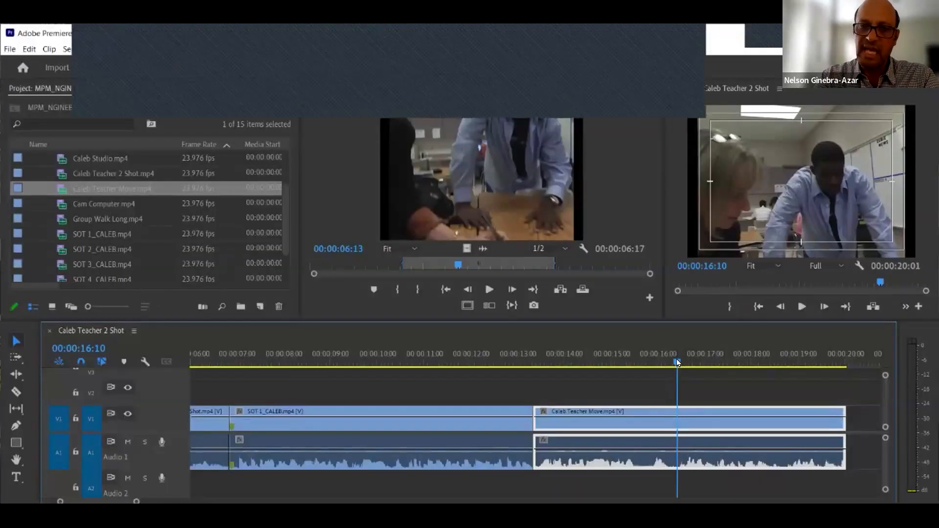
- Fit the whole sequence in the timeline and scrub through the three assembled clips
{"action": "key", "text": "backslash"}
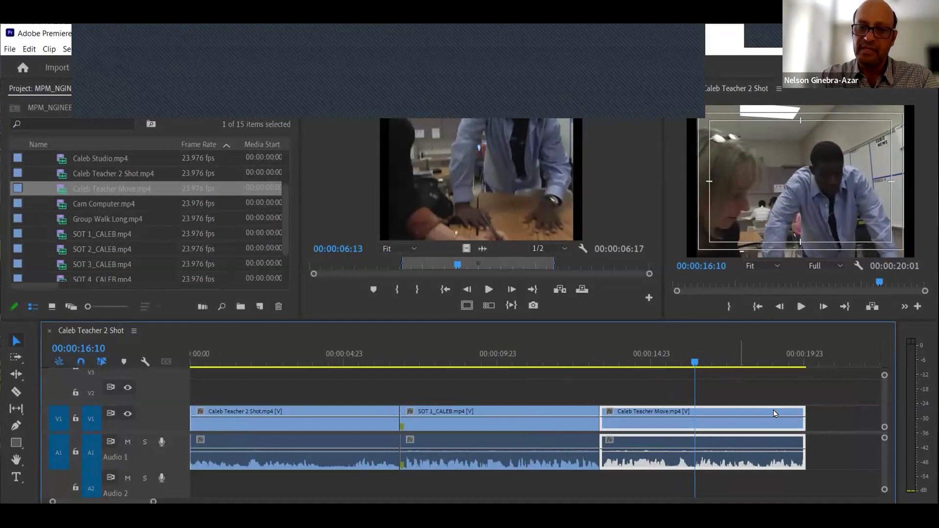
{"action": "key", "text": "space"}
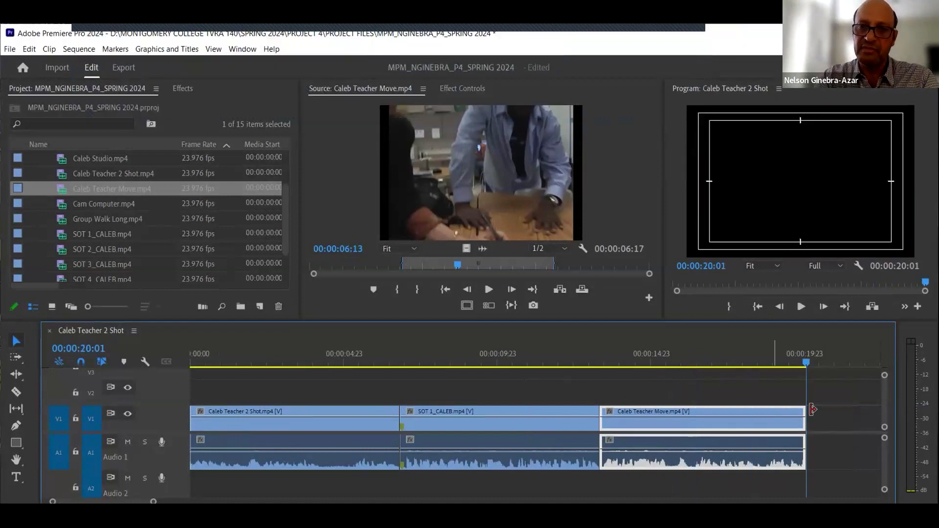
{"action": "left_click", "coordinate": [835, 423]}
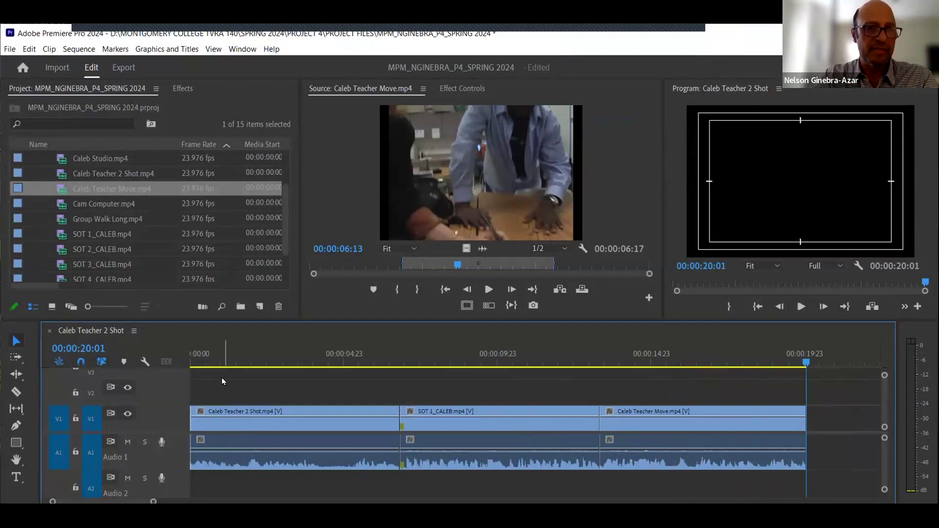
{"action": "left_click_drag", "start_coordinate": [200, 357], "coordinate": [329, 355]}
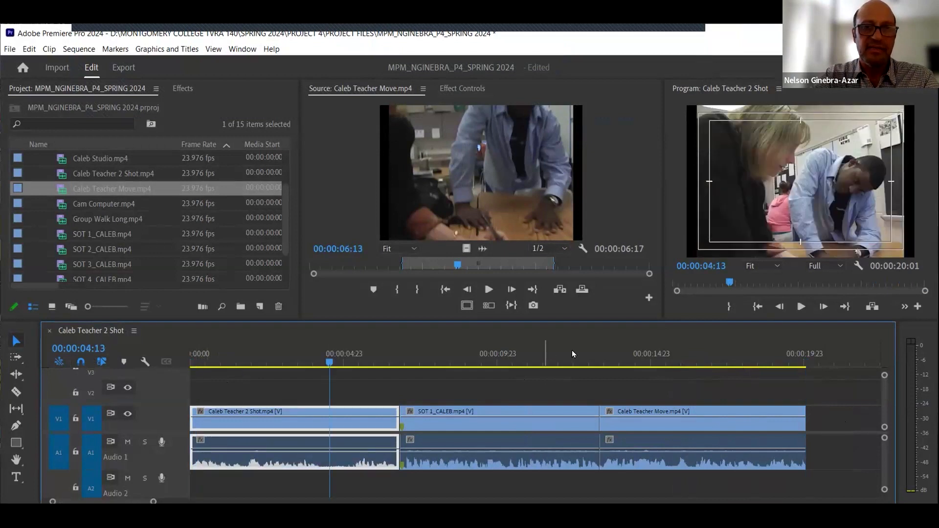
{"action": "left_click_drag", "start_coordinate": [572, 353], "coordinate": [658, 351]}
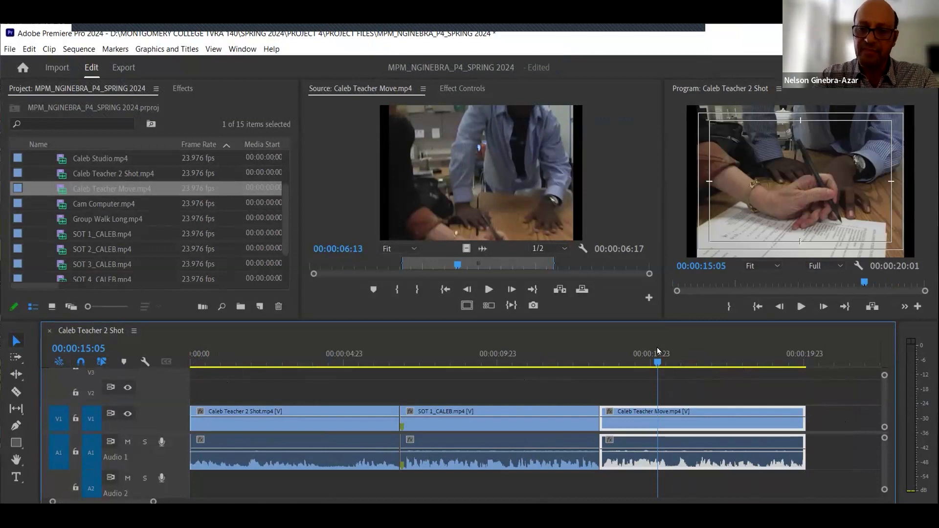
{"action": "key", "text": "End"}
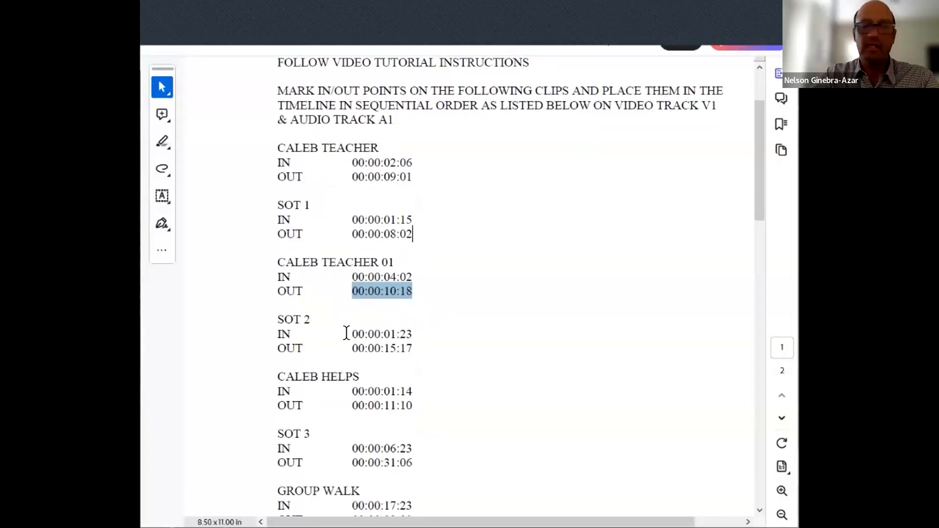
- Check the SOT 2 In/Out times in the instruction document and open SOT 2_CALEB.mp4 in the Source monitor
{"action": "left_click", "coordinate": [347, 332]}
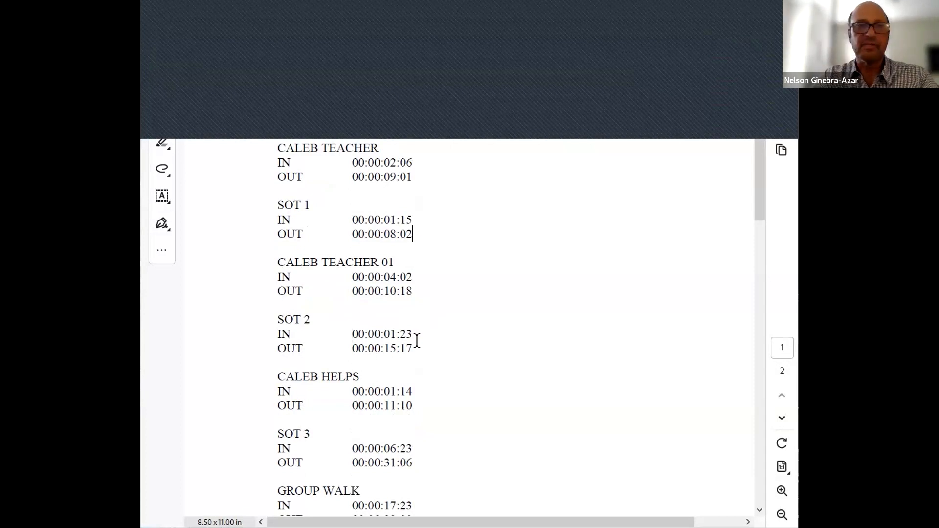
{"action": "left_click_drag", "start_coordinate": [358, 348], "coordinate": [417, 341]}
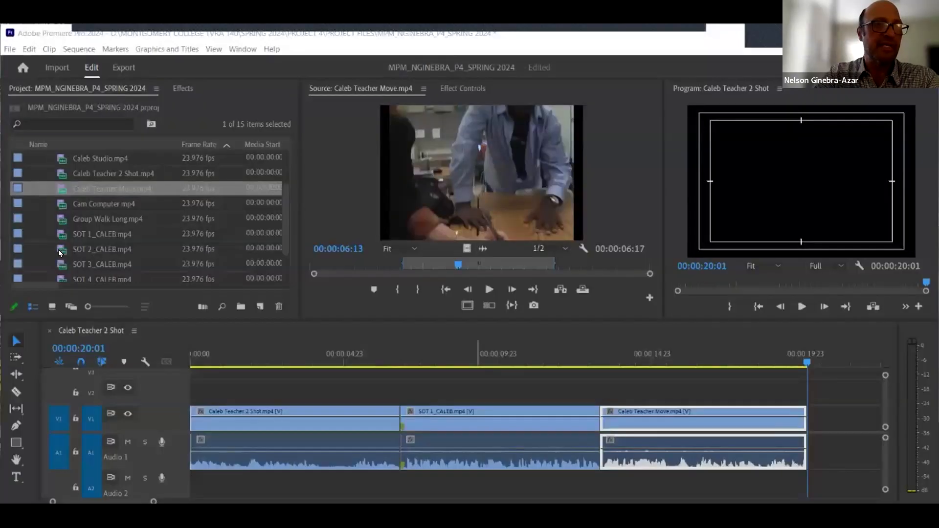
{"action": "double_click", "coordinate": [58, 251]}
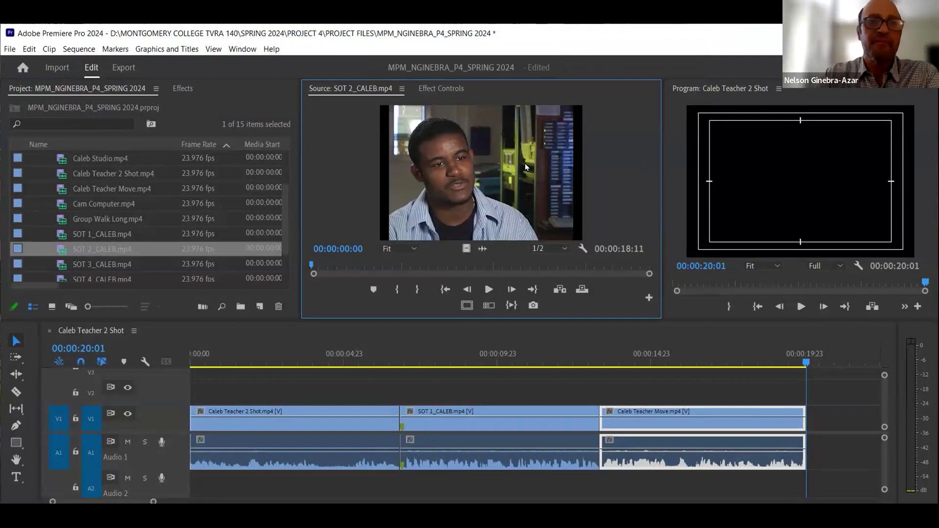
- Mark an In point at 00:00:01:23 on the SOT 2_CALEB clip
{"action": "mouse_move", "coordinate": [315, 267]}
{"action": "left_mouse_down"}
{"action": "mouse_move", "coordinate": [347, 266]}
{"action": "mouse_move", "coordinate": [321, 275]}
{"action": "mouse_move", "coordinate": [312, 266]}
{"action": "left_mouse_up"}
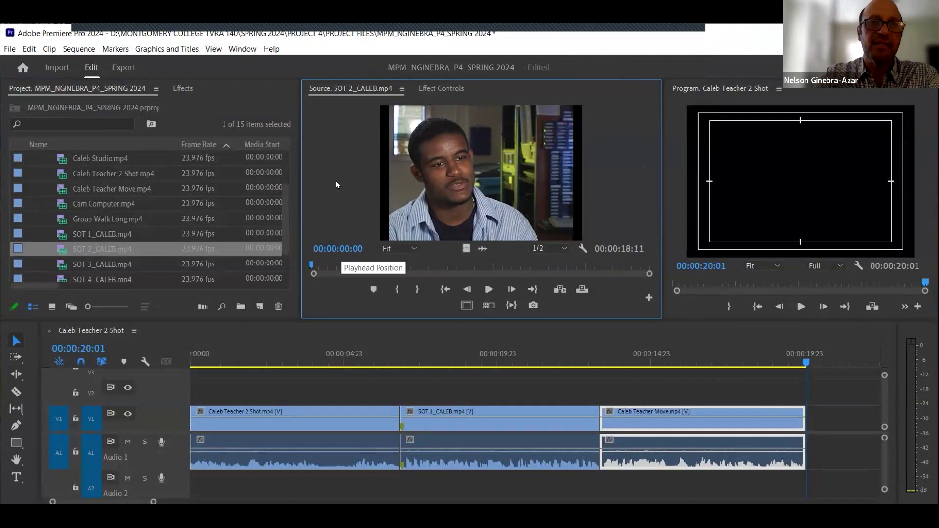
{"action": "type", "text": "123"}
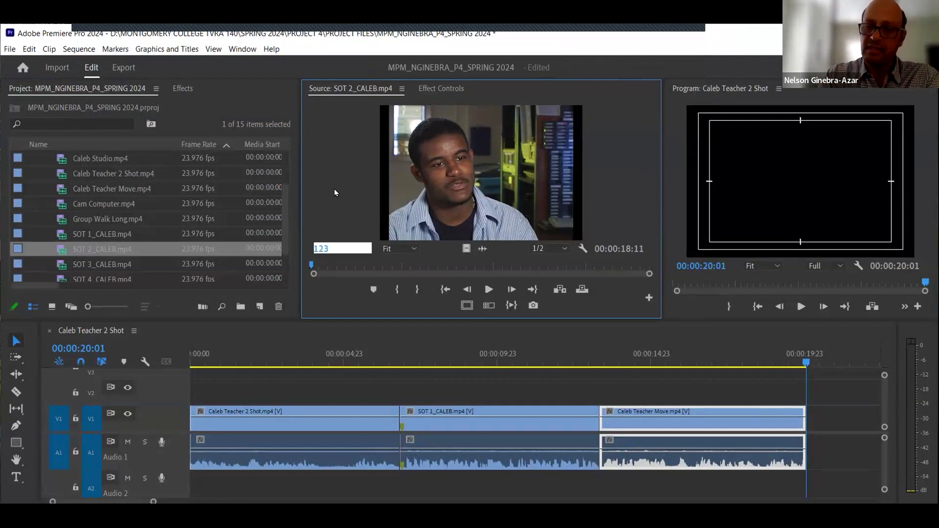
{"action": "key", "text": "Return"}
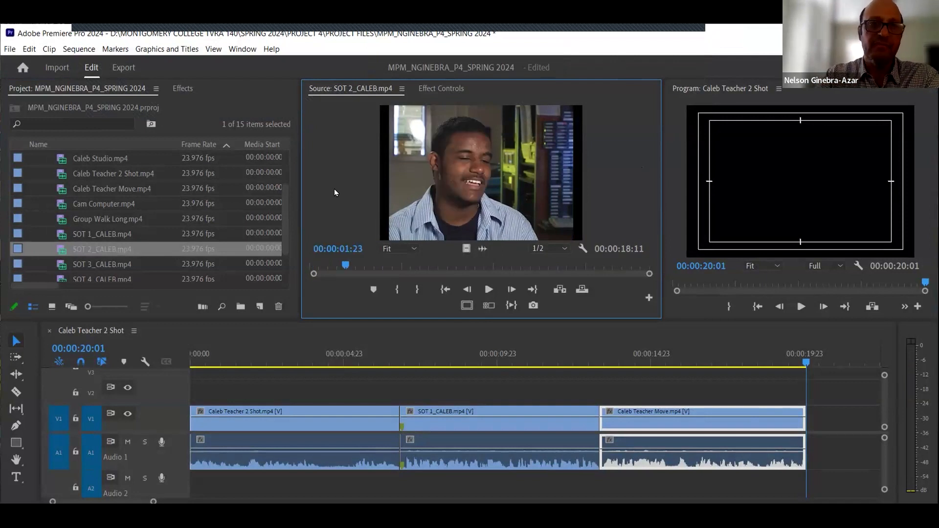
{"action": "left_click", "coordinate": [398, 291]}
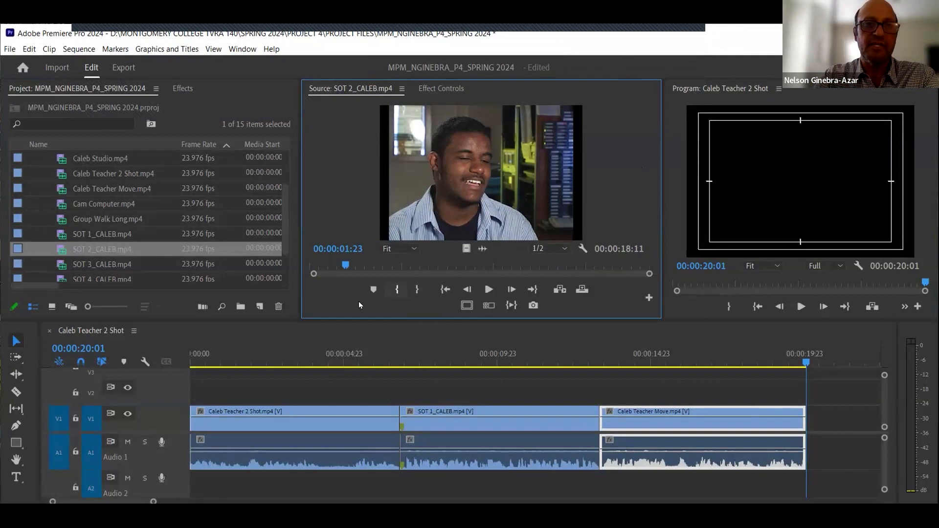
- Mark an Out point at 00:00:15:17 on the SOT 2_CALEB clip
{"action": "left_click", "coordinate": [350, 249]}
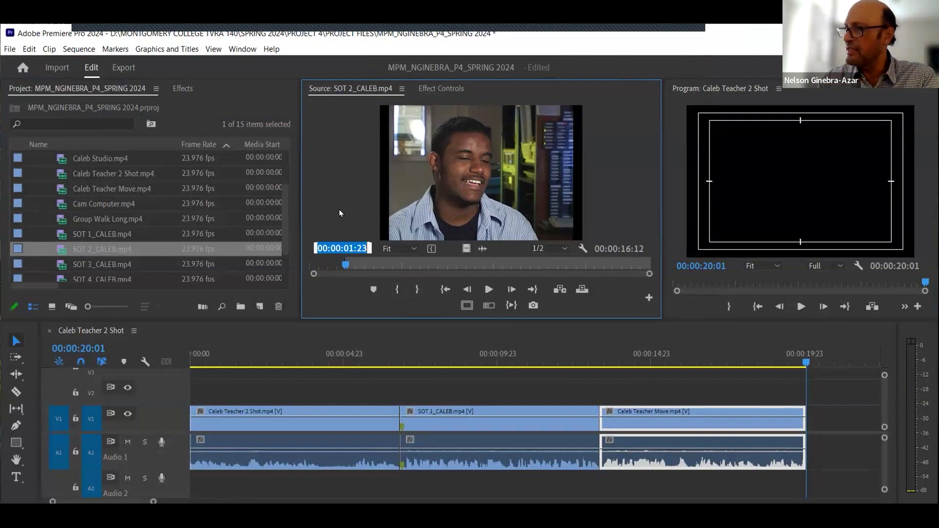
{"action": "type", "text": "1517"}
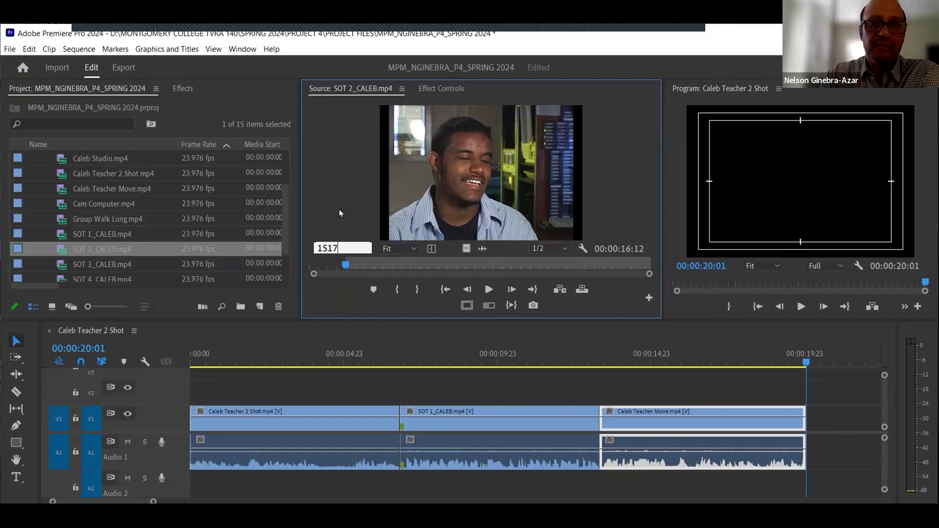
{"action": "key", "text": "Return"}
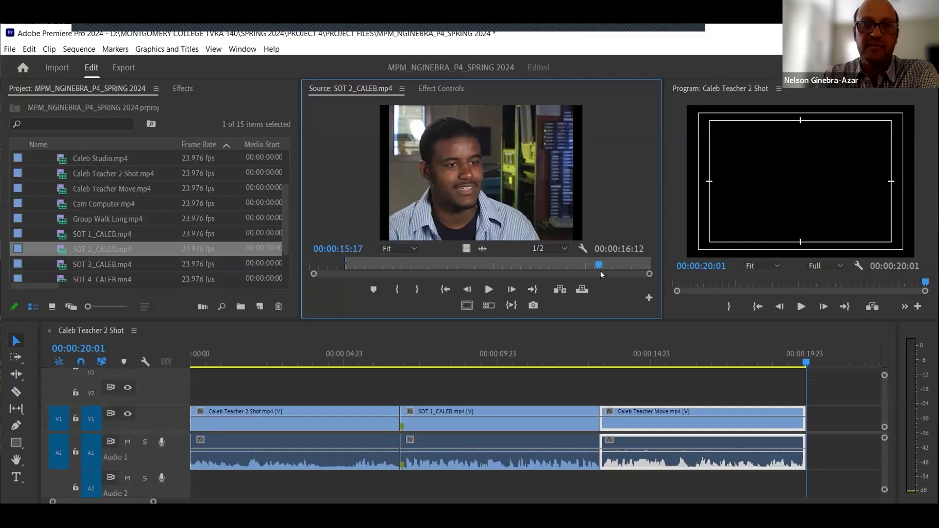
{"action": "left_click", "coordinate": [419, 291]}
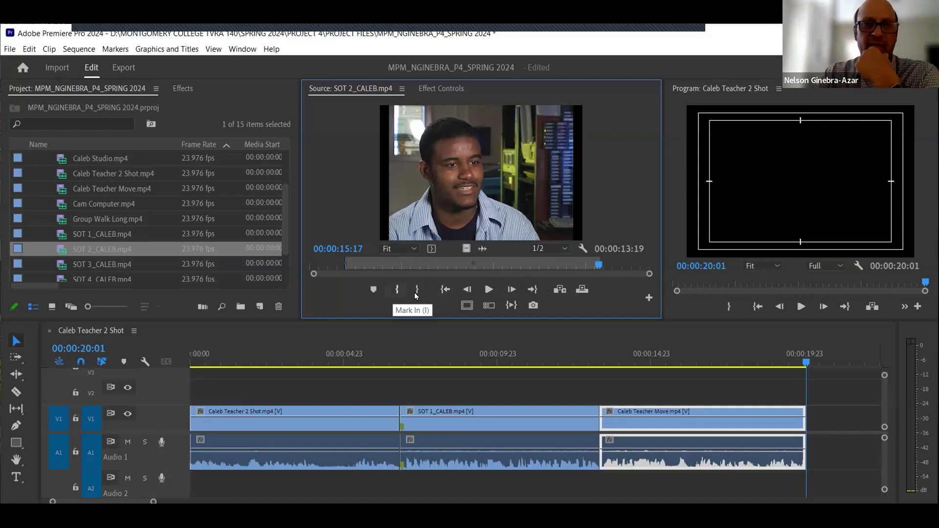
- Check the marked SOT 2_CALEB range and insert it at the end of the sequence, fitting the timeline
{"action": "left_click", "coordinate": [446, 290]}
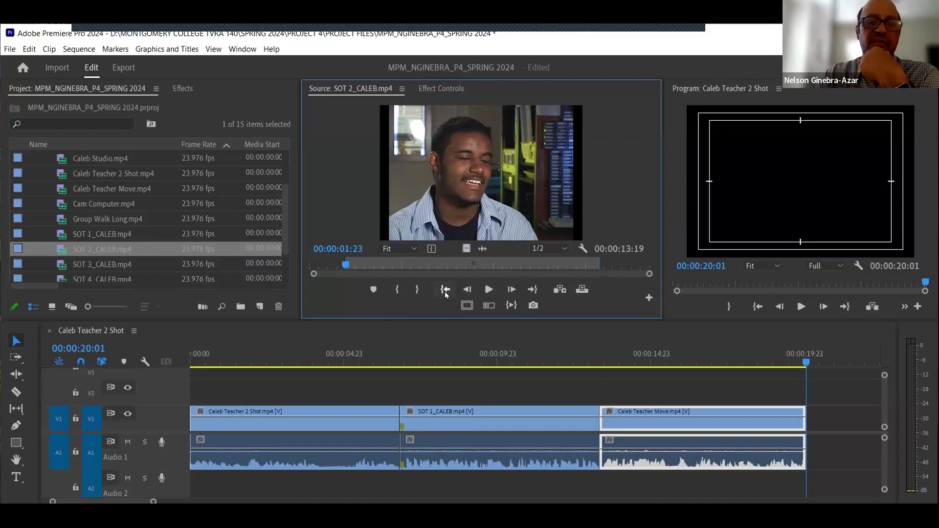
{"action": "left_click", "coordinate": [533, 290]}
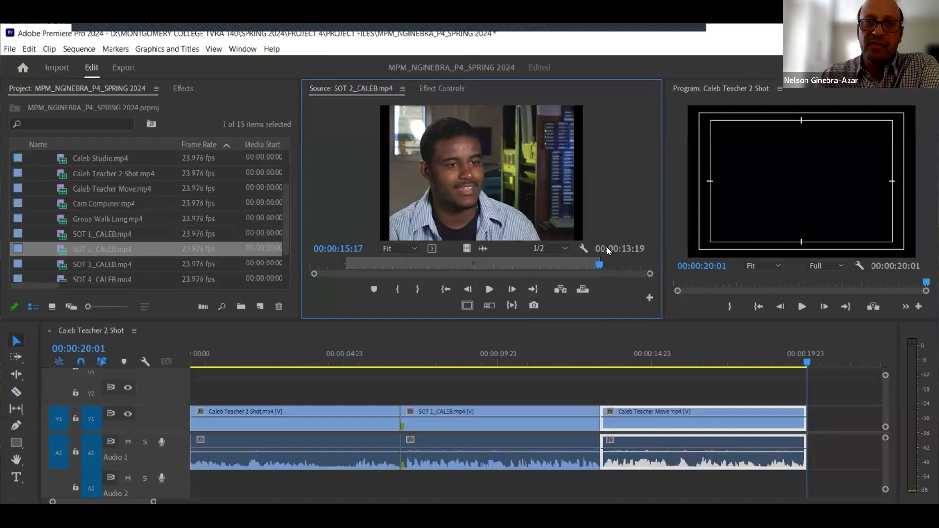
{"action": "left_click", "coordinate": [557, 290]}
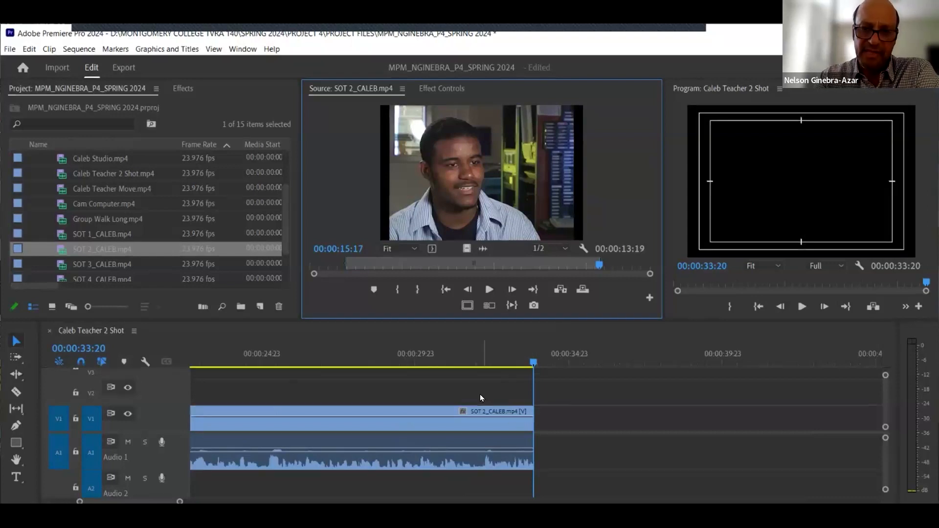
{"action": "key", "text": "backslash"}
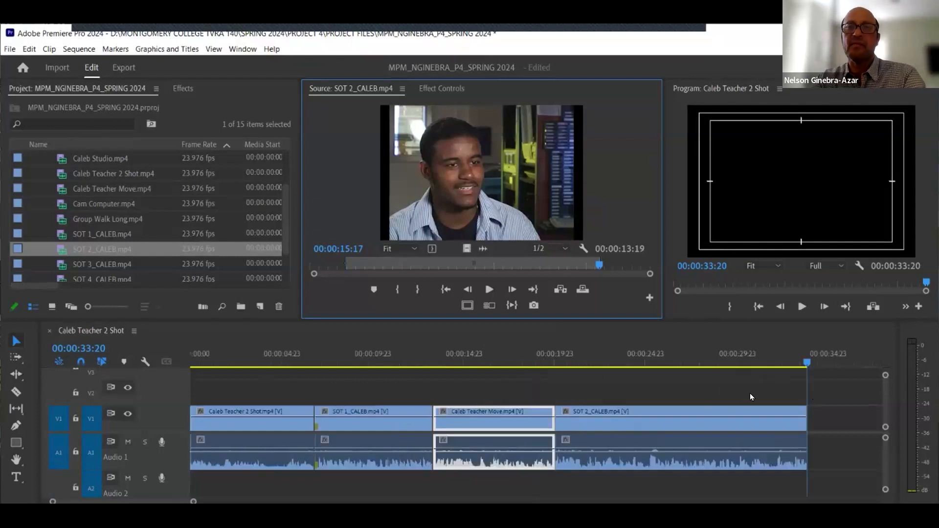
- Save the project and preview the marked SOT 2_CALEB range from In to Out
{"action": "left_click", "coordinate": [839, 425]}
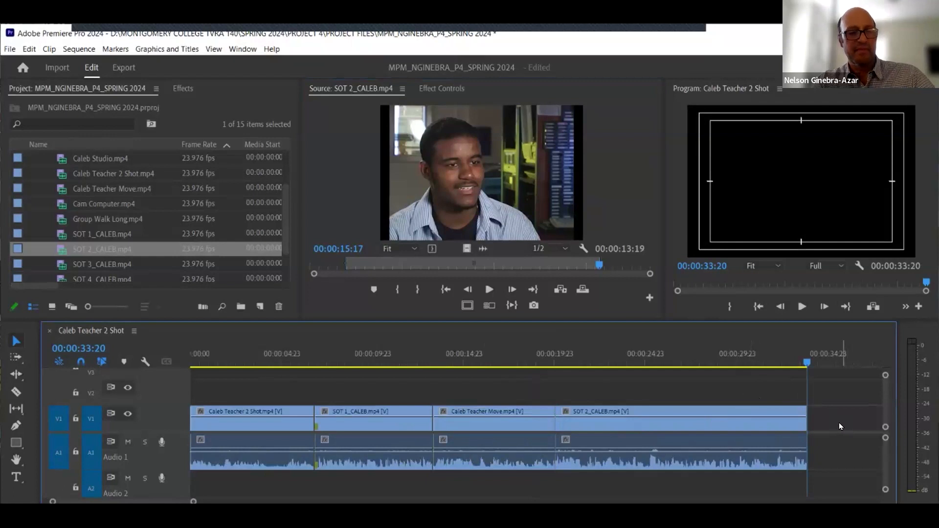
{"action": "key", "text": "ctrl+s"}
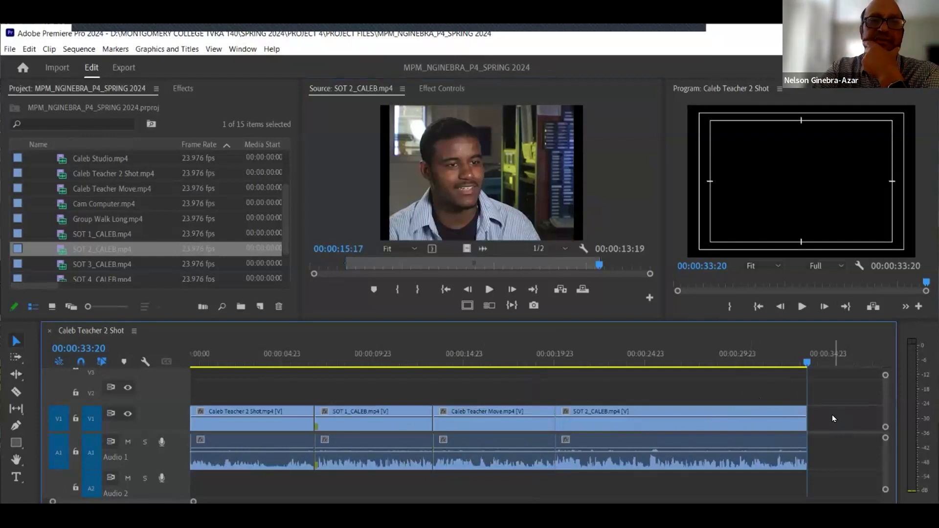
{"action": "left_click", "coordinate": [510, 306]}
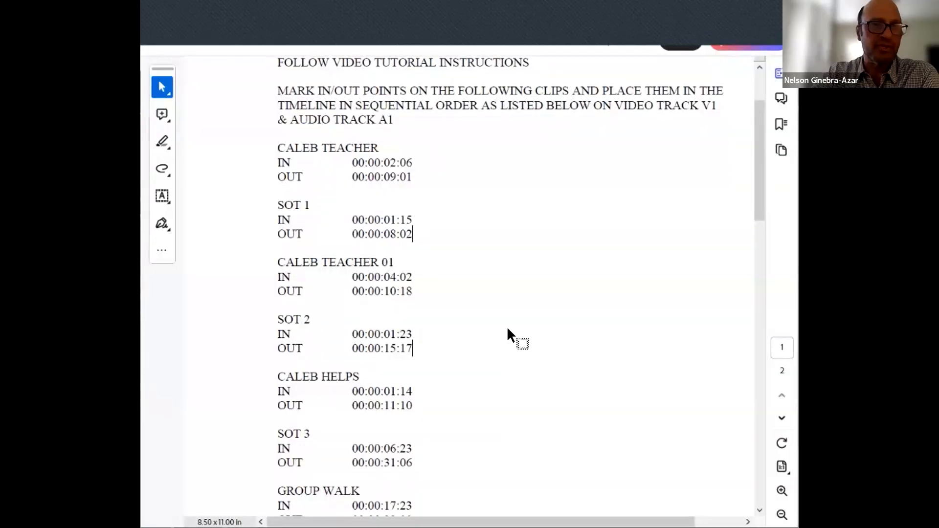
- Check the CALEB HELPS In and Out times in the instruction document
{"action": "scroll", "coordinate": [418, 340], "scroll_direction": "down", "scroll_amount": 1}
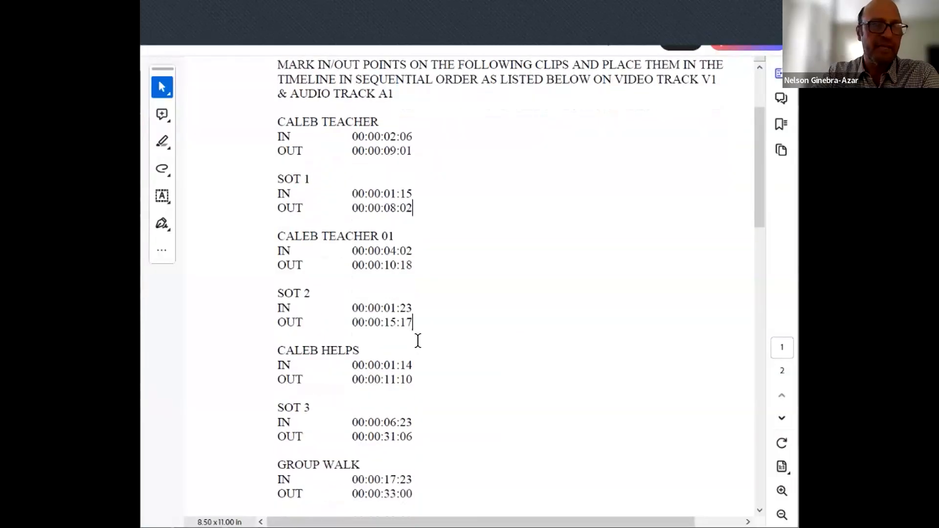
{"action": "left_click_drag", "start_coordinate": [280, 350], "coordinate": [416, 369]}
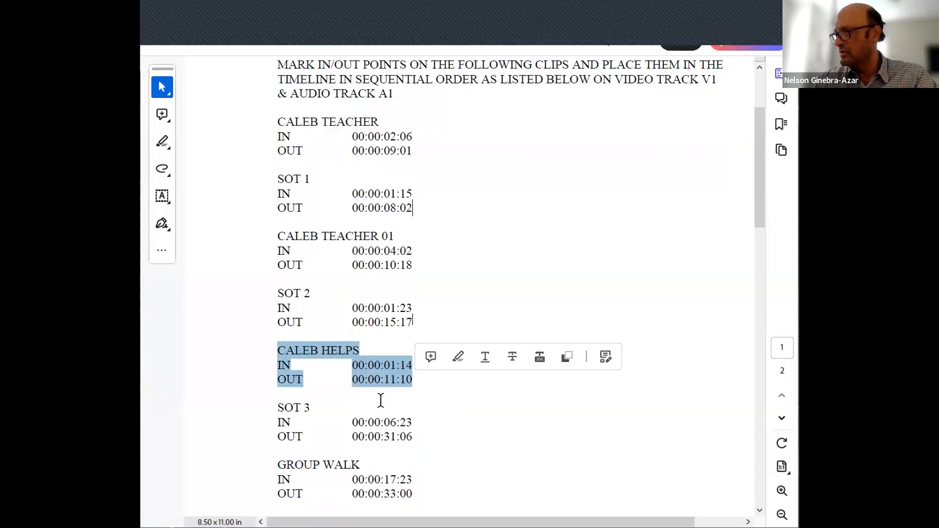
{"action": "left_click", "coordinate": [537, 274]}
{"action": "left_click", "coordinate": [744, 47]}
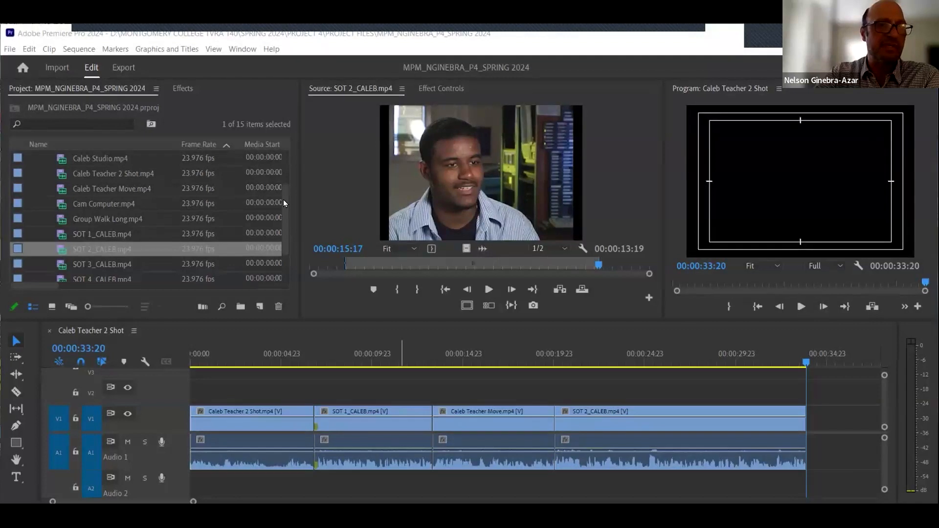
- Open Caleb Helps Girls.mp4 in the Source monitor and scrub through the clip
{"action": "scroll", "coordinate": [286, 181], "scroll_direction": "up", "scroll_amount": 2}
{"action": "left_click", "coordinate": [75, 189]}
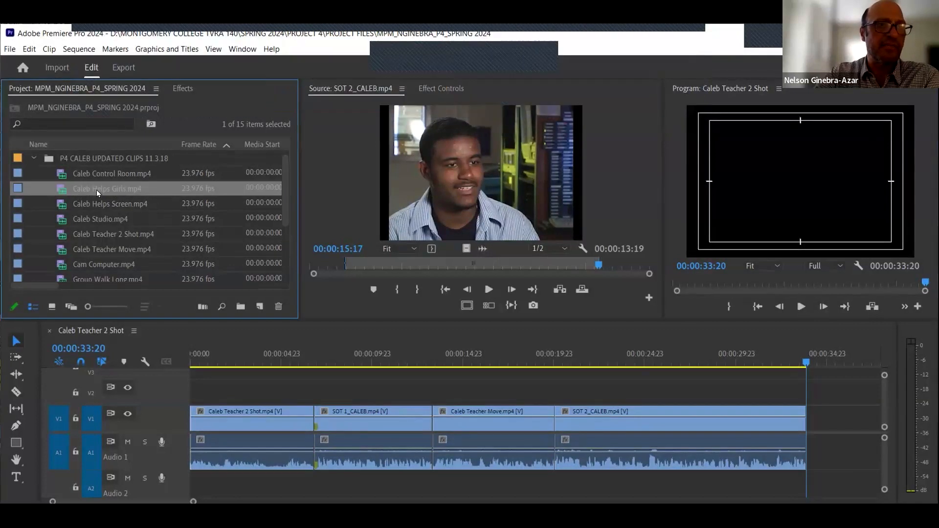
{"action": "double_click", "coordinate": [66, 188]}
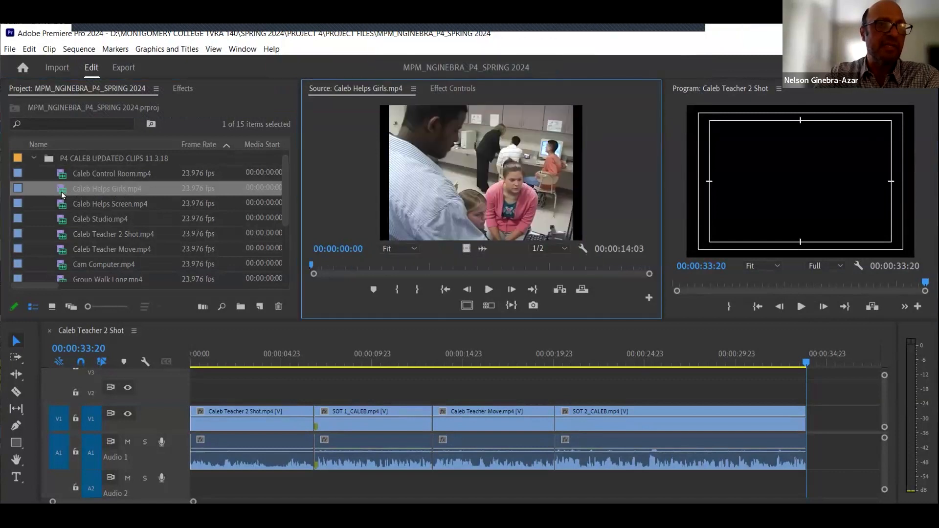
{"action": "left_click_drag", "start_coordinate": [324, 265], "coordinate": [336, 264]}
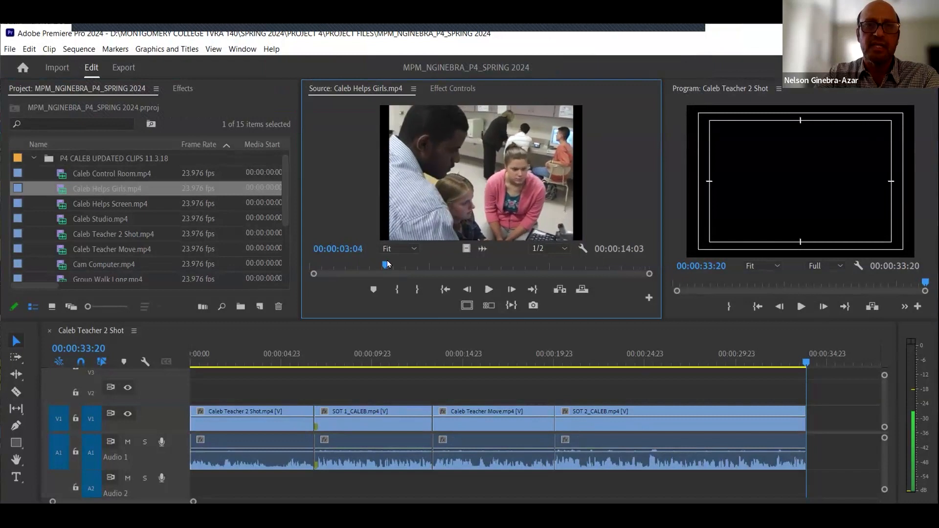
{"action": "left_click_drag", "start_coordinate": [377, 266], "coordinate": [496, 268]}
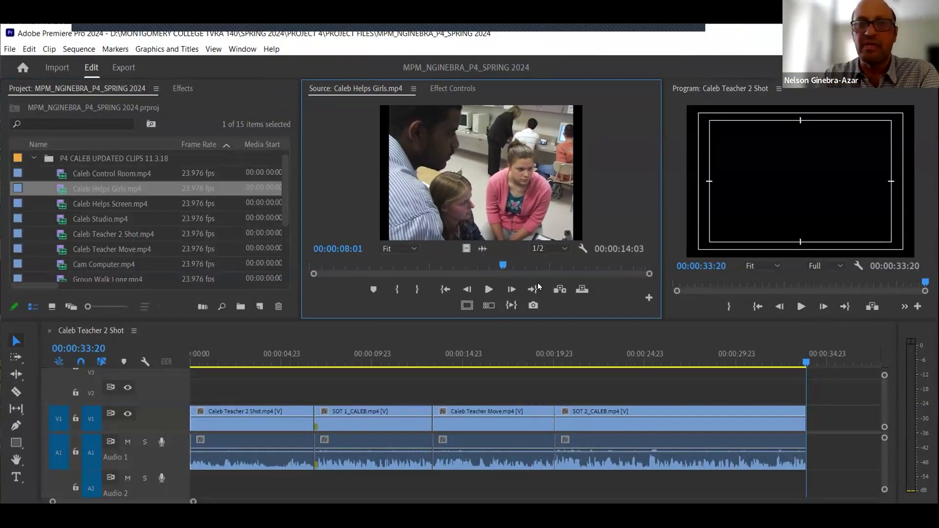
{"action": "left_click_drag", "start_coordinate": [498, 267], "coordinate": [363, 264]}
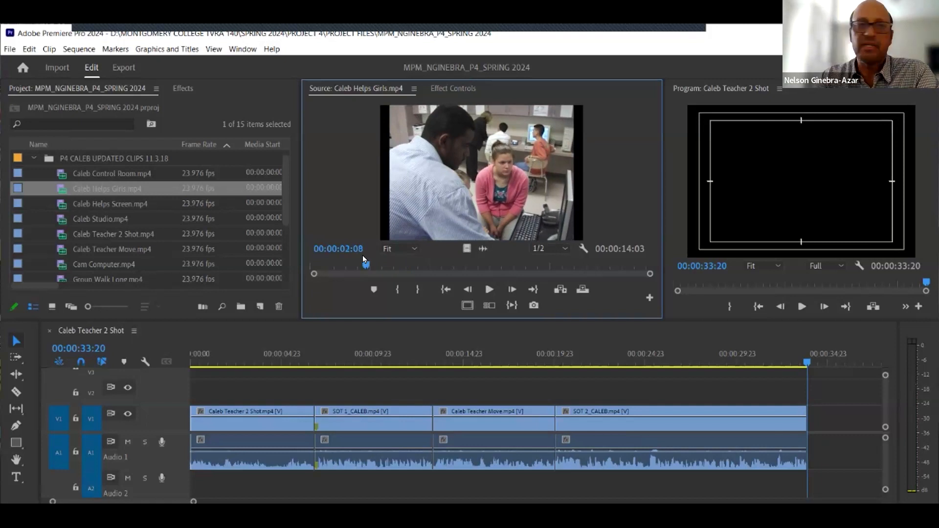
- Mark an In point at 00:00:01:14 on the Caleb Helps Girls clip
{"action": "left_click", "coordinate": [353, 249]}
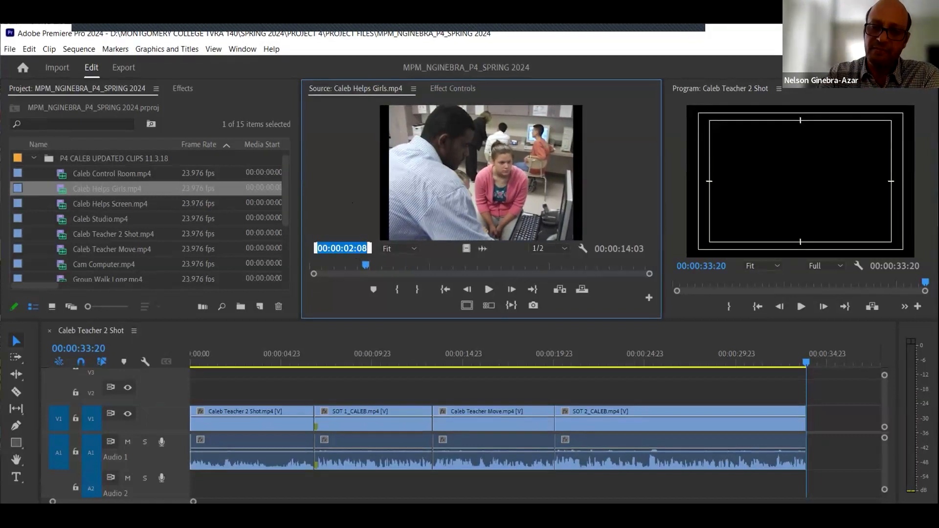
{"action": "type", "text": "114"}
{"action": "key", "text": "Return"}
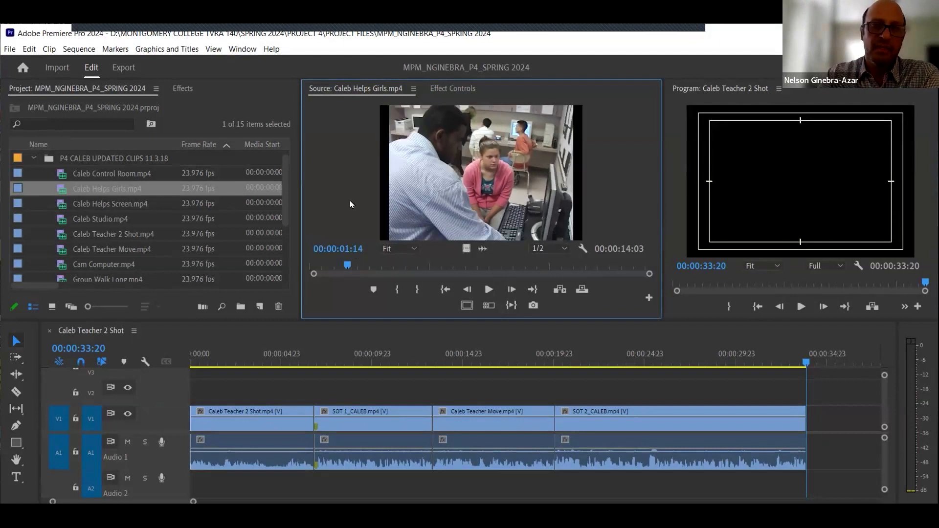
{"action": "left_click", "coordinate": [398, 292]}
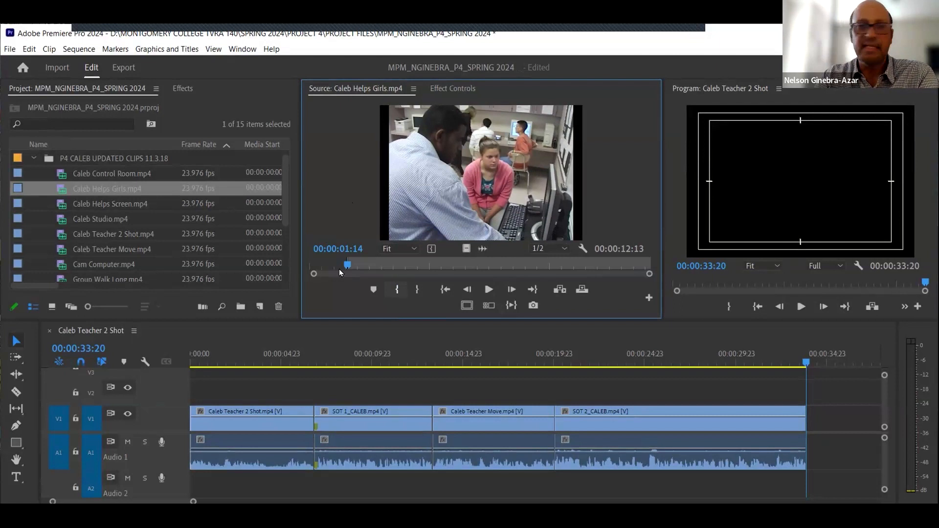
- Mark an Out point at 00:00:11:10 on the Caleb Helps Girls clip and preview the In-to-Out range
{"action": "left_click", "coordinate": [340, 249]}
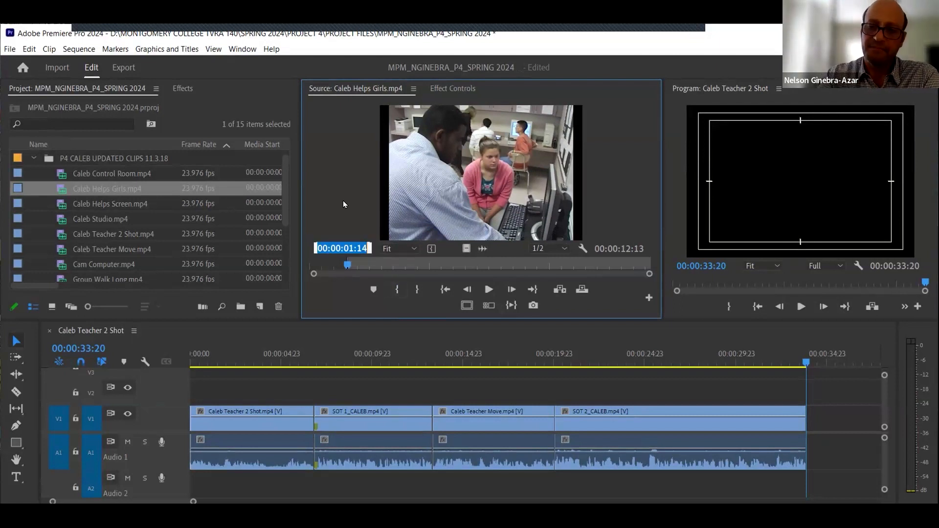
{"action": "type", "text": "1110"}
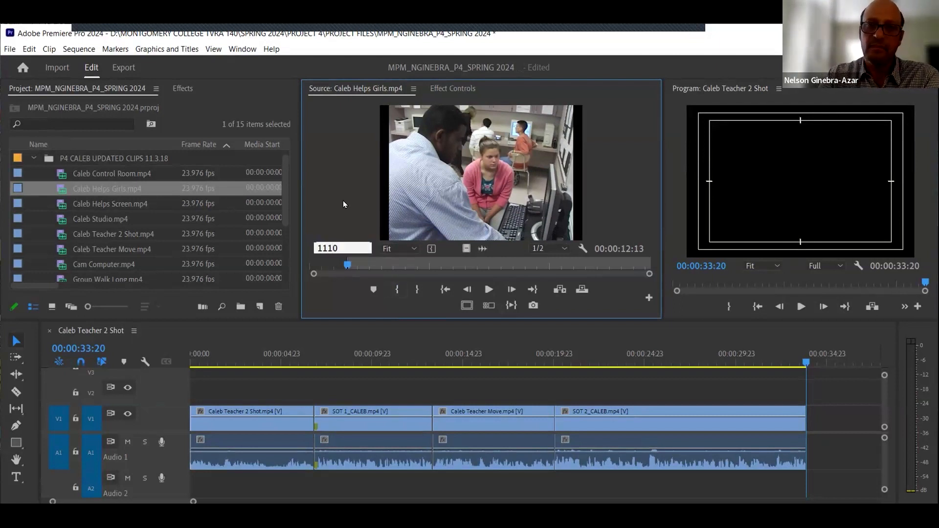
{"action": "key", "text": "Return"}
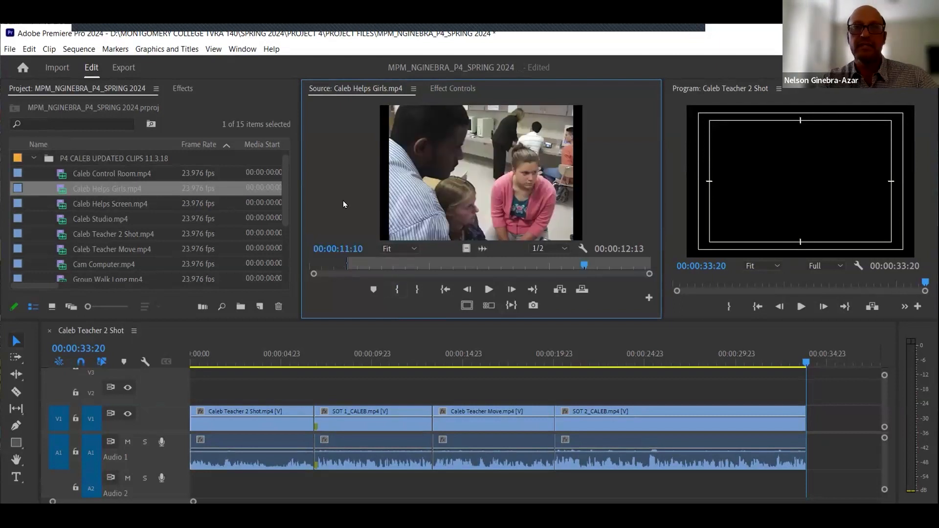
{"action": "left_click", "coordinate": [403, 290]}
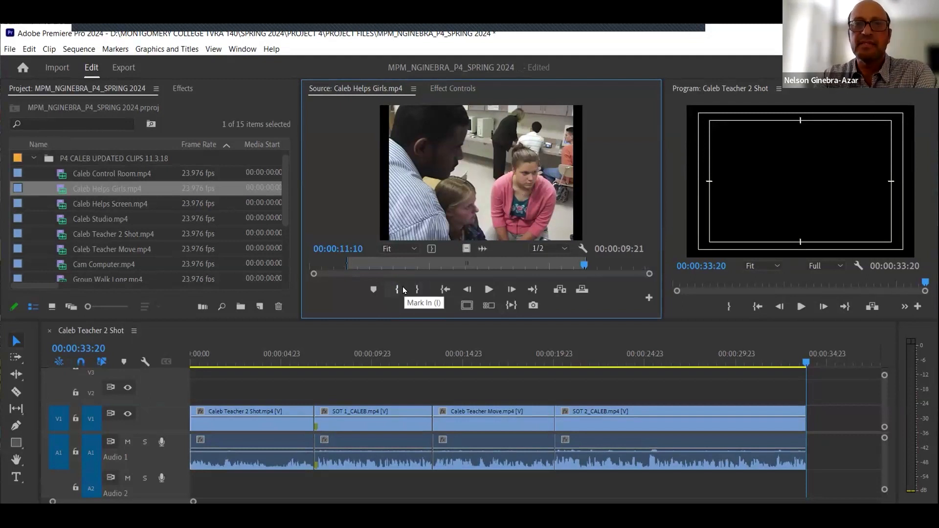
{"action": "left_click", "coordinate": [511, 306]}
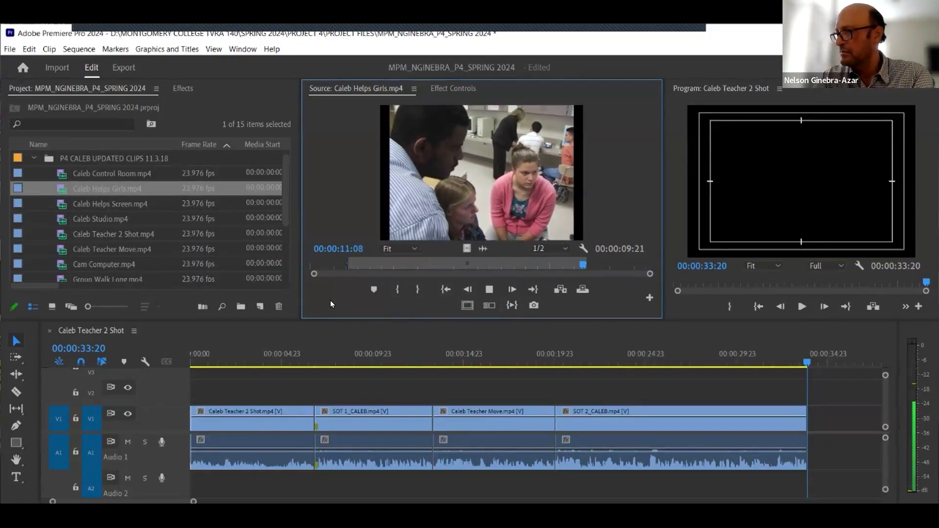
{"action": "key", "text": "space"}
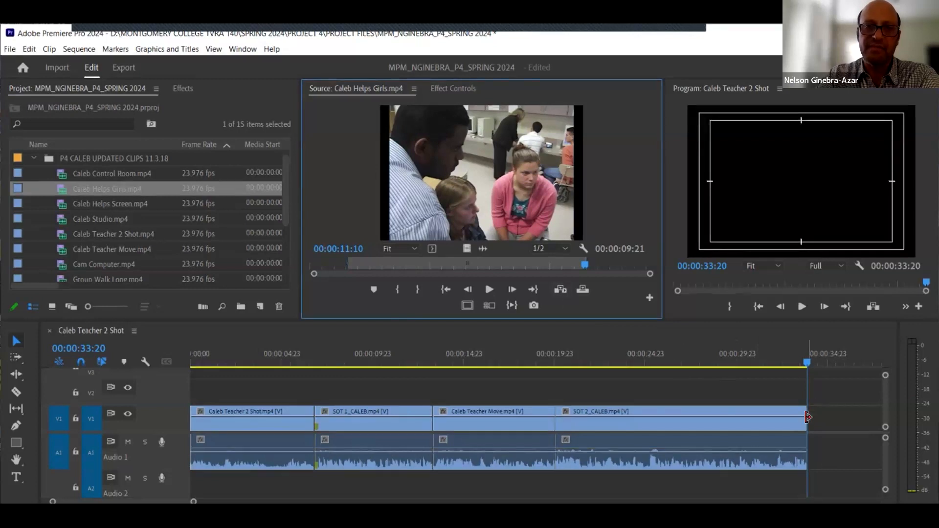
- Insert the marked Caleb Helps Girls range at the end of the sequence, fit the timeline, and save the project
{"action": "left_click", "coordinate": [560, 290]}
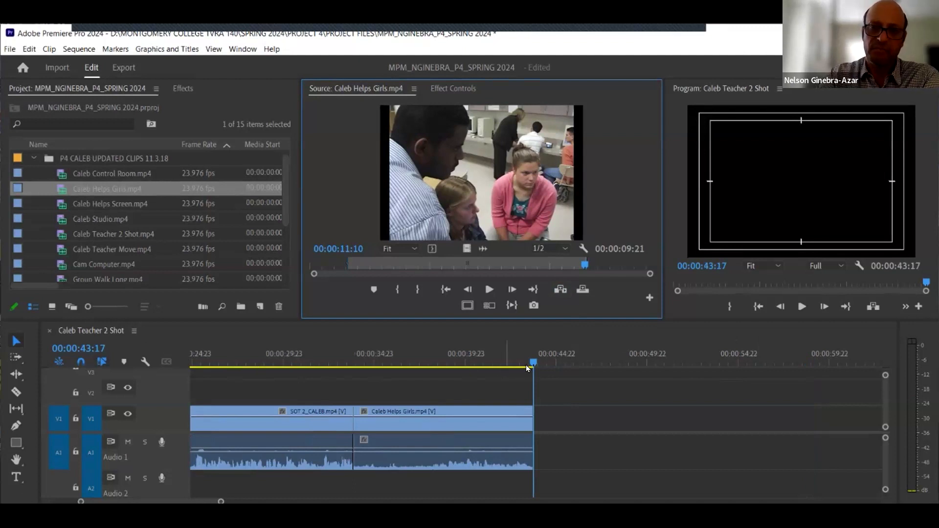
{"action": "left_click", "coordinate": [573, 418]}
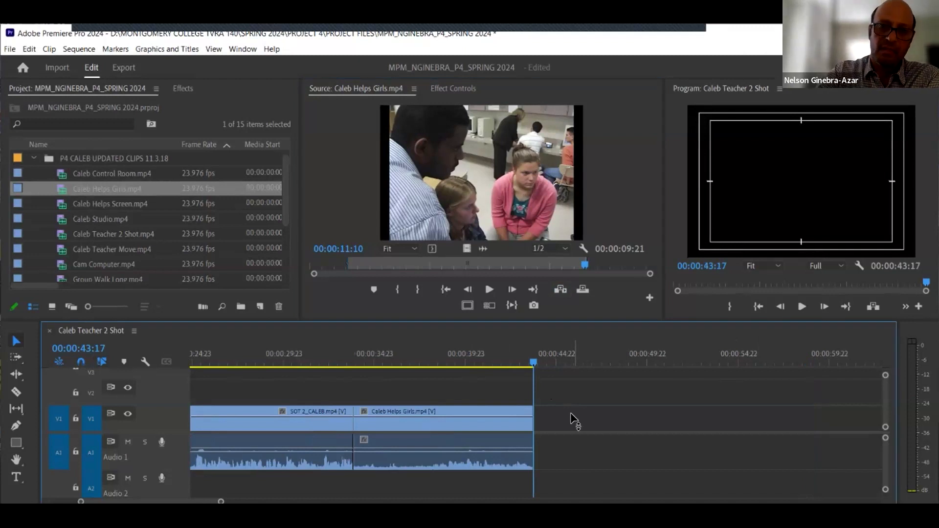
{"action": "key", "text": "backslash"}
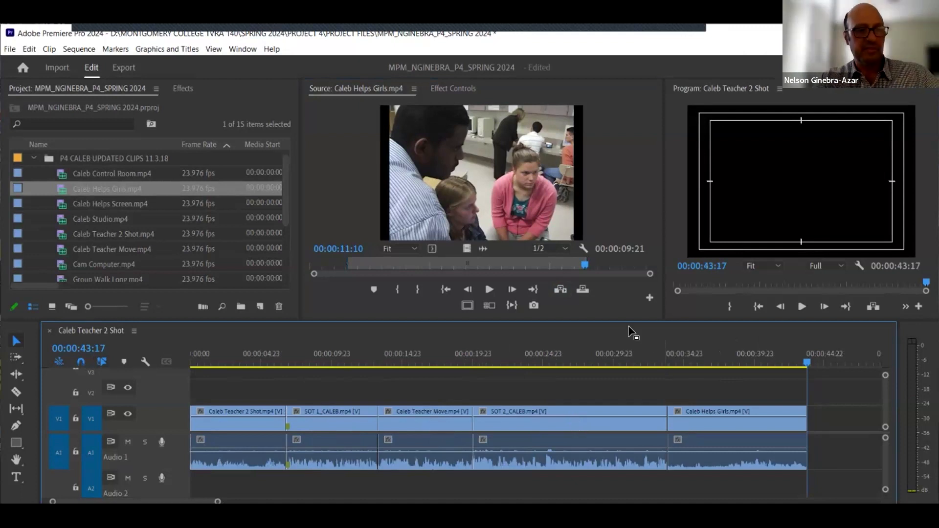
{"action": "key", "text": "ctrl+s"}
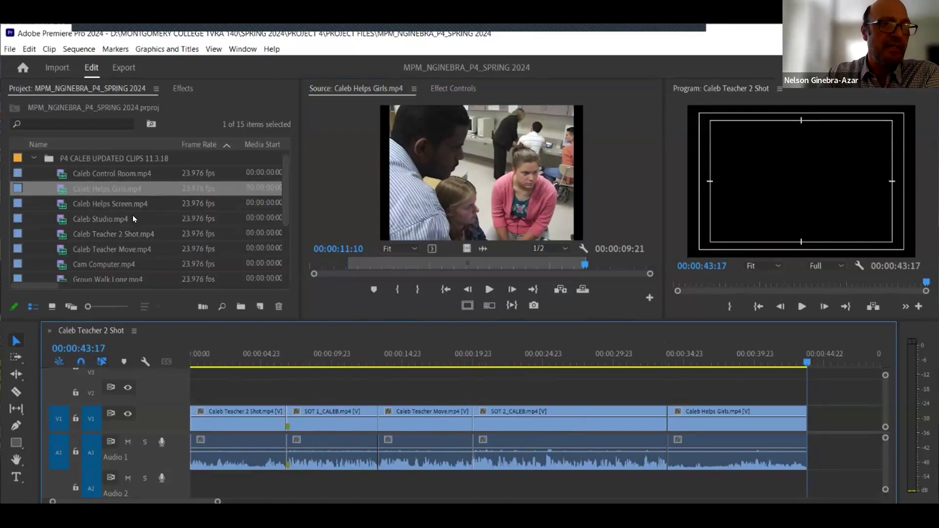
- Open SOT 3_CALEB.mp4 in the Source monitor
{"action": "scroll", "coordinate": [130, 251], "scroll_direction": "down", "scroll_amount": 3}
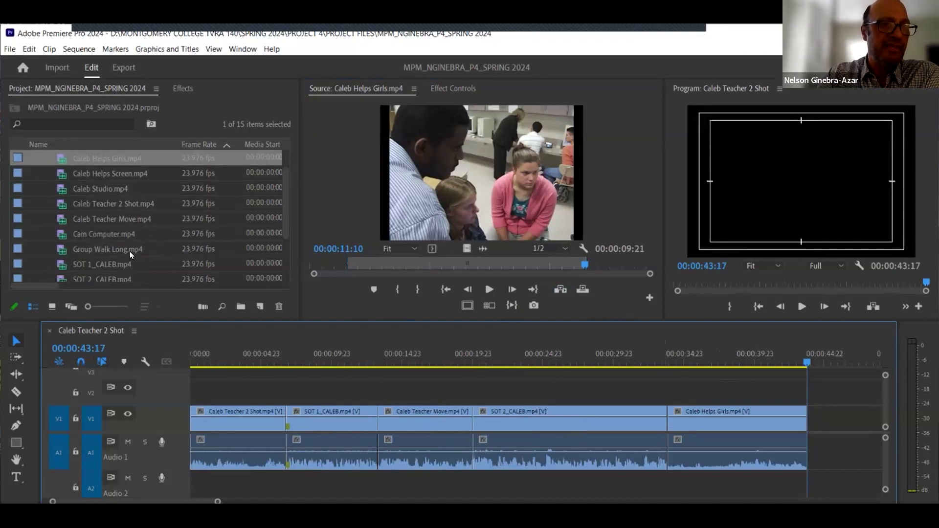
{"action": "left_click", "coordinate": [98, 264]}
{"action": "scroll", "coordinate": [98, 253], "scroll_direction": "down", "scroll_amount": 1}
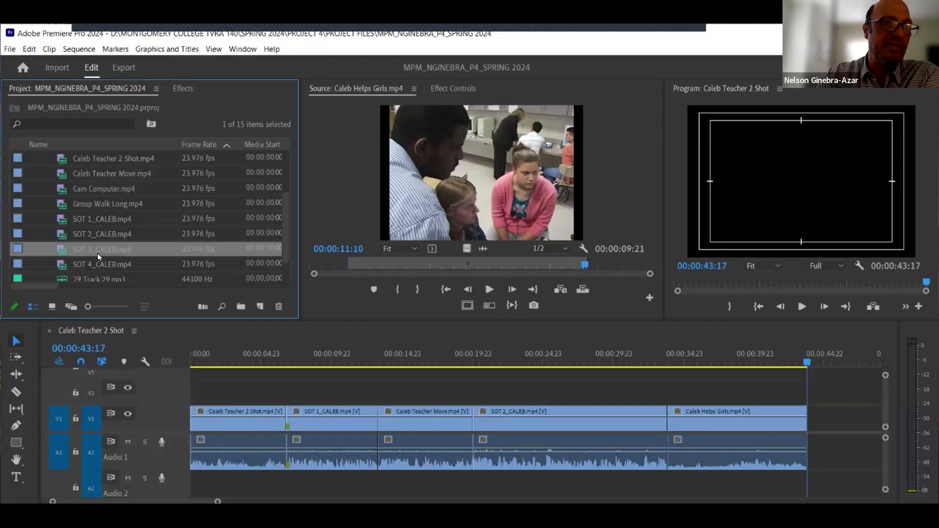
{"action": "double_click", "coordinate": [62, 254]}
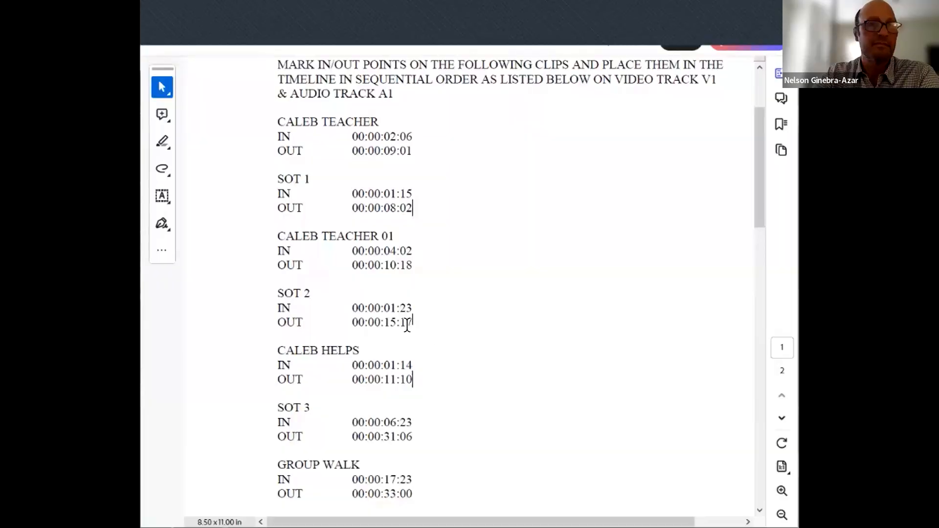
- Check the SOT 3 In and Out times in the instruction document
{"action": "scroll", "coordinate": [424, 325], "scroll_direction": "down", "scroll_amount": 2}
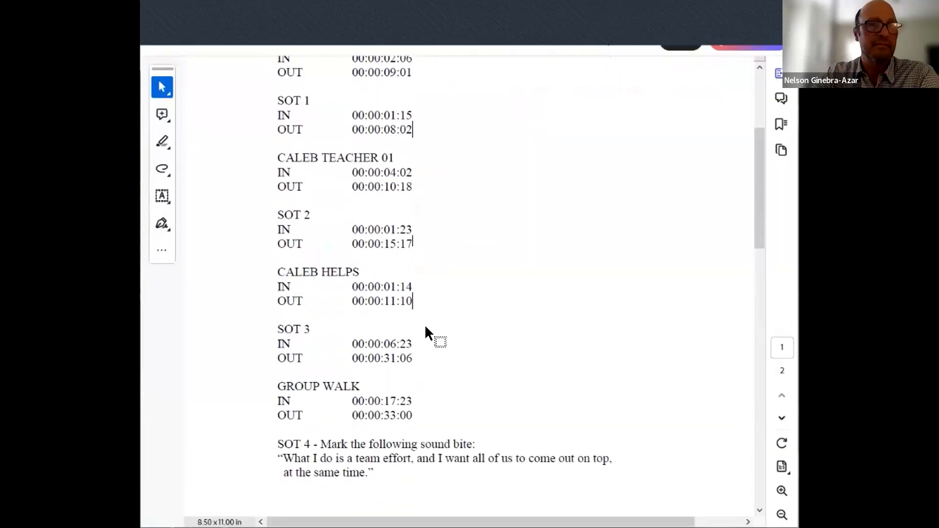
{"action": "mouse_move", "coordinate": [348, 342]}
{"action": "left_mouse_down"}
{"action": "mouse_move", "coordinate": [421, 351]}
{"action": "mouse_move", "coordinate": [421, 359]}
{"action": "left_mouse_up"}
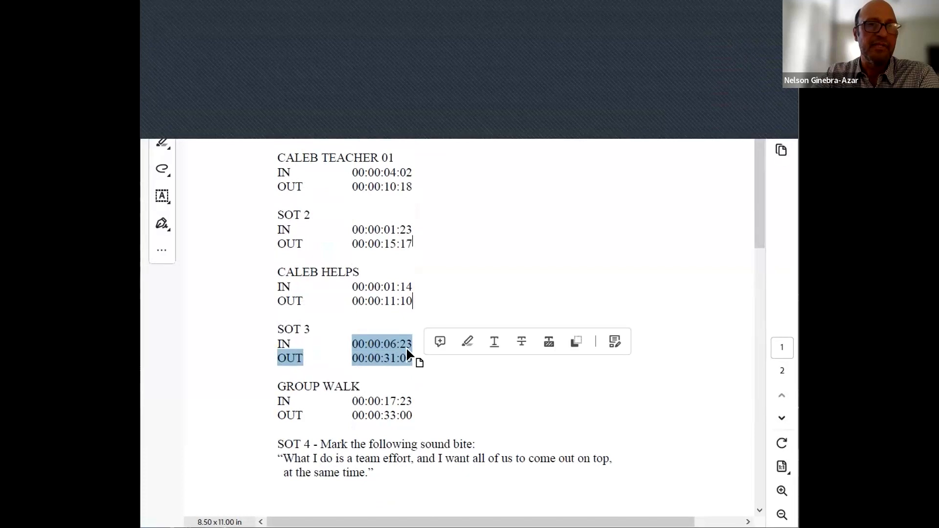
{"action": "left_click", "coordinate": [407, 350]}
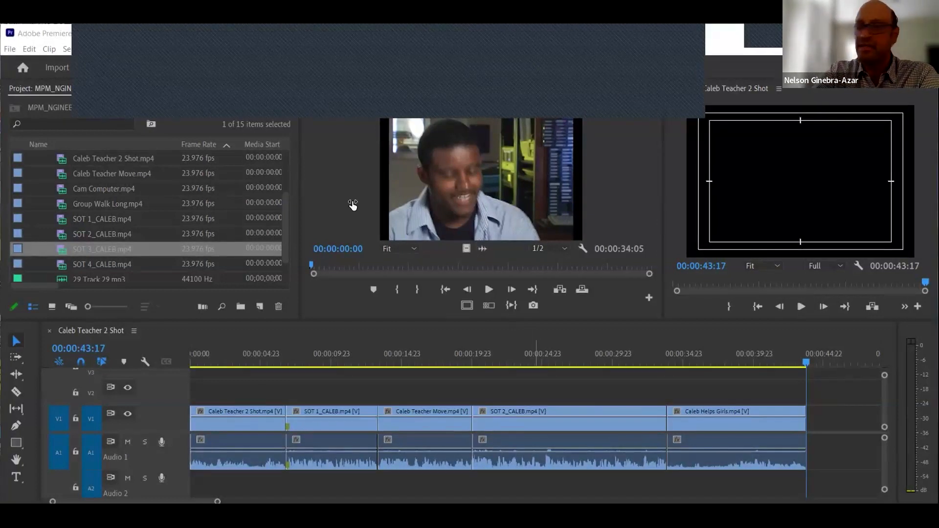
- Mark an In point at 00:00:06:23 on the SOT 3_CALEB clip
{"action": "left_click", "coordinate": [348, 248]}
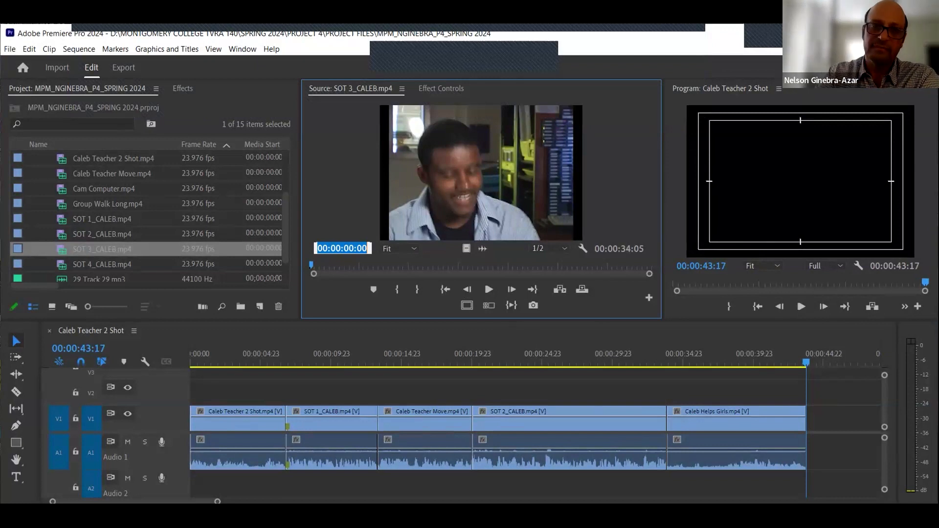
{"action": "type", "text": "623"}
{"action": "key", "text": "Return"}
{"action": "left_click", "coordinate": [398, 289]}
- Mark an Out point at 00:00:31:06 on the SOT 3_CALEB clip
{"action": "left_click", "coordinate": [346, 249]}
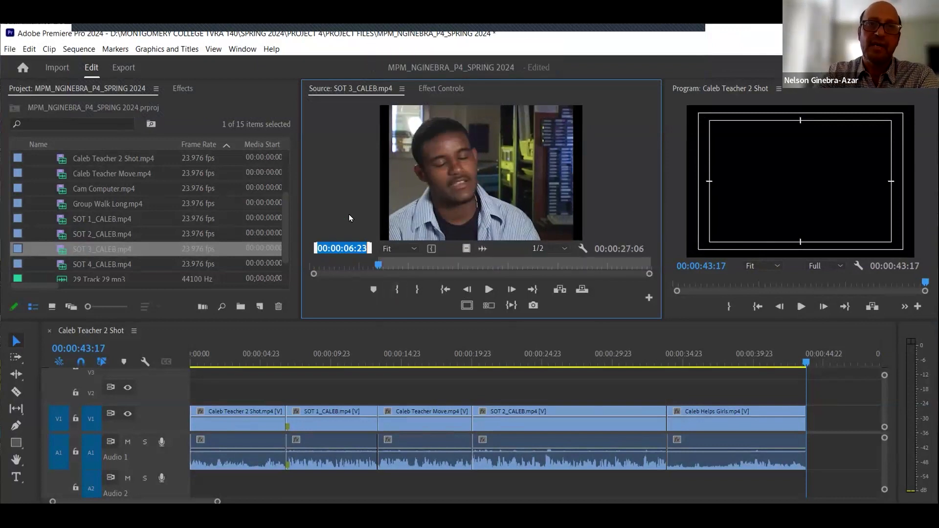
{"action": "type", "text": "3106"}
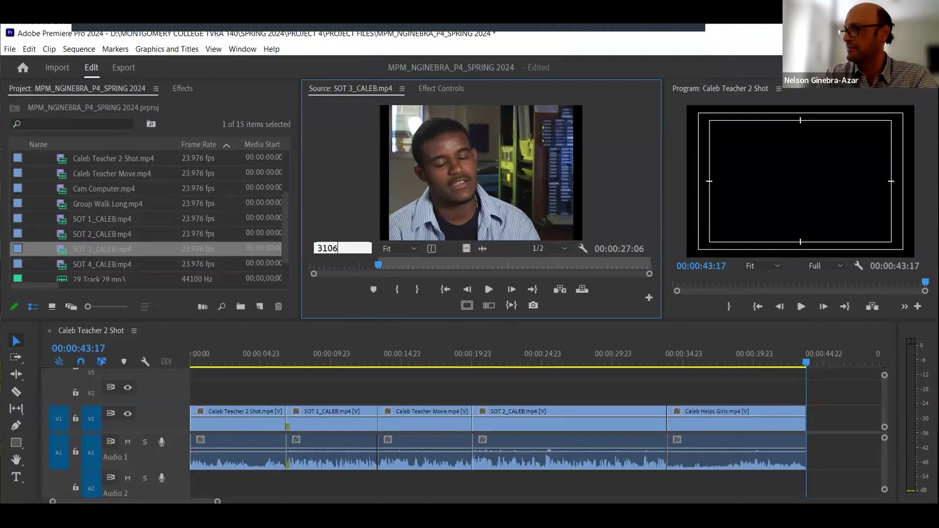
{"action": "key", "text": "Return"}
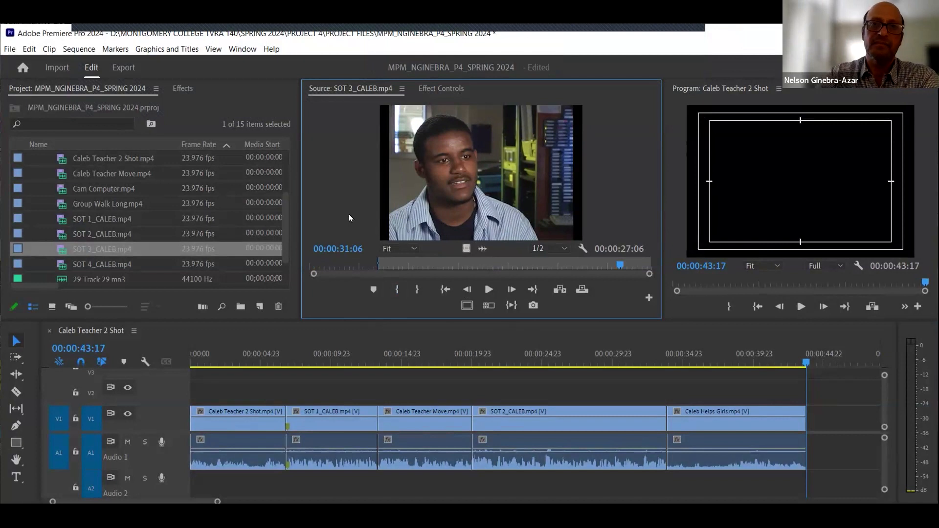
{"action": "left_click", "coordinate": [413, 288]}
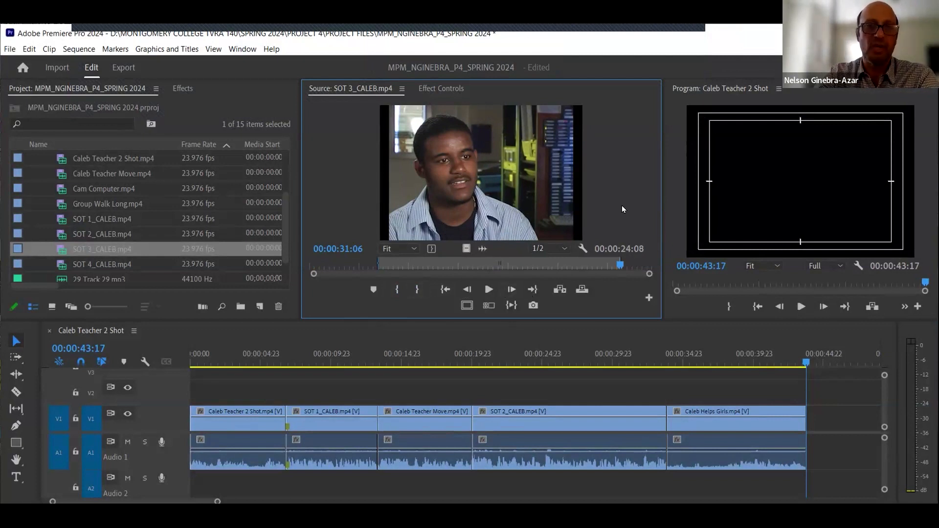
- Play and scrub through the marked In-to-Out range of SOT 3_CALEB, jumping between its In and Out points to review it
{"action": "left_click", "coordinate": [510, 305]}
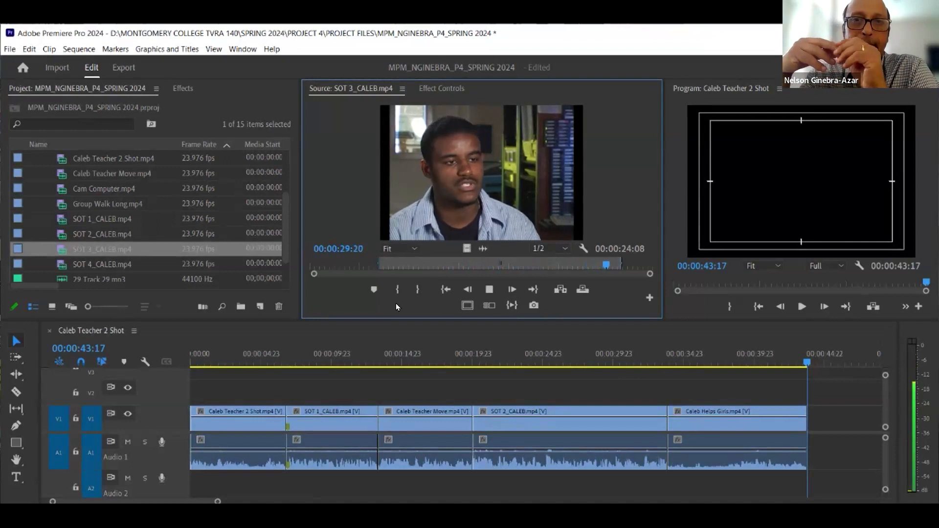
{"action": "key", "text": "space"}
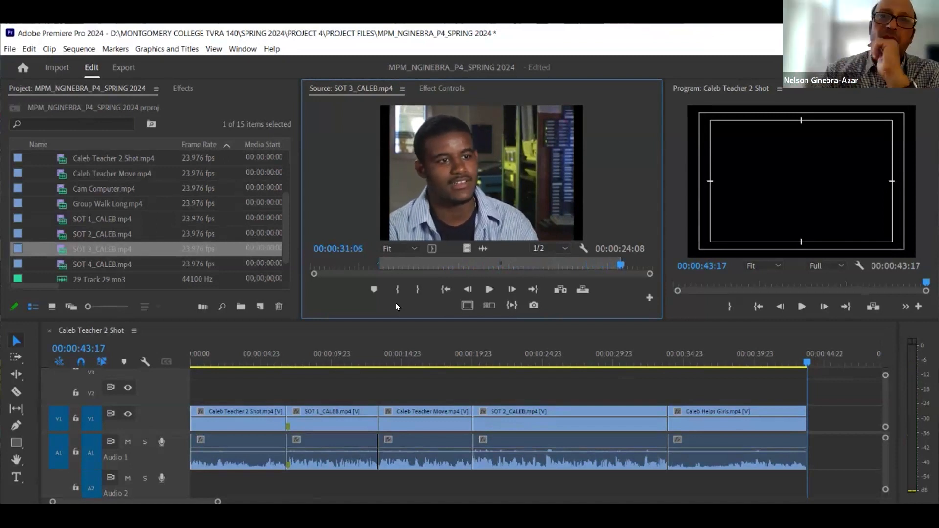
{"action": "left_click", "coordinate": [568, 266]}
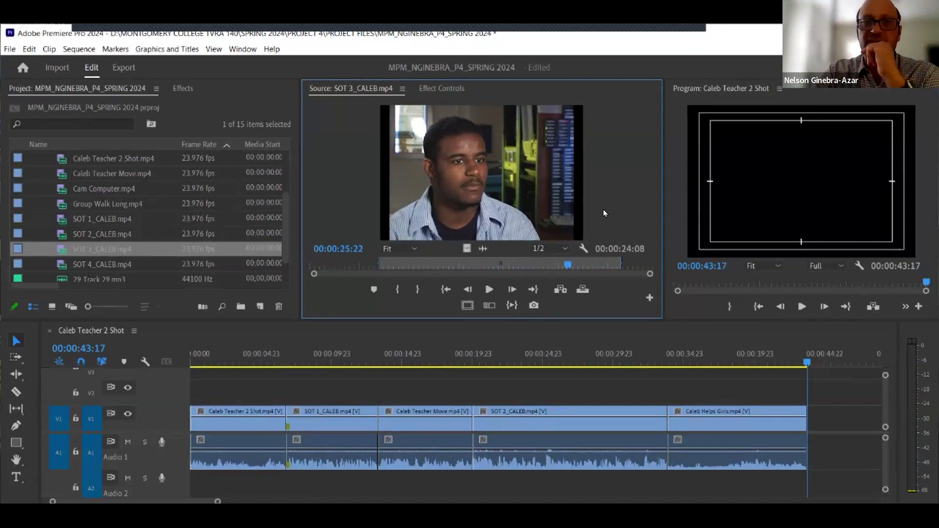
{"action": "left_click", "coordinate": [496, 264]}
{"action": "left_click", "coordinate": [444, 264]}
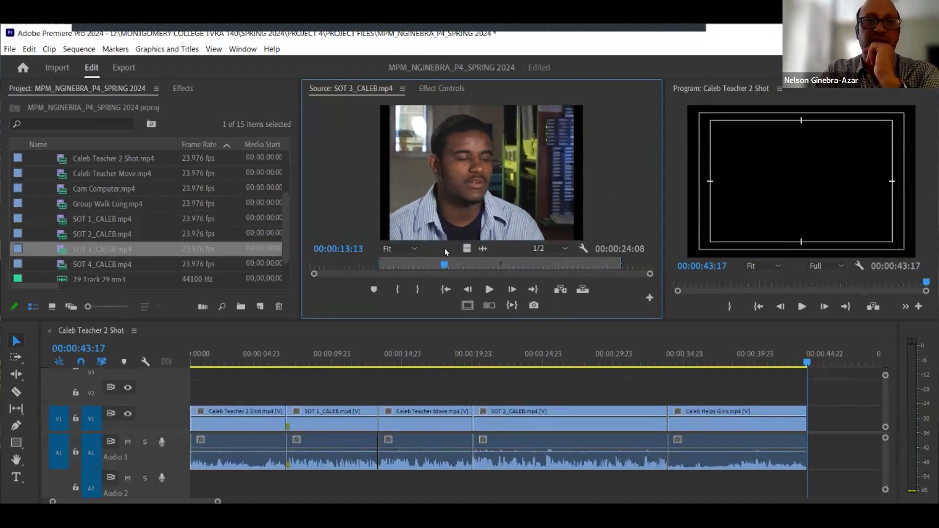
{"action": "left_click", "coordinate": [444, 290]}
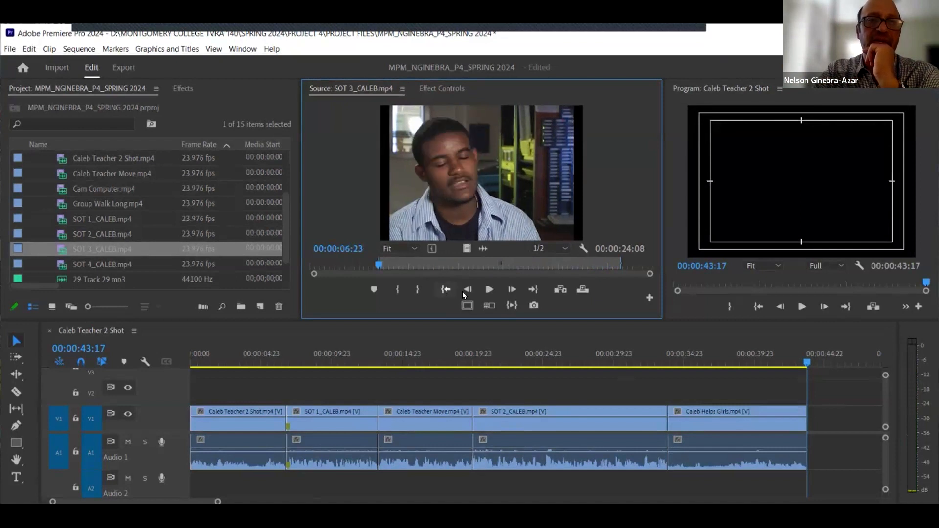
{"action": "left_click", "coordinate": [532, 290]}
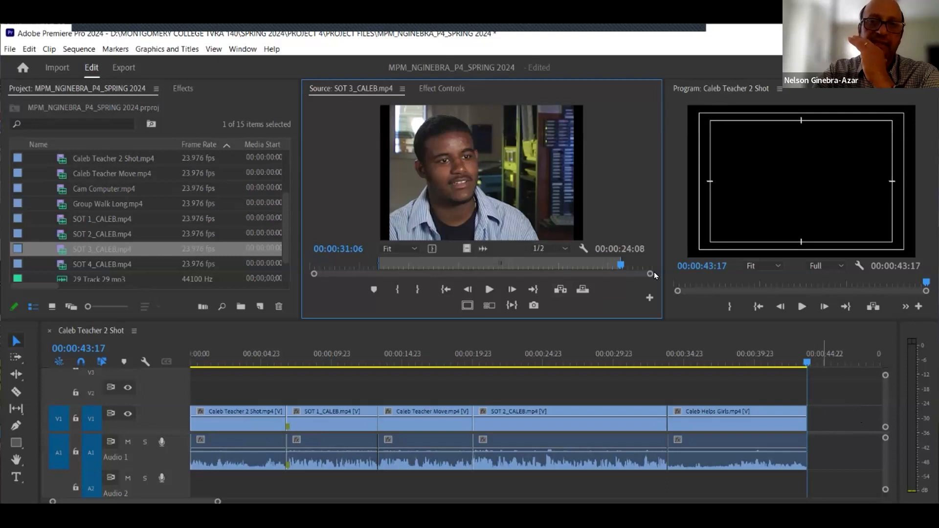
- Insert the marked SOT 3_CALEB clip at the end of the Caleb Teacher 2 Shot sequence on V1 and A1, then save the project
{"action": "left_click", "coordinate": [559, 289]}
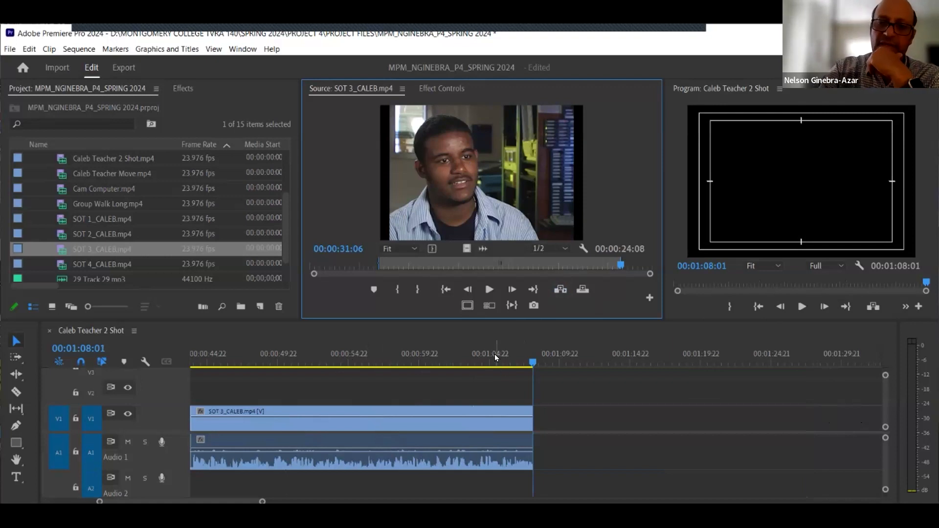
{"action": "key", "text": "backslash"}
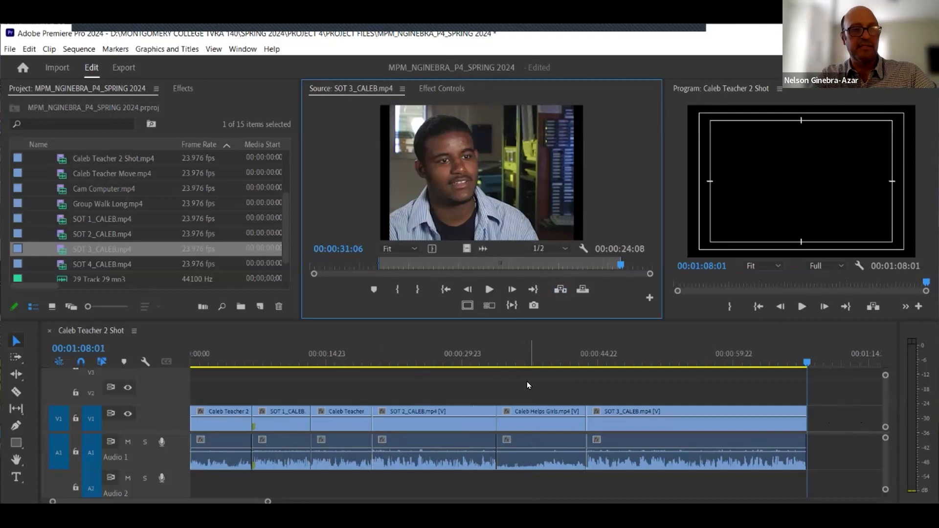
{"action": "key", "text": "ctrl+s"}
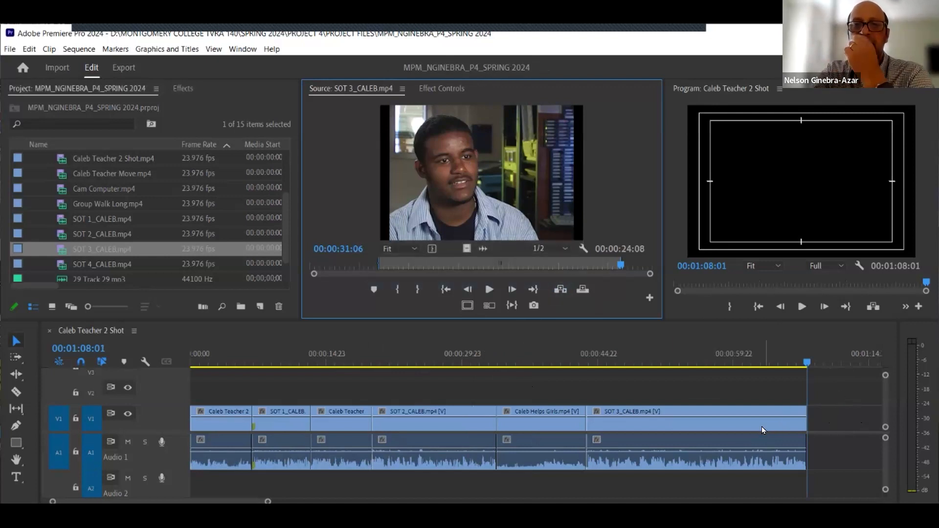
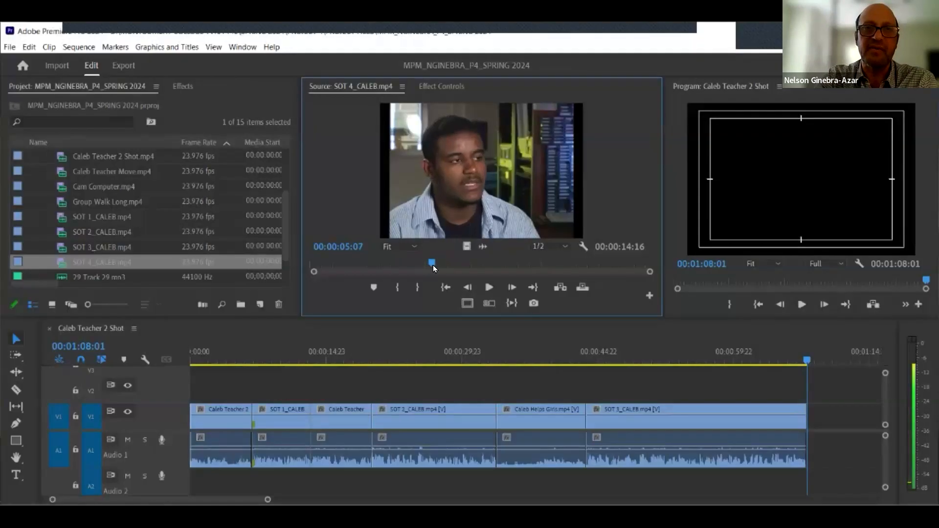
- Scrub and step frame by frame through SOT 4_CALEB in the Source Monitor to find where its In point should go
{"action": "left_click_drag", "start_coordinate": [427, 268], "coordinate": [422, 268]}
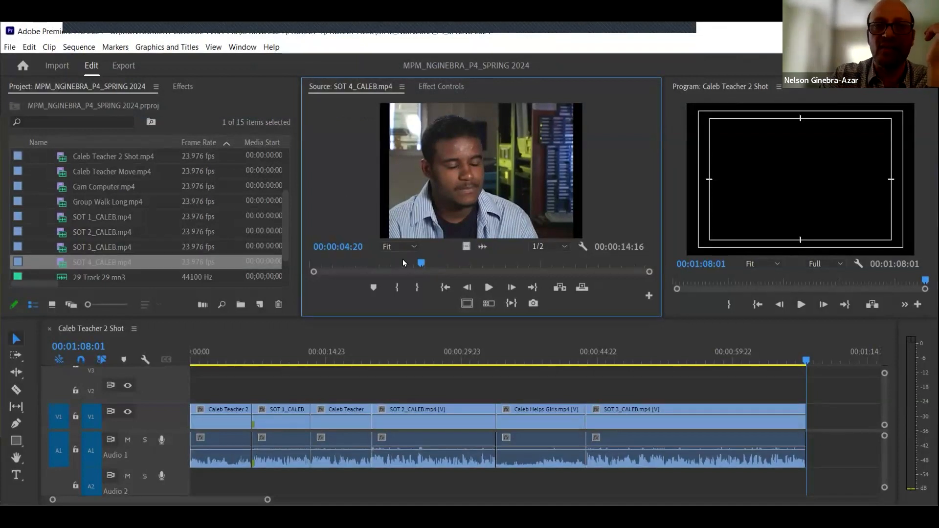
{"action": "left_click_drag", "start_coordinate": [421, 263], "coordinate": [407, 268]}
{"action": "key", "text": "space"}
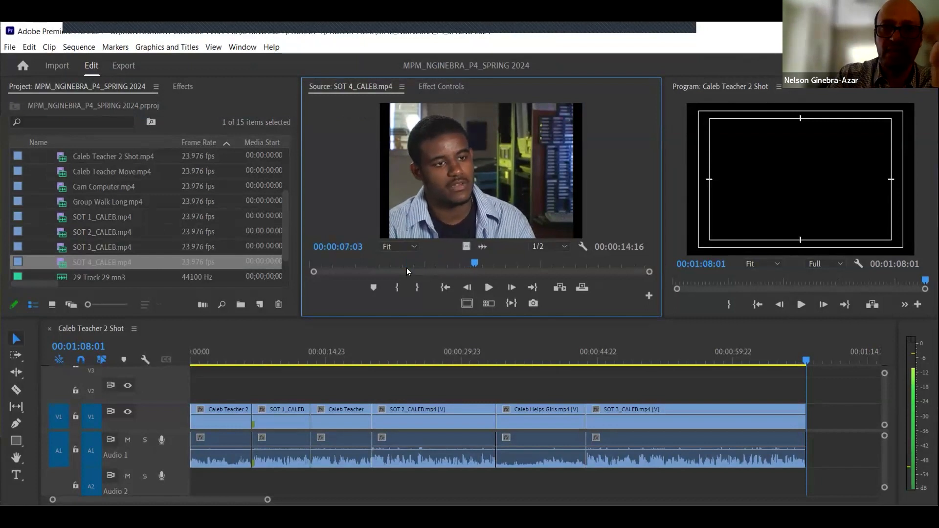
{"action": "key", "text": "space"}
{"action": "key", "text": "Left"}
{"action": "key", "text": "Left"}
{"action": "key", "text": "Left"}
{"action": "key", "text": "Left"}
{"action": "key", "text": "Left"}
{"action": "key", "text": "Left"}
{"action": "key", "text": "Left"}
{"action": "key", "text": "Left"}
{"action": "key", "text": "Left"}
{"action": "key", "text": "Left"}
{"action": "key", "text": "Left"}
{"action": "key", "text": "Left"}
{"action": "key", "text": "Left"}
{"action": "key", "text": "Left"}
{"action": "key", "text": "Left"}
{"action": "key", "text": "Left"}
{"action": "key", "text": "Left"}
{"action": "key", "text": "Left"}
{"action": "key", "text": "Left"}
{"action": "key", "text": "Left"}
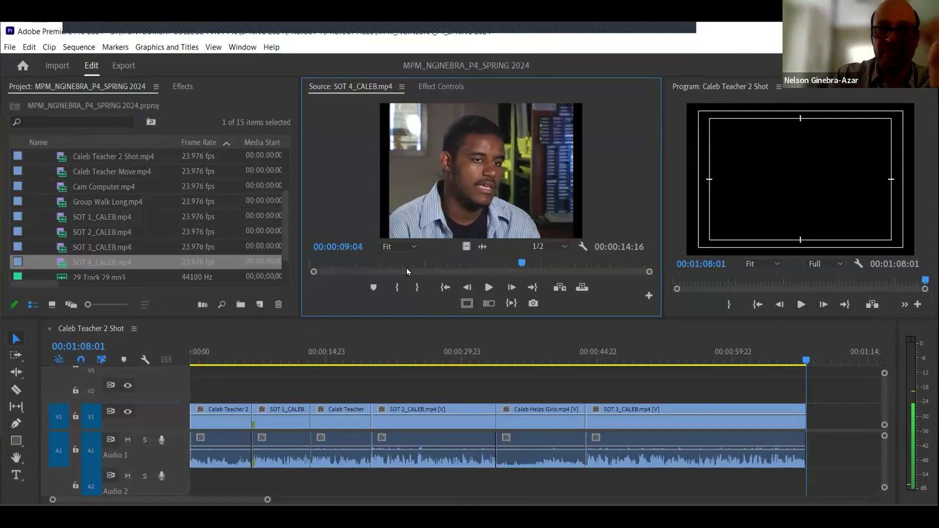
{"action": "key", "text": "j"}
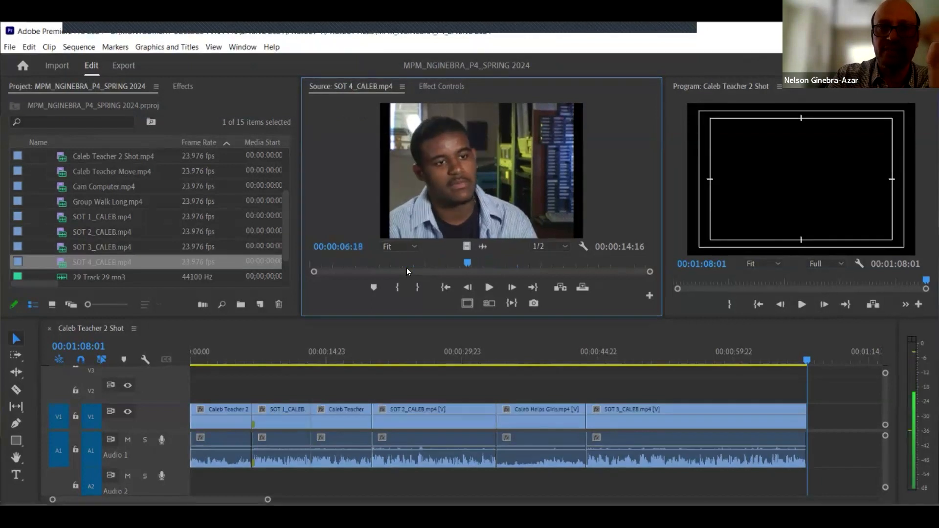
{"action": "key", "text": "Right"}
{"action": "key", "text": "Right"}
{"action": "key", "text": "Right"}
{"action": "key", "text": "Right"}
{"action": "key", "text": "Right"}
{"action": "key", "text": "Right"}
{"action": "key", "text": "Right"}
{"action": "key", "text": "Right"}
{"action": "key", "text": "Right"}
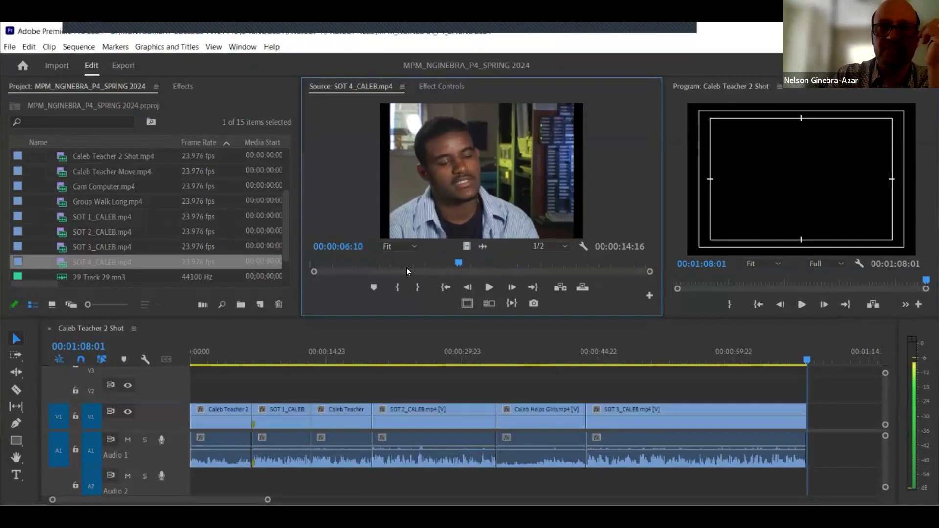
{"action": "key", "text": "Right"}
{"action": "key", "text": "Right"}
{"action": "key", "text": "Right"}
{"action": "key", "text": "Right"}
{"action": "key", "text": "Right"}
{"action": "key", "text": "Right"}
{"action": "key", "text": "Right"}
{"action": "key", "text": "Right"}
{"action": "key", "text": "Right"}
{"action": "key", "text": "Right"}
{"action": "key", "text": "Right"}
{"action": "key", "text": "Right"}
{"action": "key", "text": "Right"}
{"action": "key", "text": "Right"}
{"action": "key", "text": "Right"}
{"action": "key", "text": "Right"}
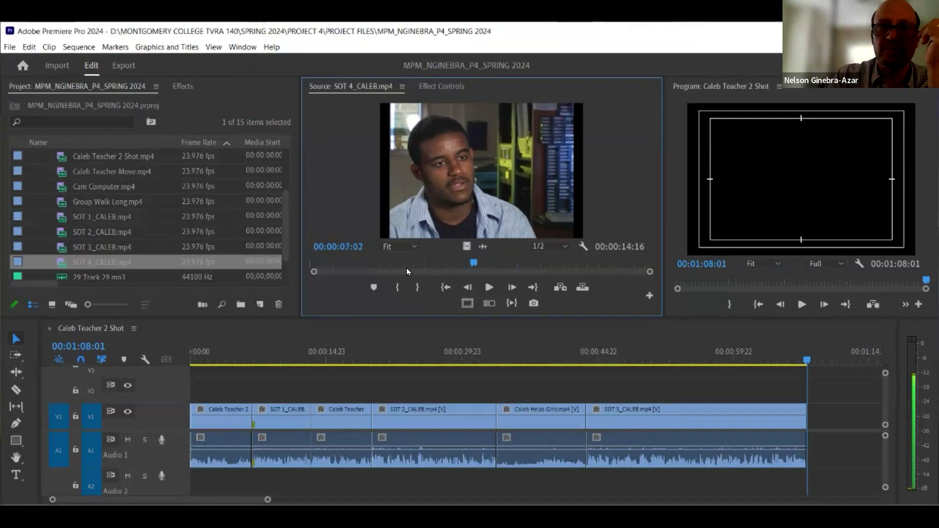
{"action": "key", "text": "Right"}
{"action": "key", "text": "Right"}
{"action": "key", "text": "Right"}
{"action": "key", "text": "Right"}
{"action": "key", "text": "Right"}
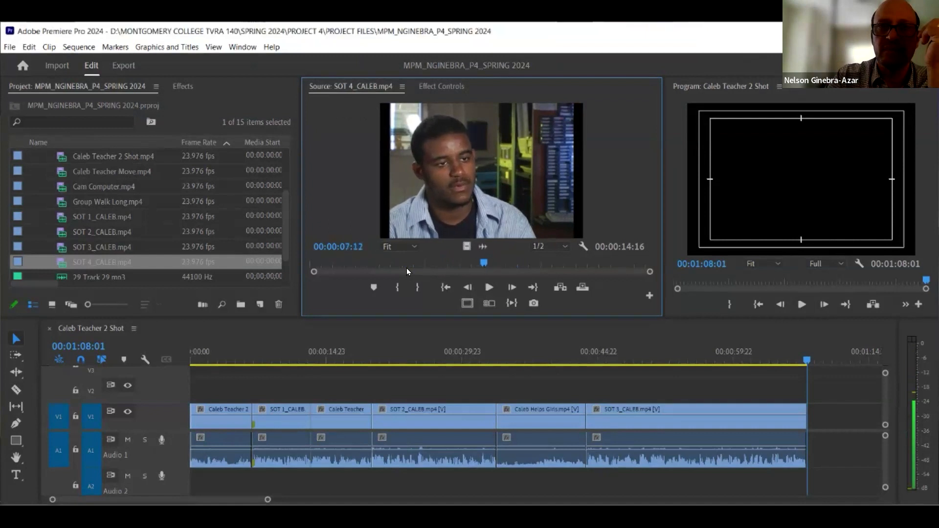
{"action": "key", "text": "Left"}
{"action": "key", "text": "Left"}
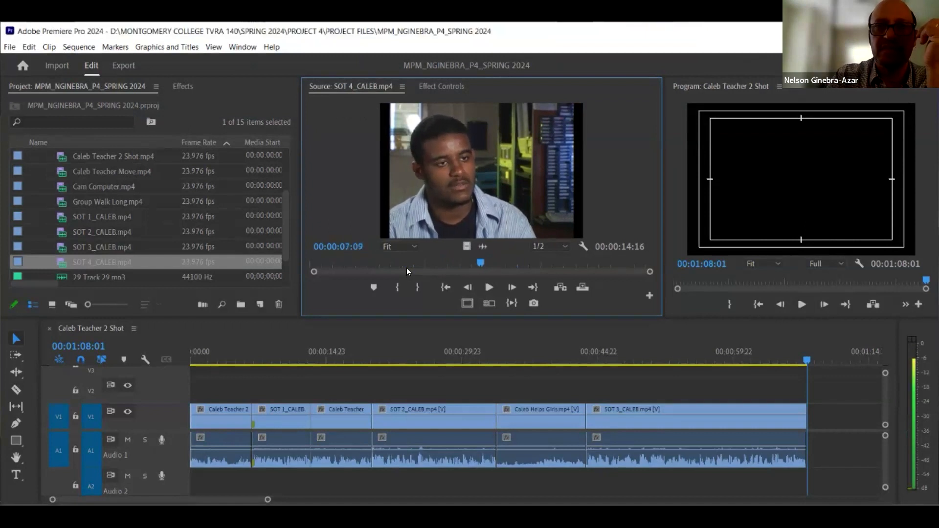
{"action": "key", "text": "Right"}
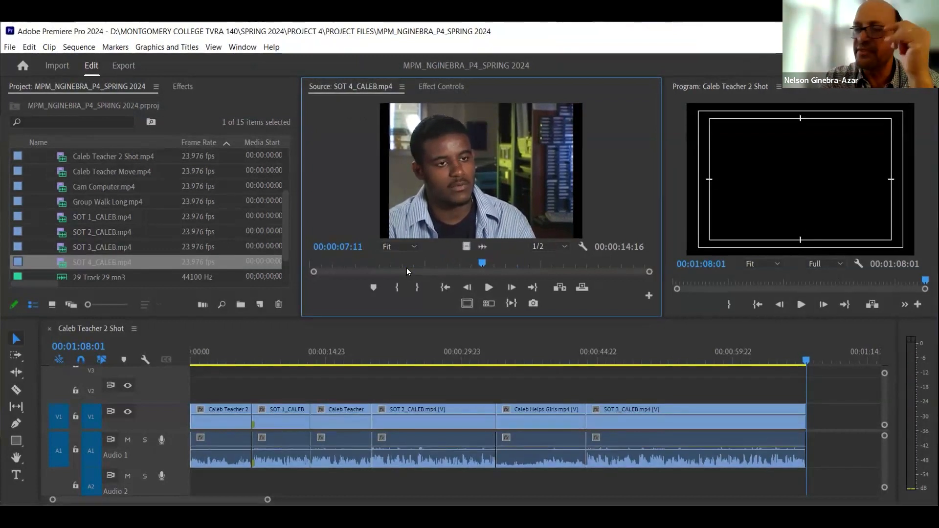
{"action": "key", "text": "Right"}
{"action": "key", "text": "Right"}
{"action": "key", "text": "Right"}
{"action": "key", "text": "Right"}
{"action": "key", "text": "Left"}
{"action": "key", "text": "Left"}
{"action": "key", "text": "Left"}
{"action": "key", "text": "Left"}
{"action": "key", "text": "Left"}
{"action": "key", "text": "Left"}
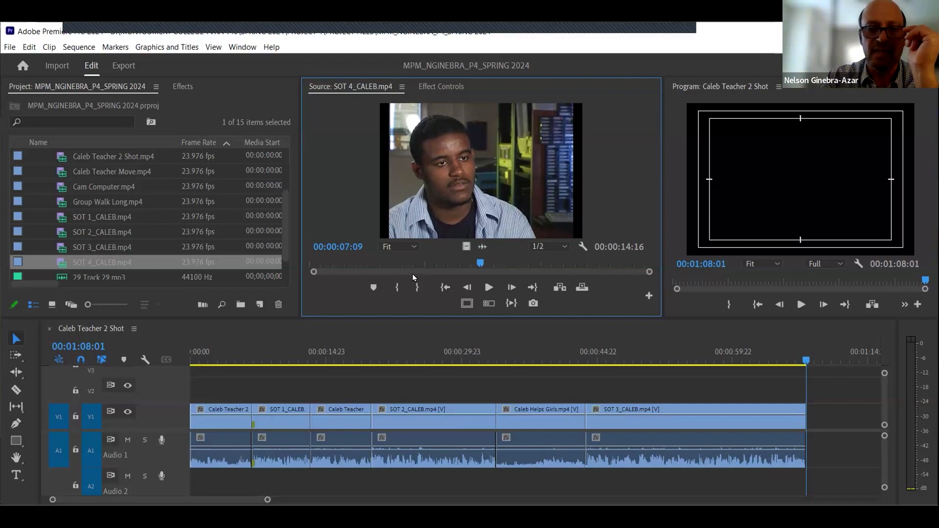
- Mark the In point on the SOT 4_CALEB clip at 00:00:07:07
{"action": "key", "text": "i"}
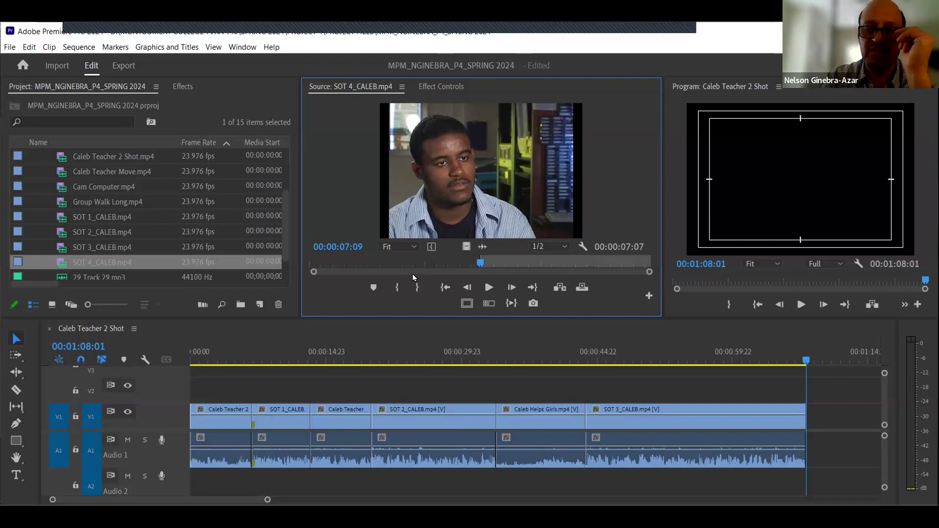
{"action": "key", "text": "space"}
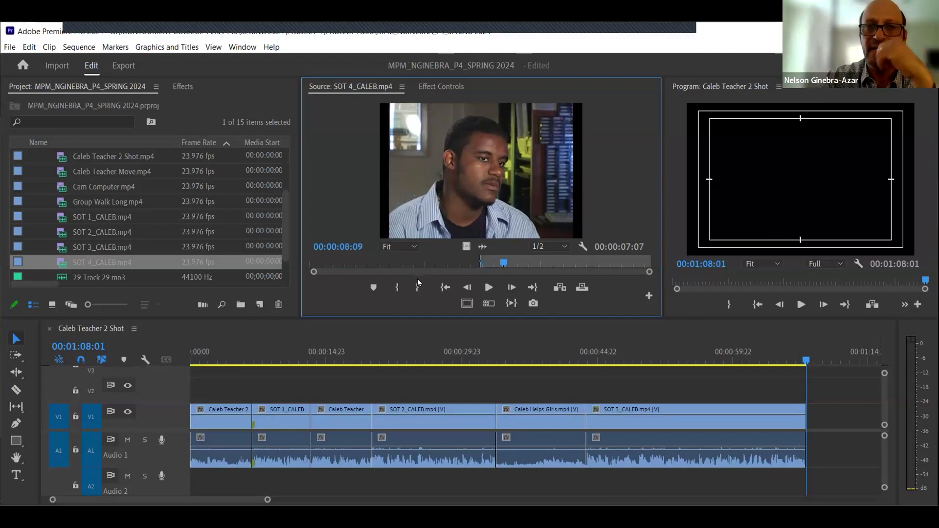
{"action": "left_click", "coordinate": [444, 287]}
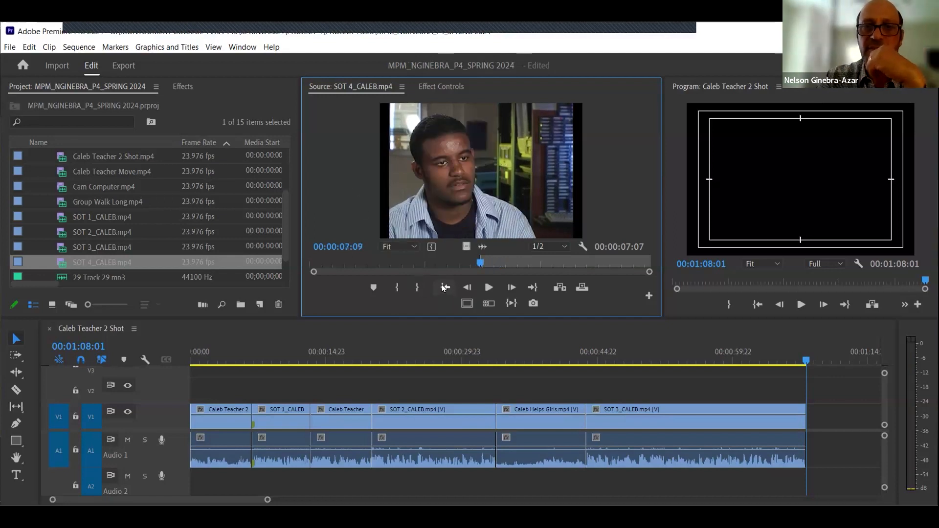
{"action": "key", "text": "Left"}
{"action": "key", "text": "Left"}
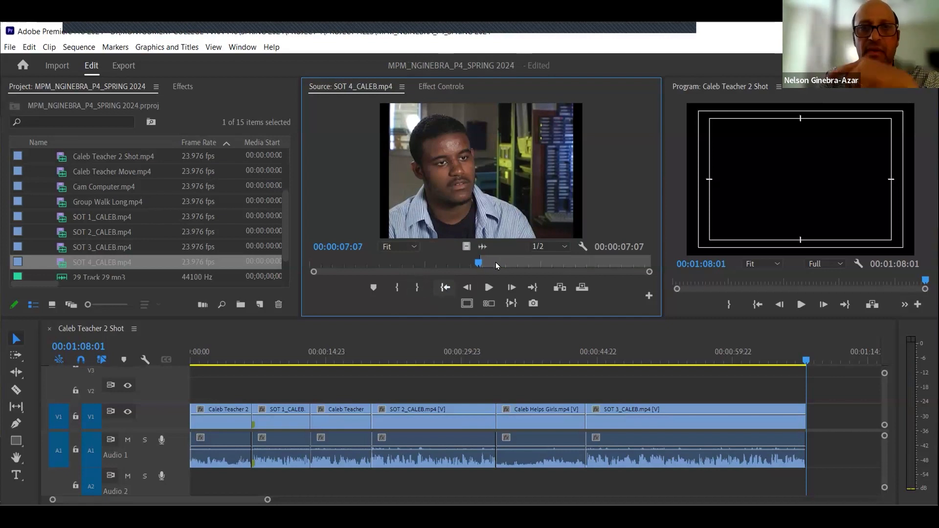
{"action": "key", "text": "i"}
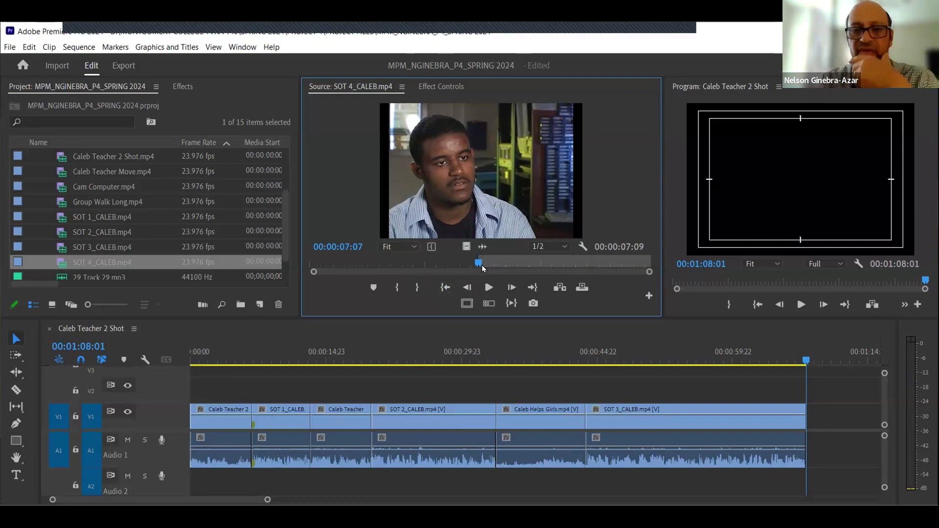
- Play SOT 4_CALEB from its In point to review the opening of the marked section
{"action": "key", "text": "space"}
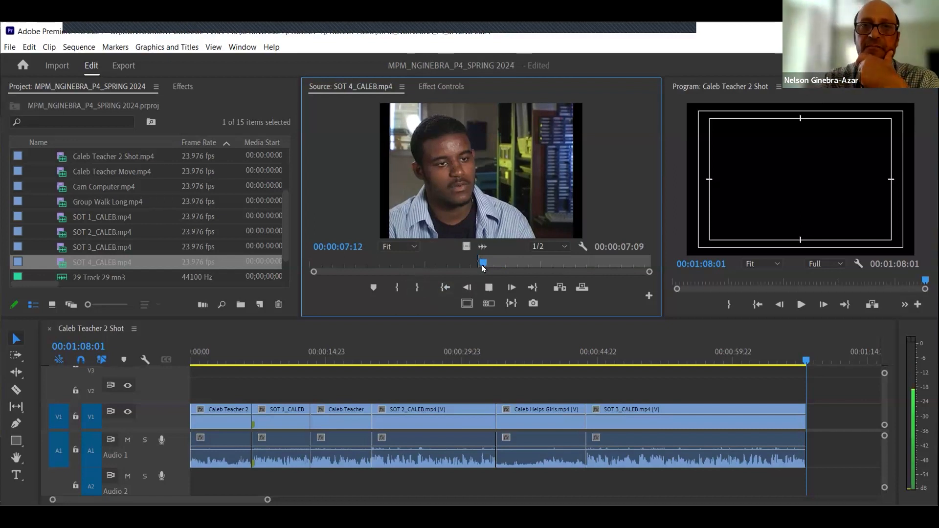
{"action": "key", "text": "space"}
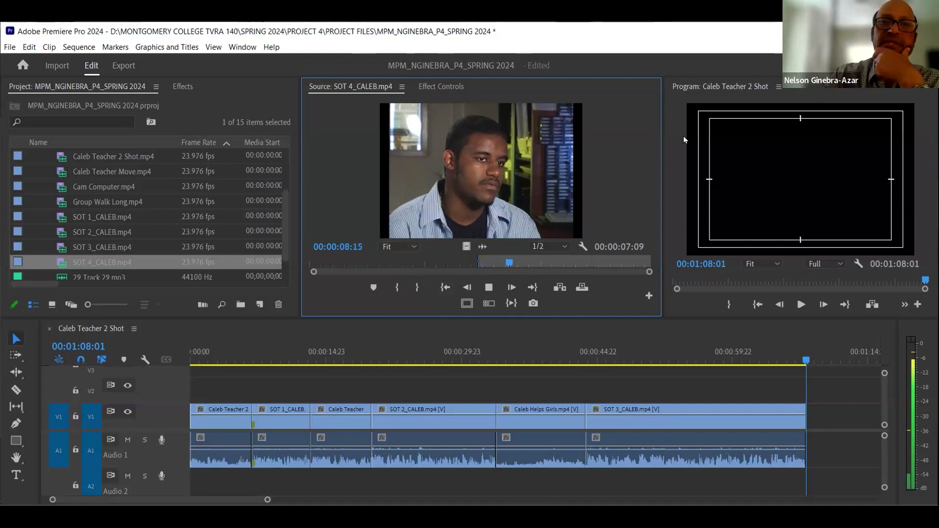
{"action": "left_click", "coordinate": [442, 286]}
{"action": "key", "text": "space"}
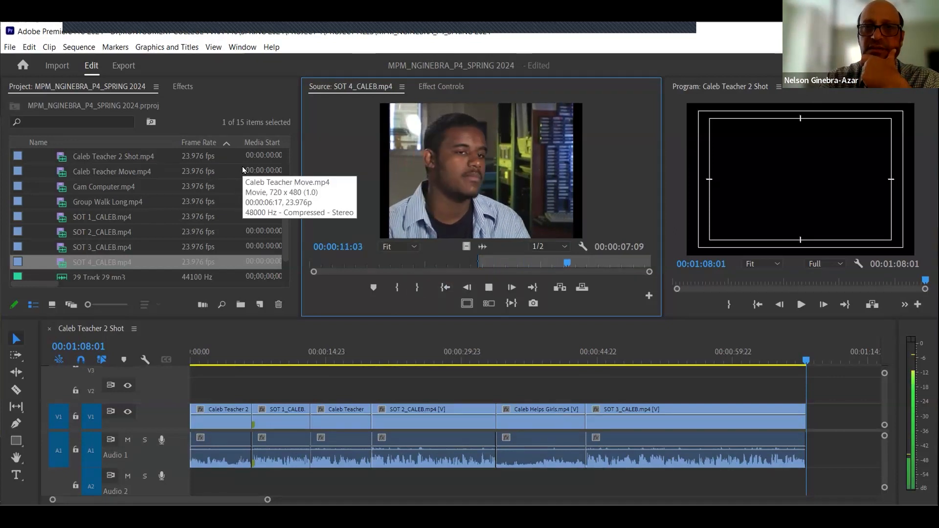
{"action": "key", "text": "space"}
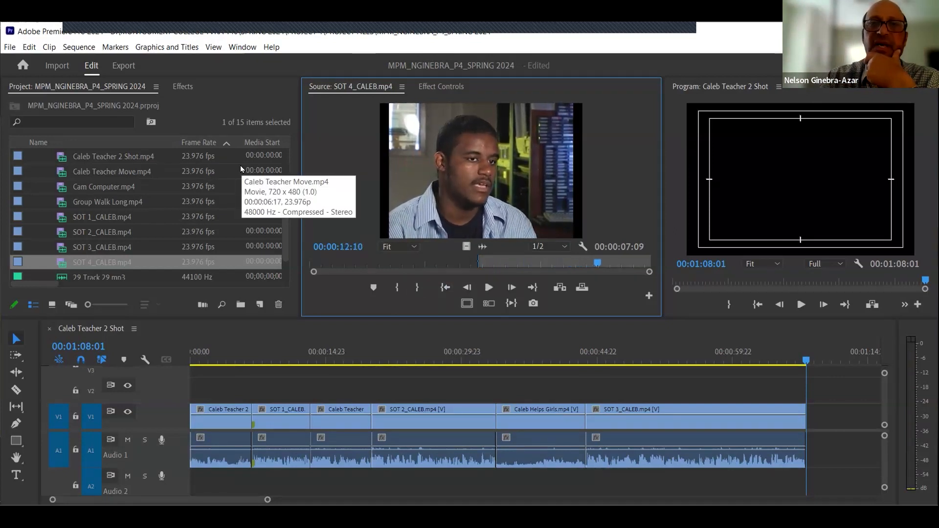
{"action": "left_click_drag", "start_coordinate": [599, 264], "coordinate": [586, 265]}
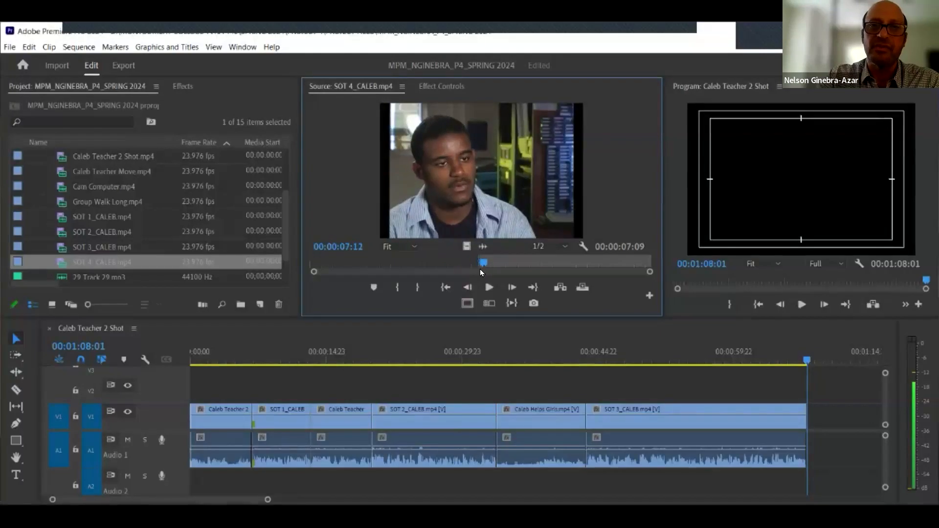
{"action": "mouse_move", "coordinate": [480, 269]}
{"action": "left_mouse_down"}
{"action": "mouse_move", "coordinate": [460, 271]}
{"action": "mouse_move", "coordinate": [487, 271]}
{"action": "mouse_move", "coordinate": [476, 278]}
{"action": "left_mouse_up"}
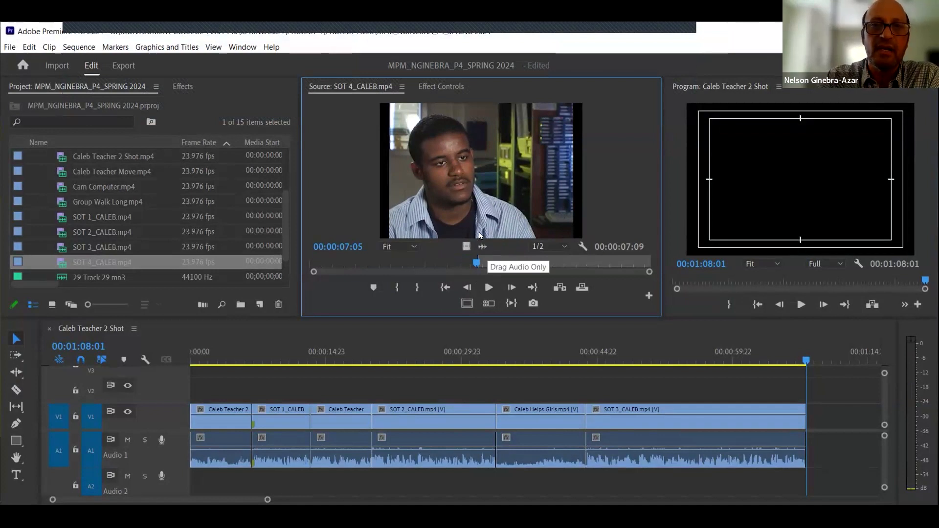
- Switch the Source Monitor to display SOT 4_CALEB's audio waveform and enlarge the Source Monitor panel
{"action": "left_click", "coordinate": [483, 246]}
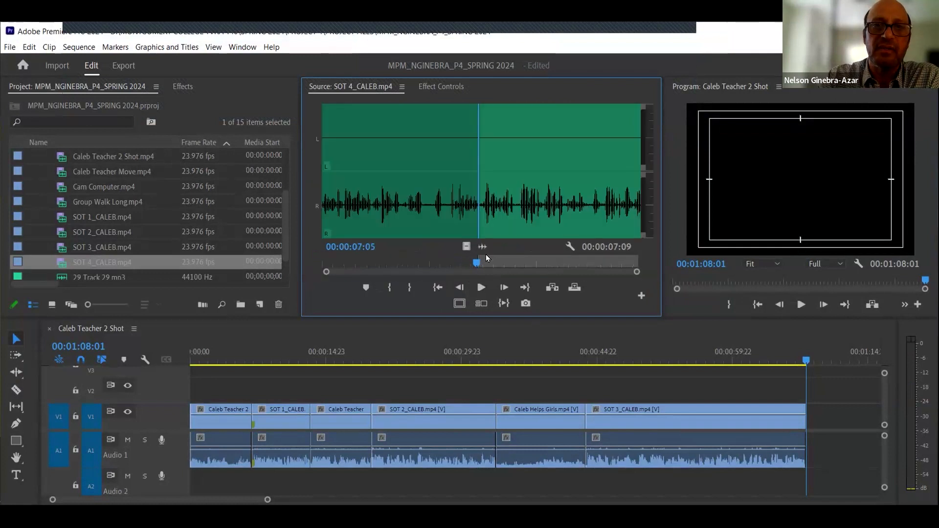
{"action": "left_click", "coordinate": [466, 247]}
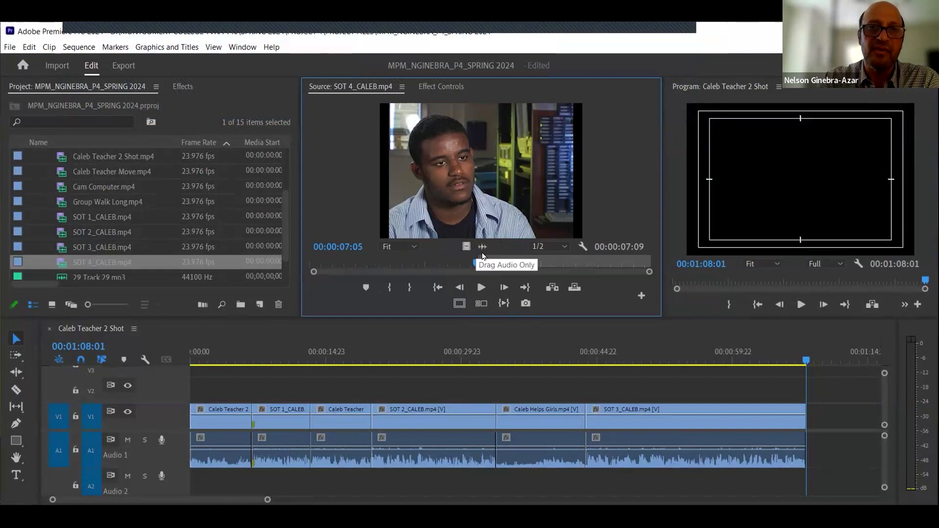
{"action": "left_click", "coordinate": [483, 247]}
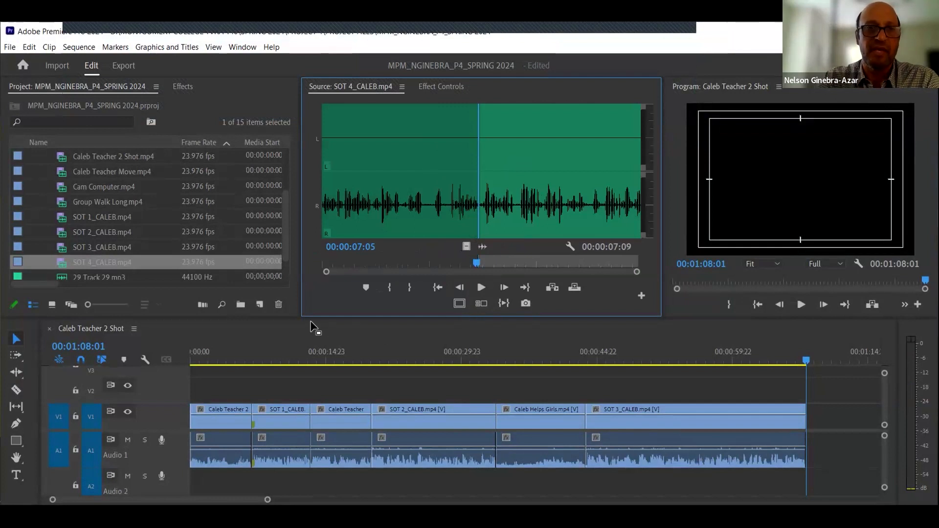
{"action": "left_click_drag", "start_coordinate": [298, 316], "coordinate": [284, 350]}
{"action": "left_click_drag", "start_coordinate": [465, 296], "coordinate": [271, 288]}
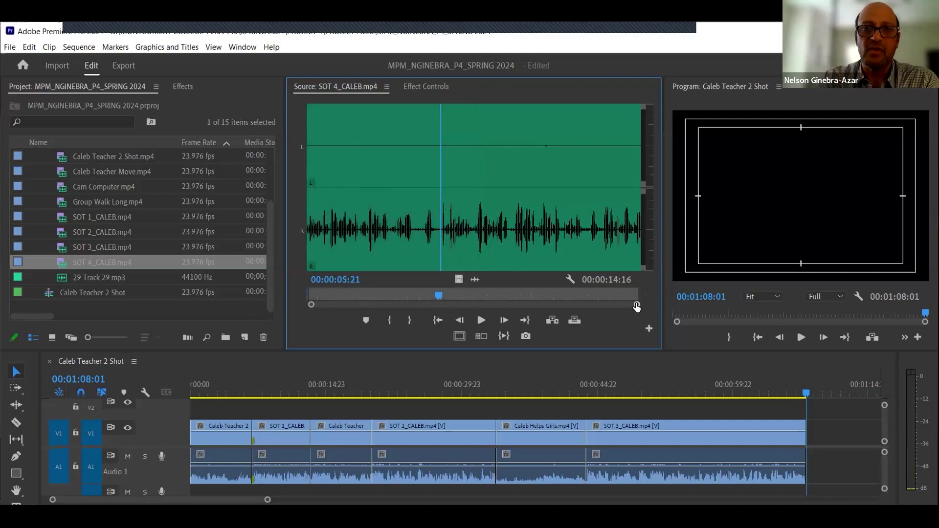
{"action": "mouse_move", "coordinate": [635, 306]}
{"action": "left_mouse_down"}
{"action": "mouse_move", "coordinate": [497, 308]}
{"action": "mouse_move", "coordinate": [658, 309]}
{"action": "left_mouse_up"}
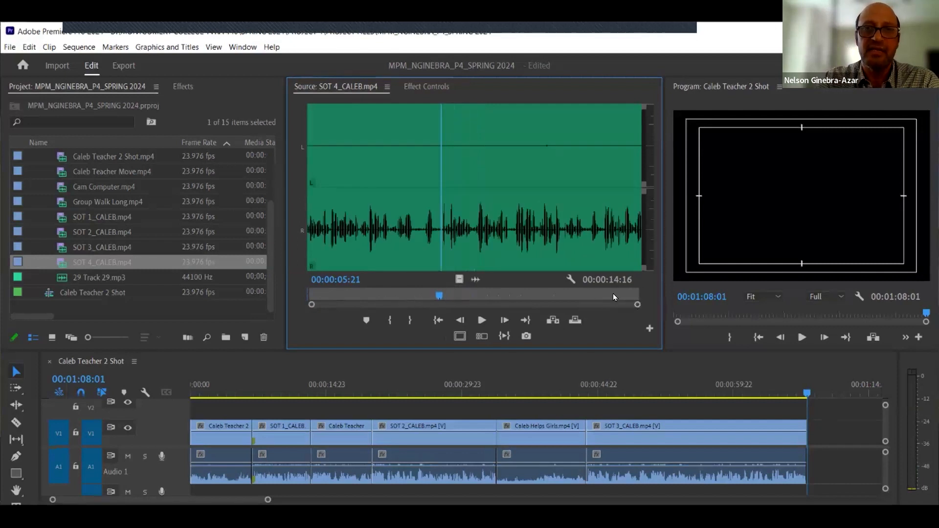
- Play and scrub through SOT 4_CALEB's waveform to locate where the sound bite should start
{"action": "left_click_drag", "start_coordinate": [438, 295], "coordinate": [299, 296]}
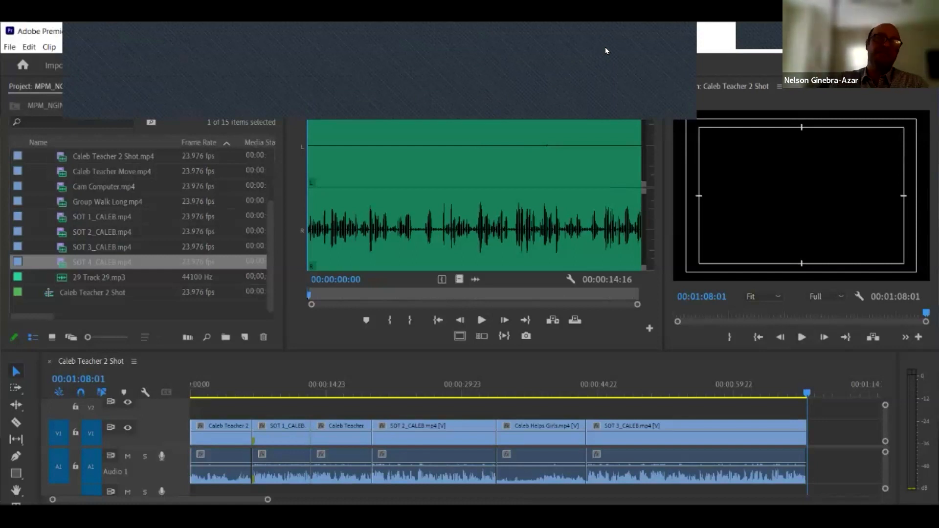
{"action": "left_click", "coordinate": [442, 345]}
{"action": "key", "text": "space"}
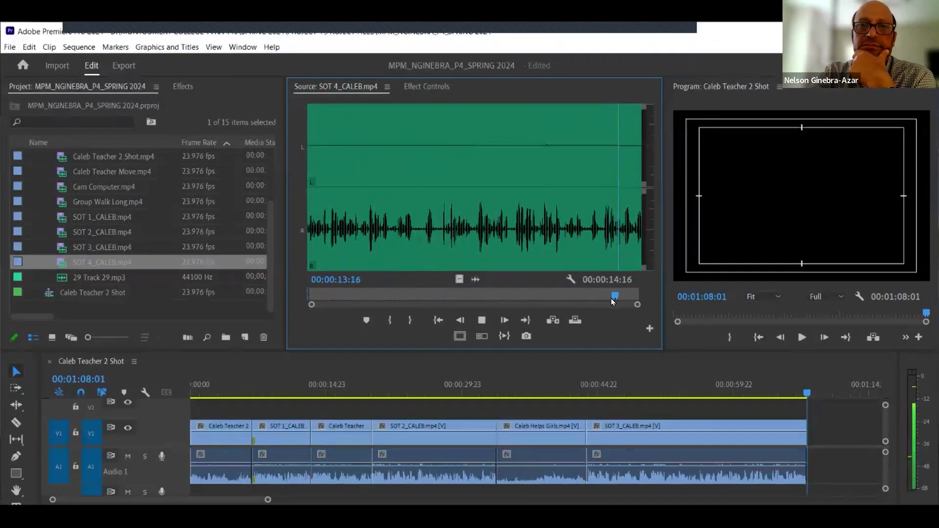
{"action": "left_click", "coordinate": [419, 238]}
{"action": "left_click", "coordinate": [437, 236]}
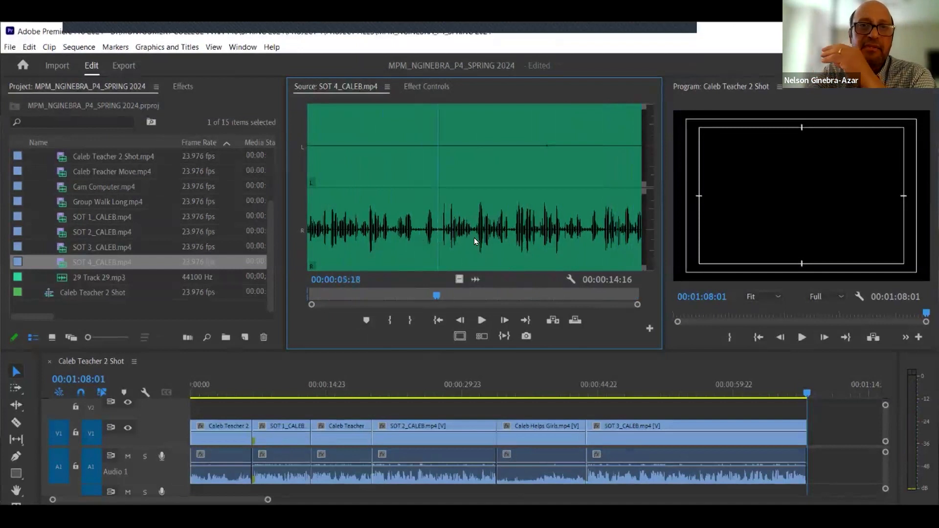
{"action": "left_click", "coordinate": [417, 229]}
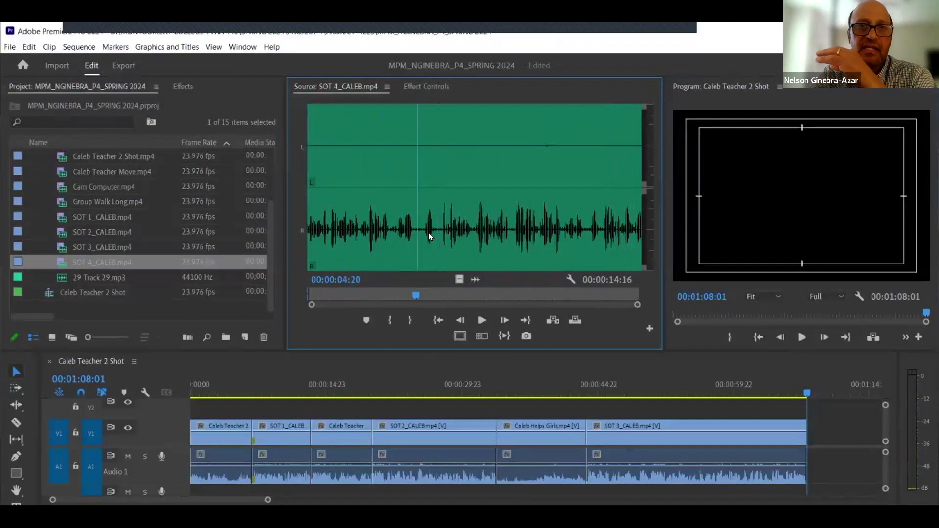
{"action": "left_click", "coordinate": [434, 231]}
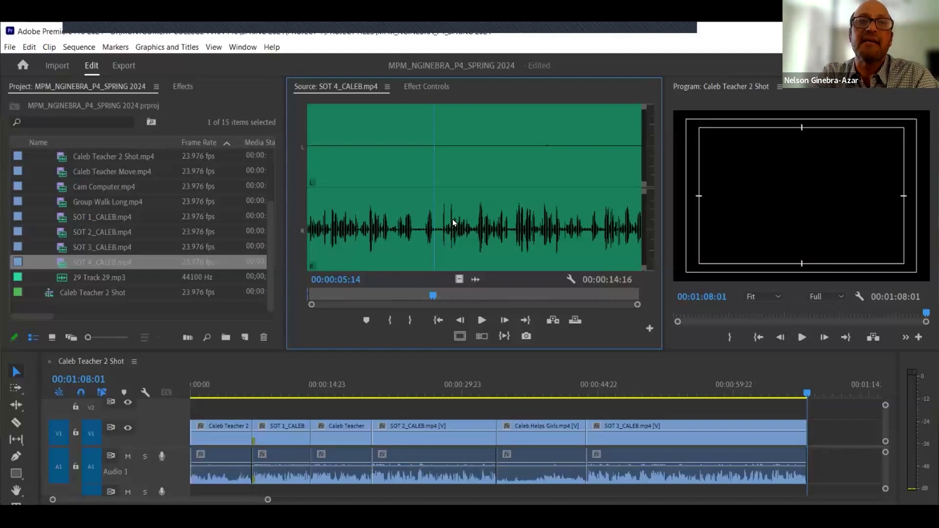
{"action": "left_click_drag", "start_coordinate": [439, 229], "coordinate": [389, 240]}
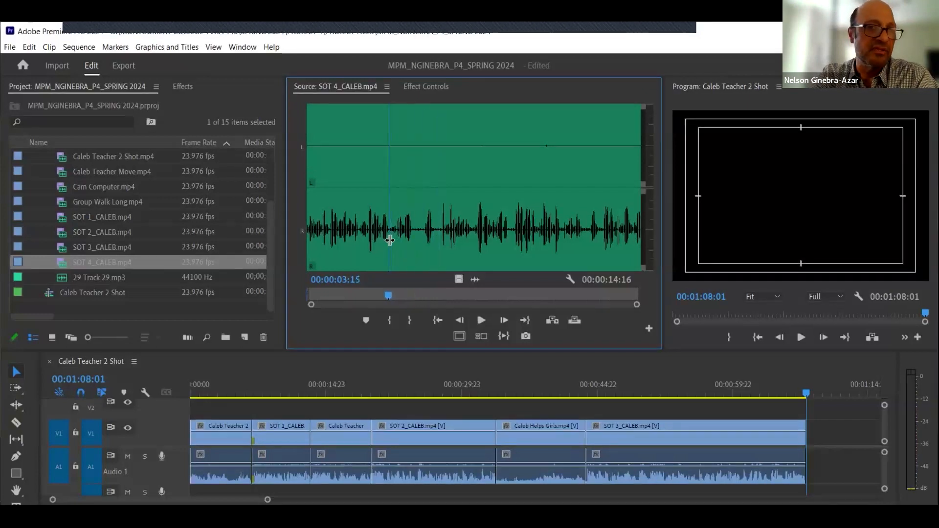
{"action": "left_click_drag", "start_coordinate": [390, 167], "coordinate": [474, 222]}
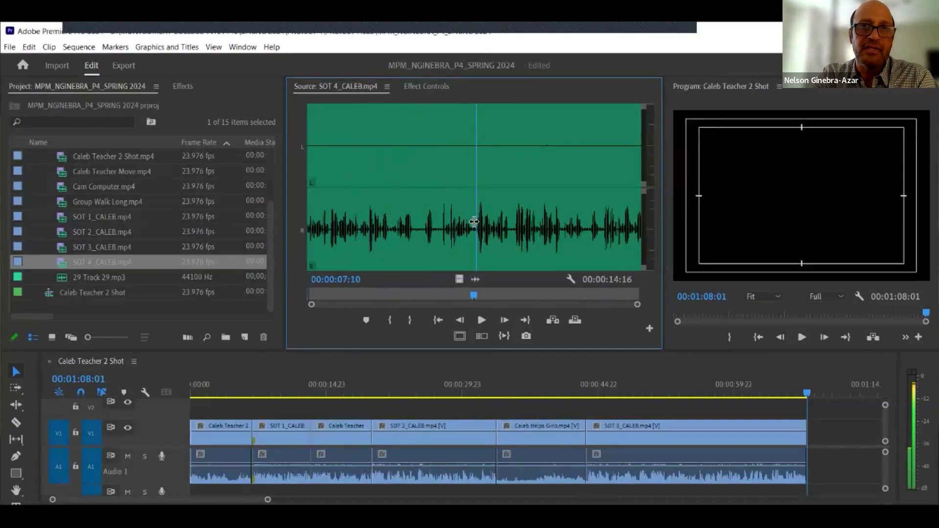
{"action": "left_click_drag", "start_coordinate": [476, 174], "coordinate": [472, 203]}
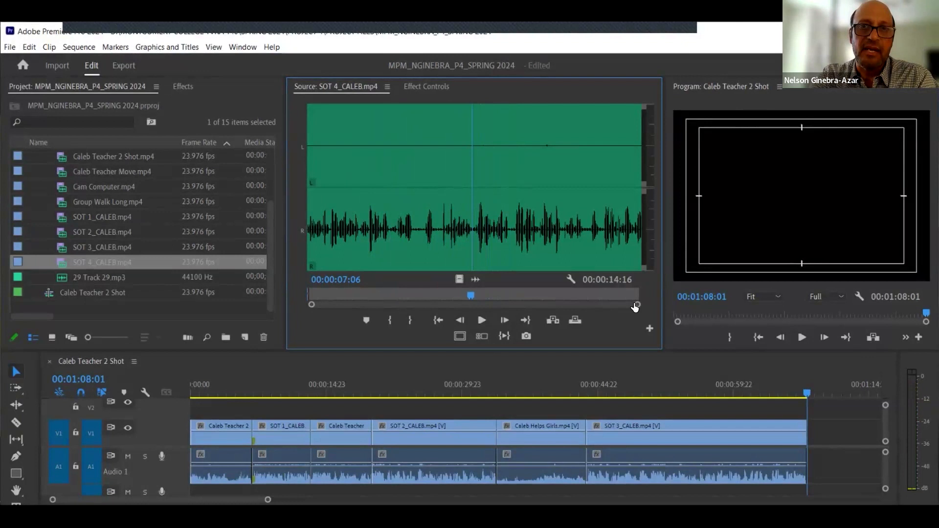
- Zoom into SOT 4_CALEB's waveform, step frame by frame, and re-mark the In point at 00:00:07:06
{"action": "left_click_drag", "start_coordinate": [636, 306], "coordinate": [481, 309]}
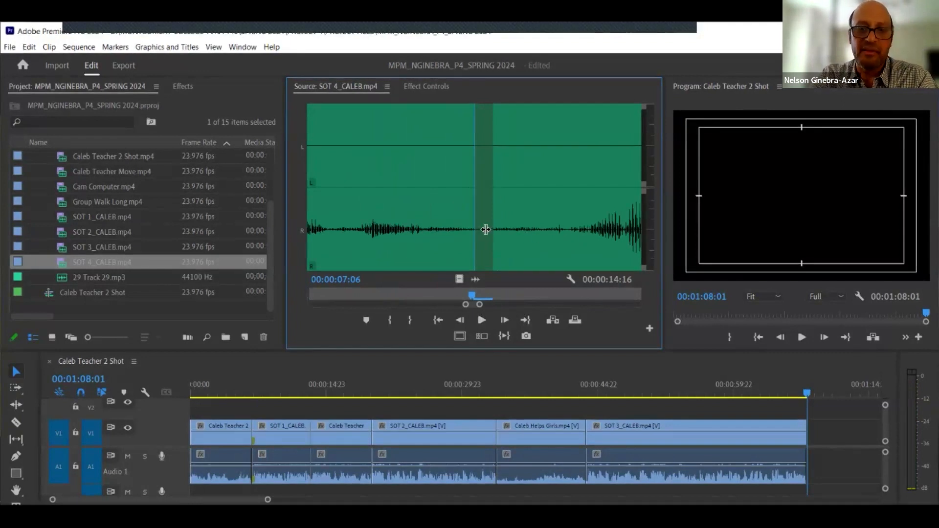
{"action": "key", "text": "Left"}
{"action": "key", "text": "Left"}
{"action": "key", "text": "Left"}
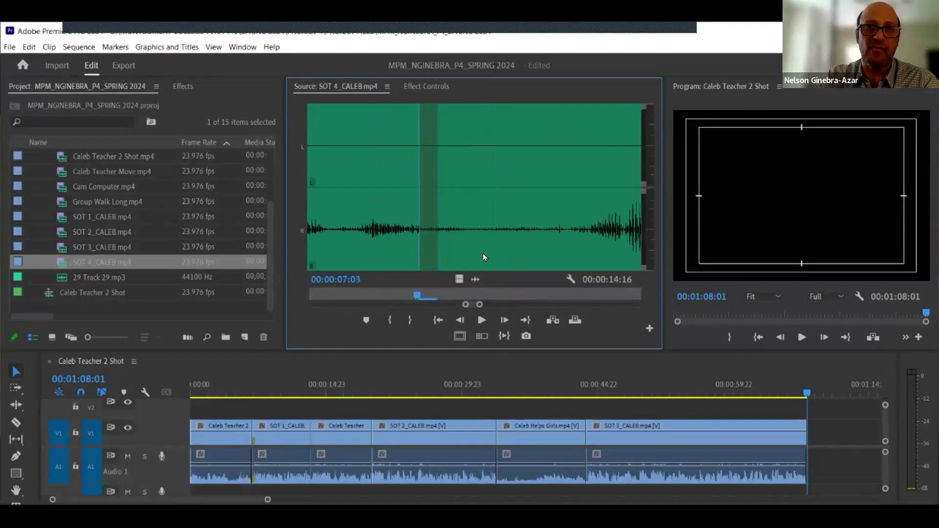
{"action": "key", "text": "Right"}
{"action": "key", "text": "Right"}
{"action": "key", "text": "Right"}
{"action": "key", "text": "Right"}
{"action": "key", "text": "Right"}
{"action": "key", "text": "Right"}
{"action": "key", "text": "Right"}
{"action": "key", "text": "Right"}
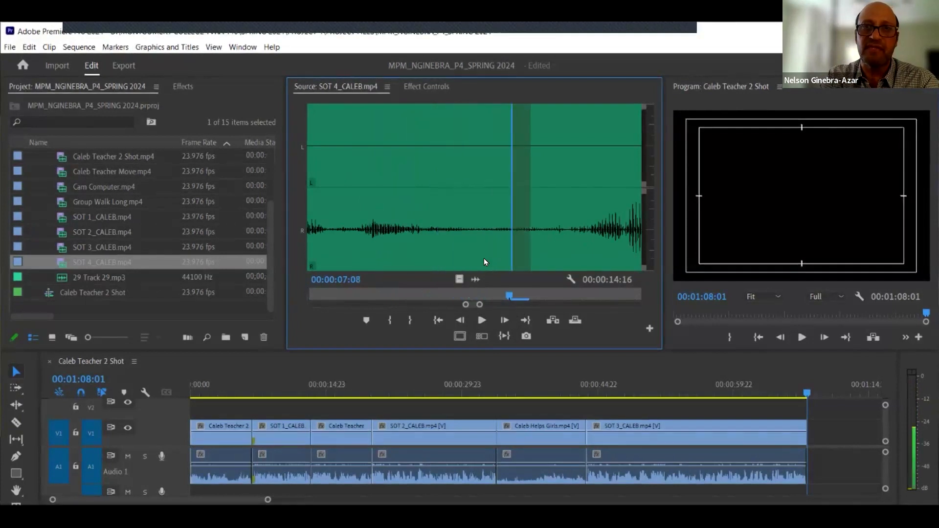
{"action": "key", "text": "Left"}
{"action": "key", "text": "Left"}
{"action": "key", "text": "Left"}
{"action": "key", "text": "Left"}
{"action": "key", "text": "Left"}
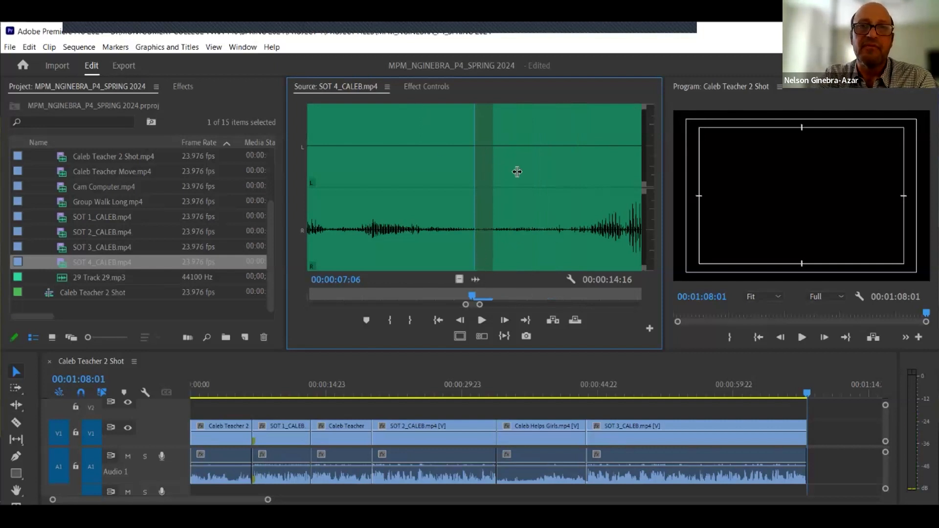
{"action": "key", "text": "Right"}
{"action": "key", "text": "Right"}
{"action": "key", "text": "Right"}
{"action": "key", "text": "Right"}
{"action": "key", "text": "Right"}
{"action": "key", "text": "Right"}
{"action": "key", "text": "Left"}
{"action": "key", "text": "Left"}
{"action": "left_click_drag", "start_coordinate": [516, 176], "coordinate": [477, 191]}
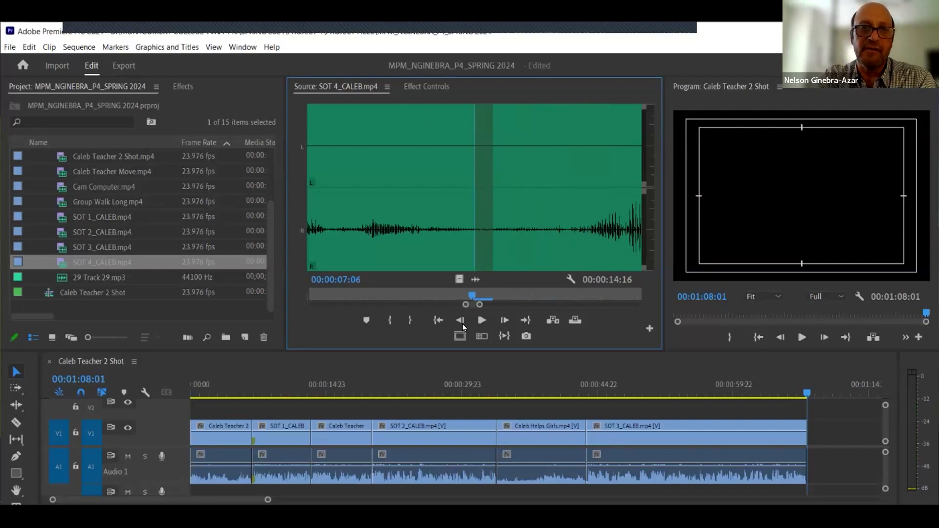
{"action": "left_click", "coordinate": [386, 322]}
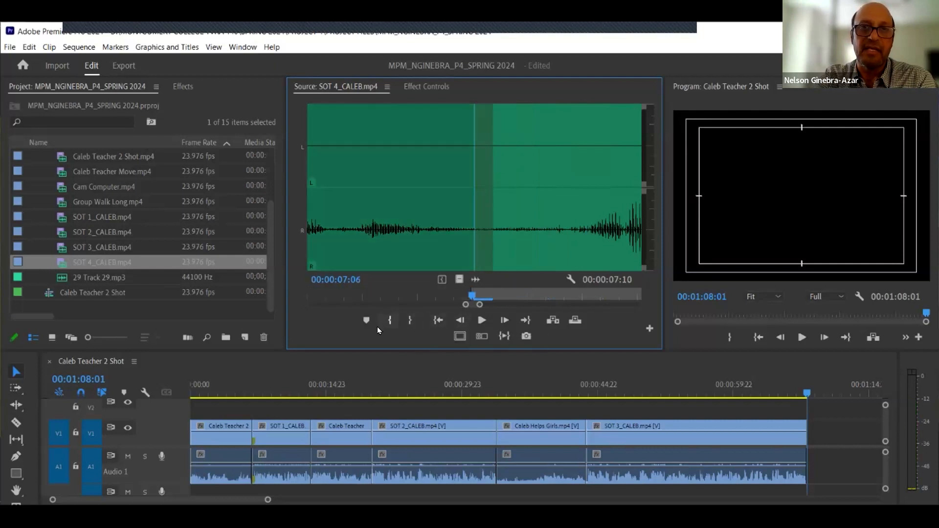
- Play SOT 4_CALEB from its In point to find where the sound bite should end
{"action": "left_click", "coordinate": [479, 325]}
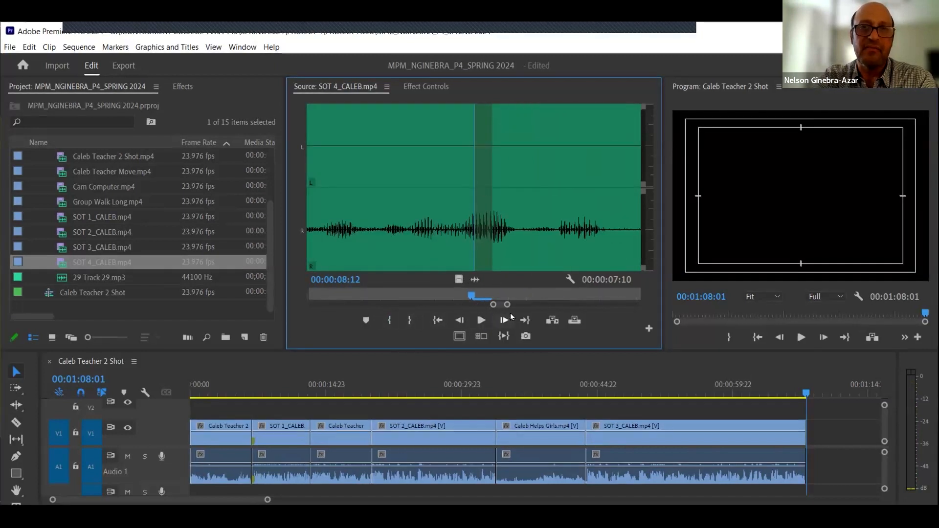
{"action": "left_click_drag", "start_coordinate": [507, 305], "coordinate": [579, 306]}
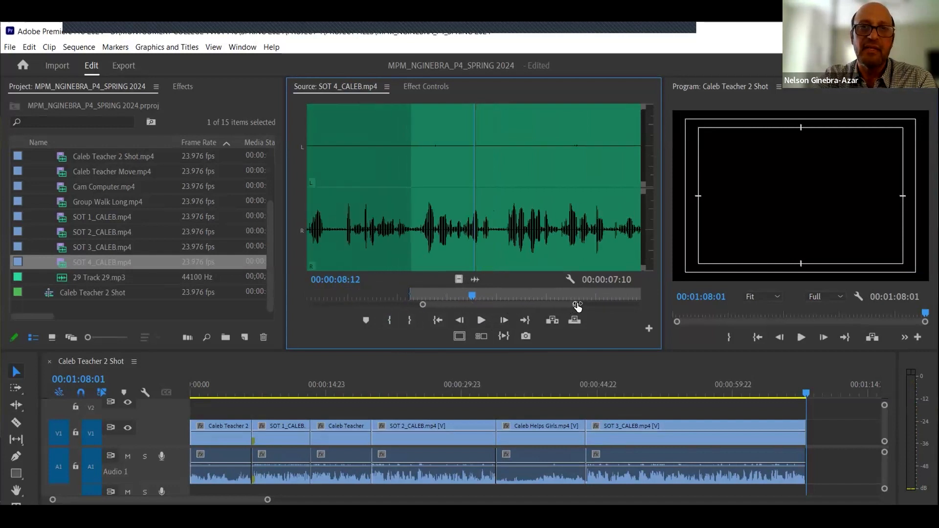
{"action": "left_click", "coordinate": [436, 321]}
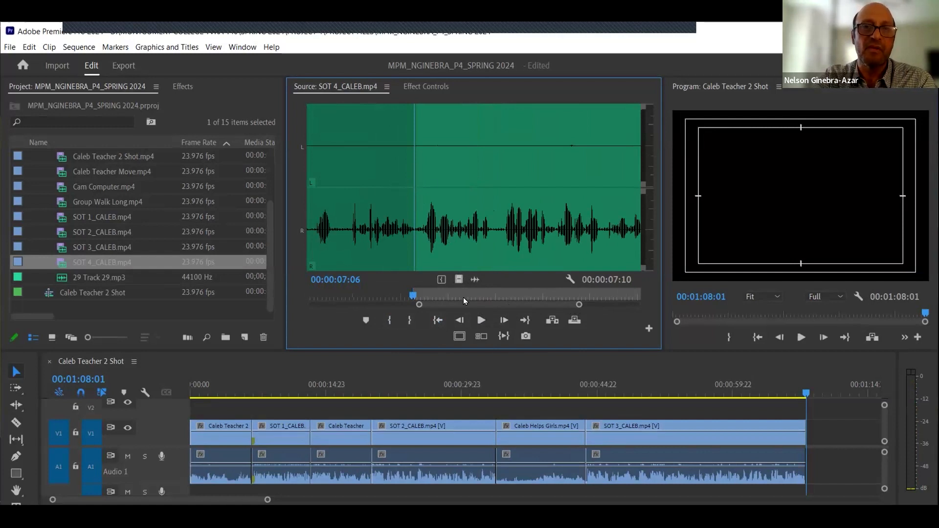
{"action": "left_click_drag", "start_coordinate": [472, 304], "coordinate": [480, 304]}
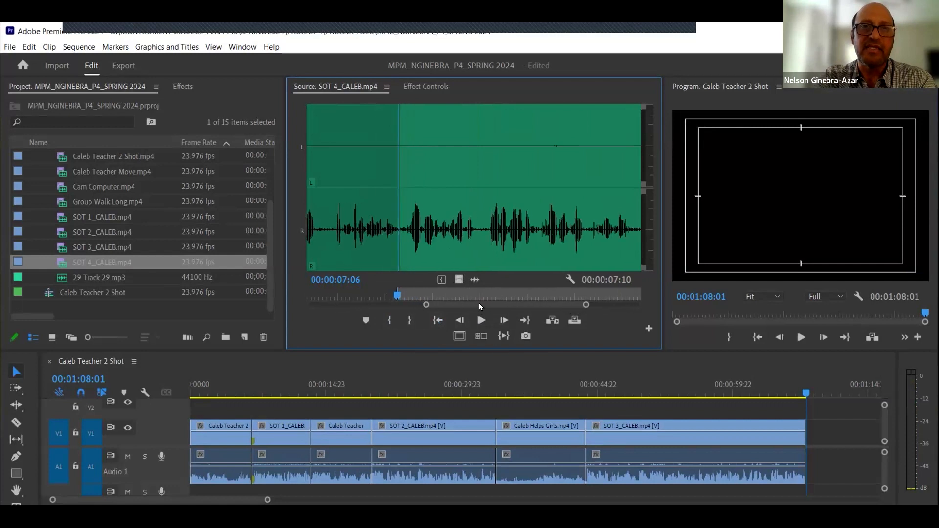
{"action": "left_click_drag", "start_coordinate": [588, 305], "coordinate": [596, 306]}
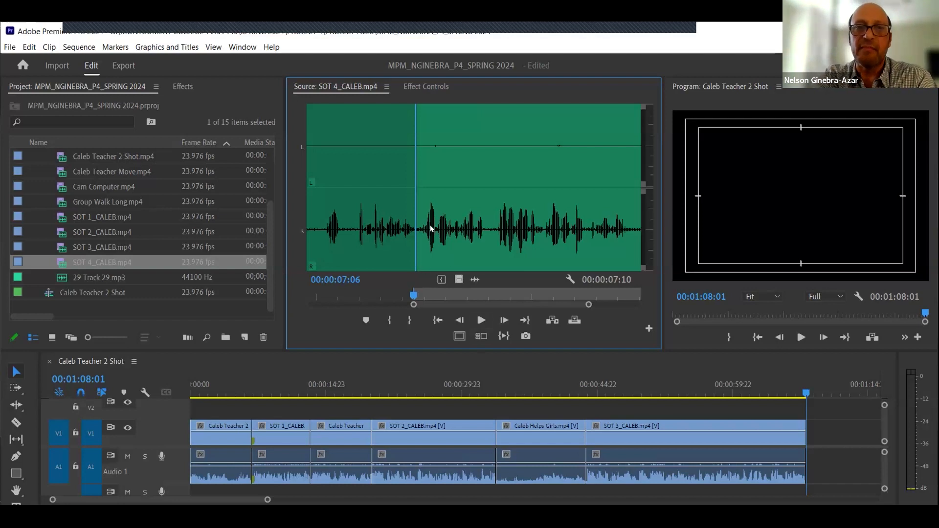
{"action": "left_click", "coordinate": [481, 322]}
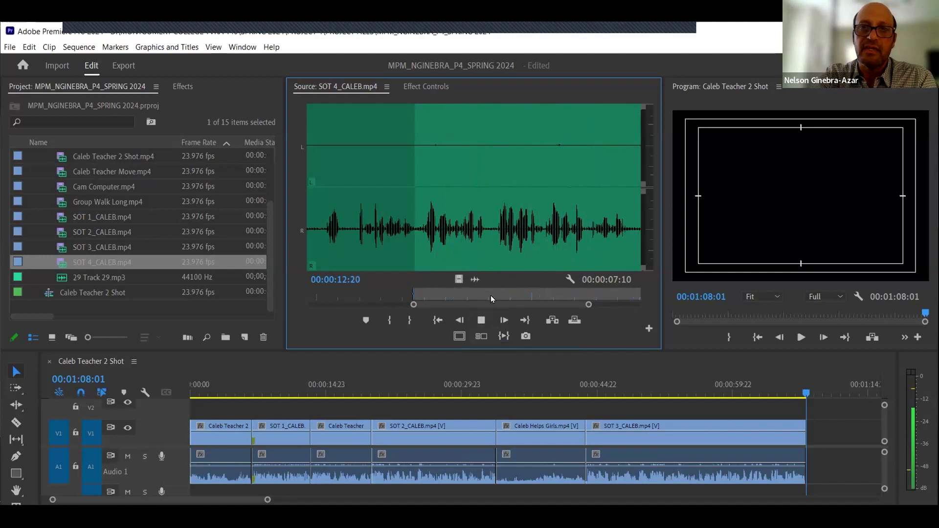
{"action": "left_click", "coordinate": [490, 319]}
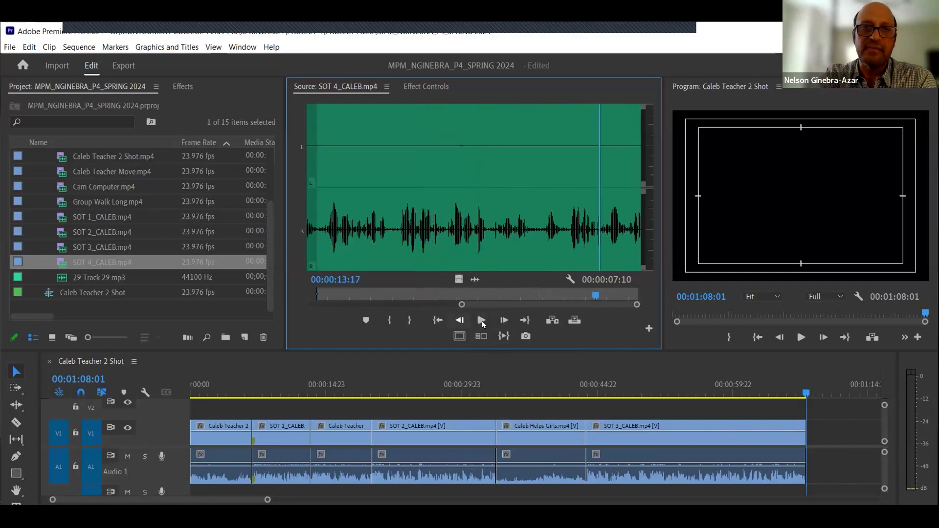
- Mark the Out point on SOT 4_CALEB at 00:00:12:07
{"action": "left_click_drag", "start_coordinate": [462, 305], "coordinate": [285, 306]}
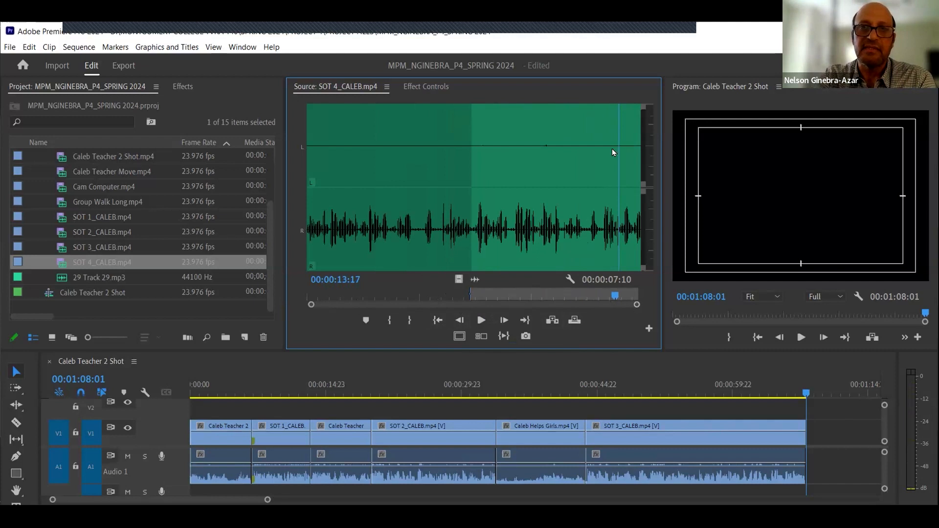
{"action": "left_click_drag", "start_coordinate": [587, 151], "coordinate": [587, 209]}
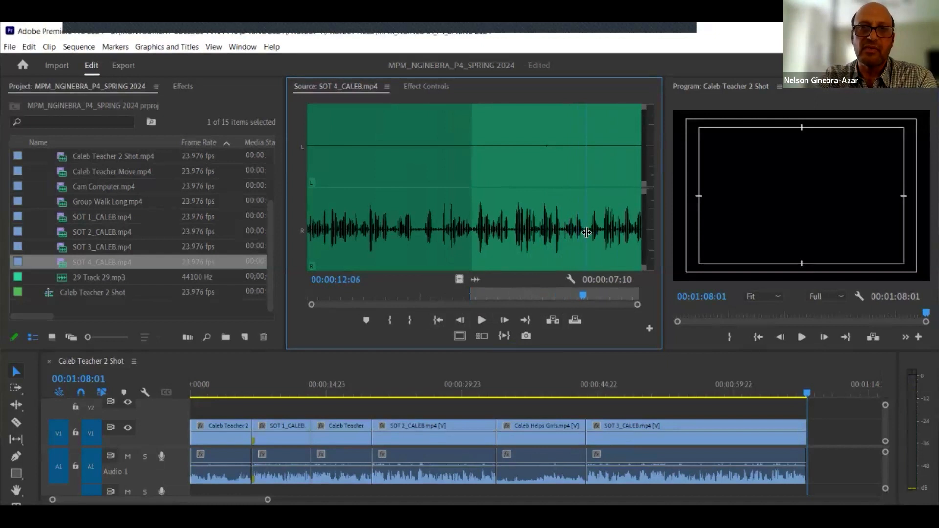
{"action": "left_click_drag", "start_coordinate": [586, 233], "coordinate": [587, 234]}
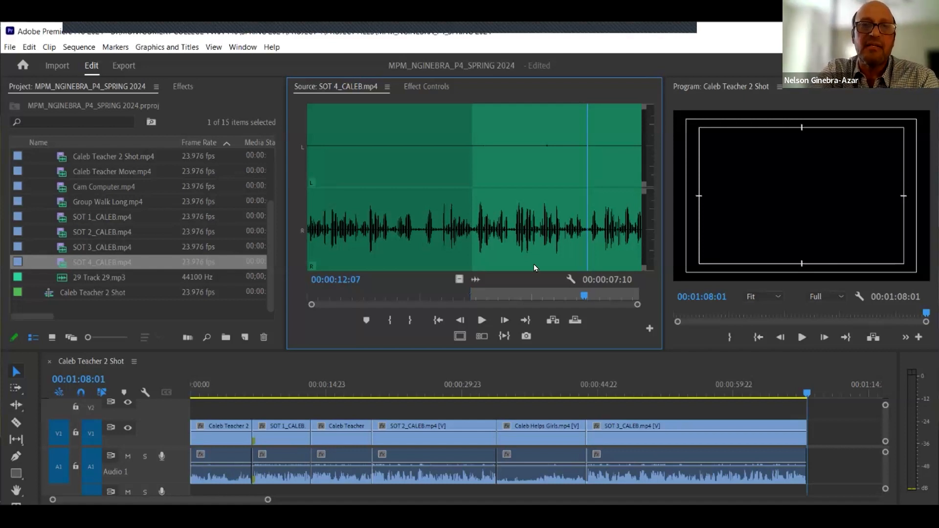
{"action": "left_click", "coordinate": [410, 321]}
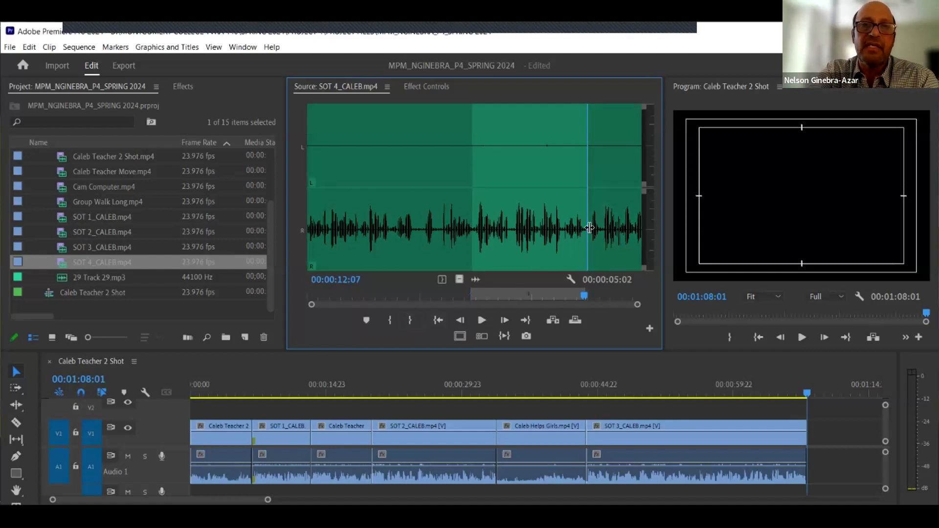
- Switch the Source Monitor back to video, check the In and Out frames, and add the marked SOT 4_CALEB section to the end of the sequence
{"action": "left_click", "coordinate": [456, 279]}
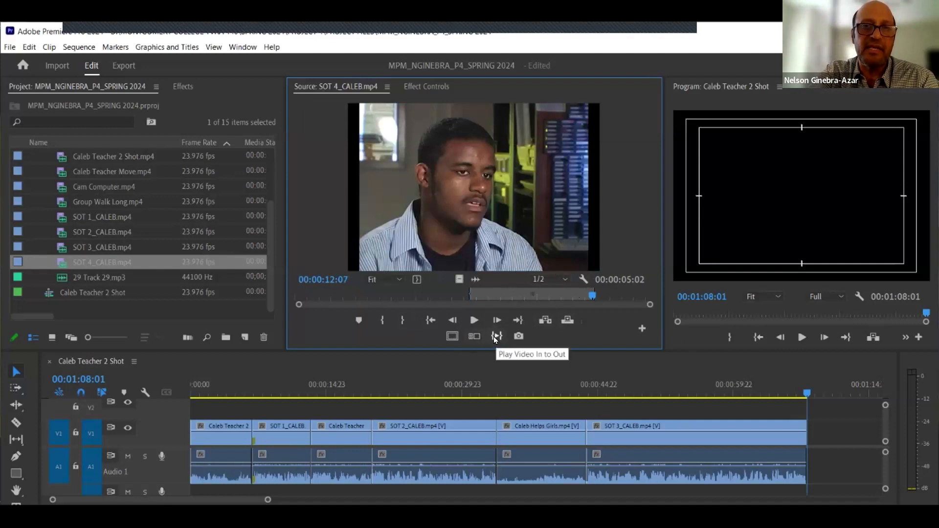
{"action": "left_click", "coordinate": [475, 278]}
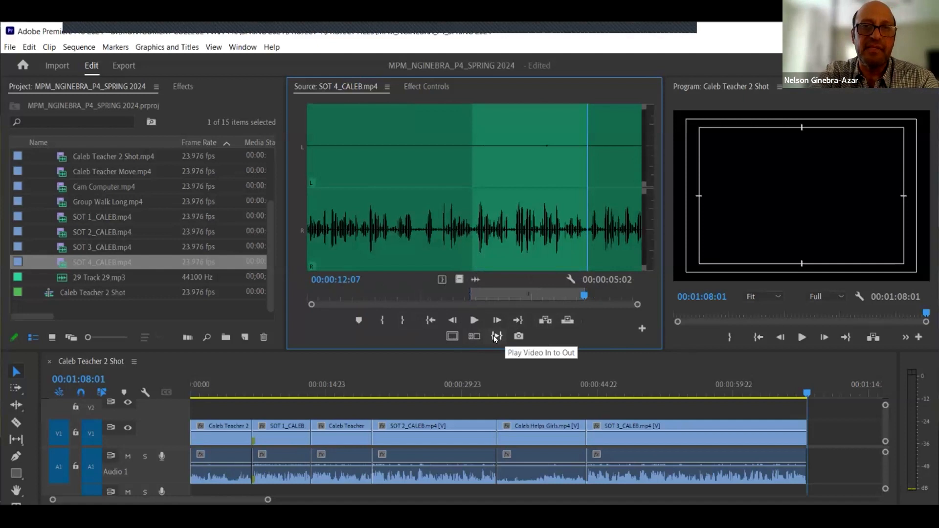
{"action": "left_click", "coordinate": [489, 341]}
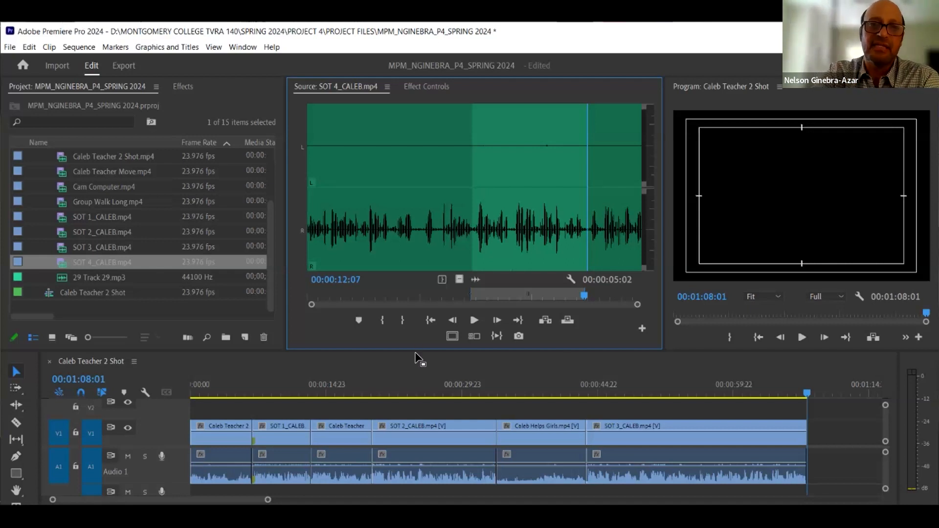
{"action": "left_click", "coordinate": [459, 279]}
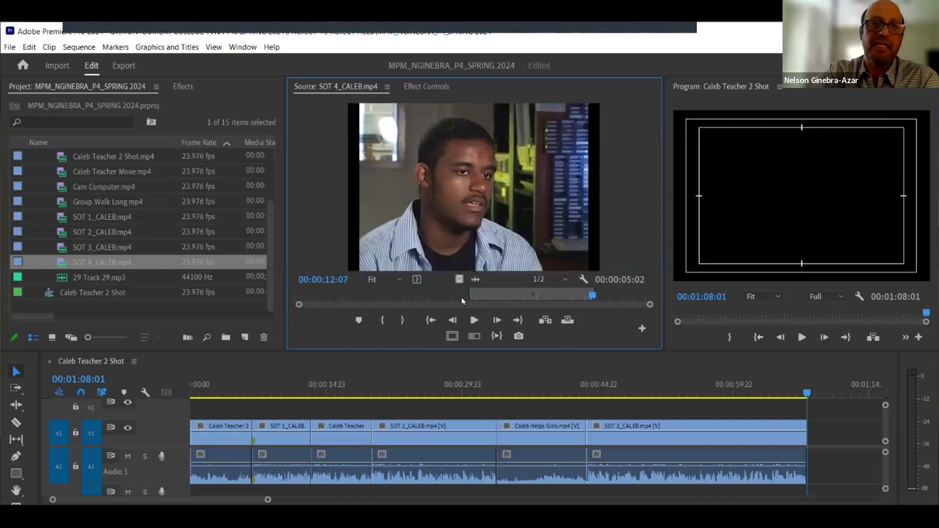
{"action": "left_click", "coordinate": [430, 321]}
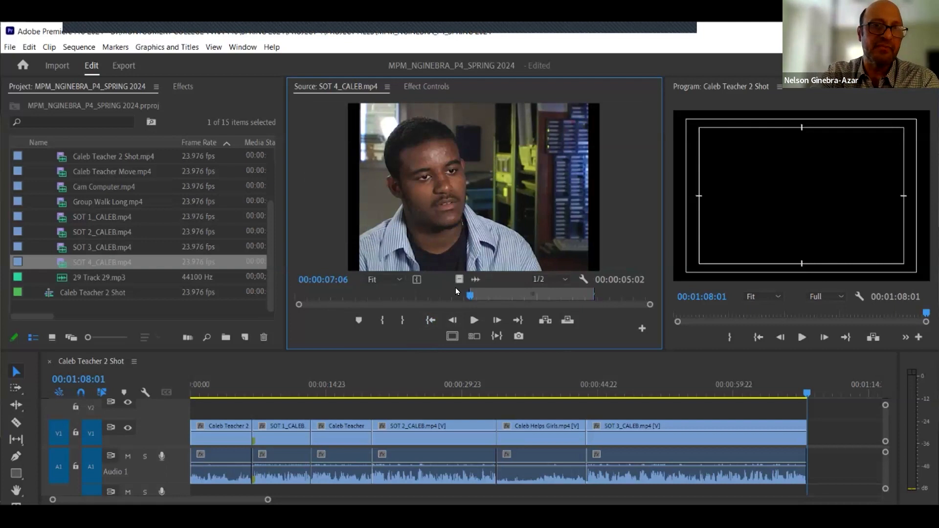
{"action": "left_click", "coordinate": [517, 321]}
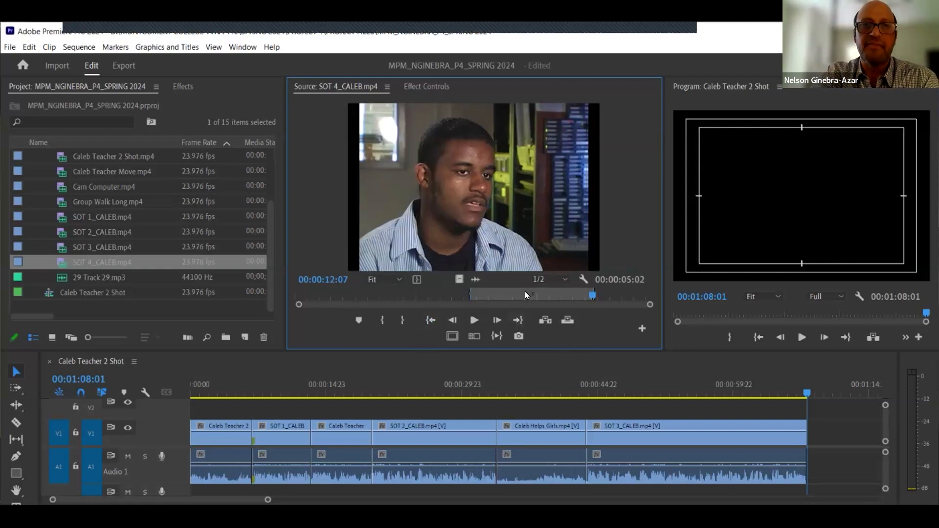
{"action": "left_click", "coordinate": [545, 320]}
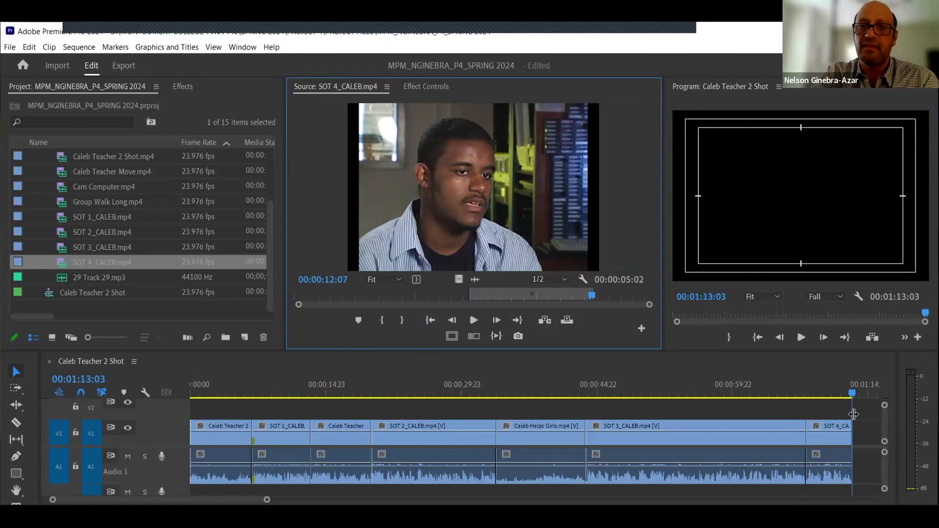
- Zoom the timeline in on the cut between SOT 3_CALEB and SOT 4_CALEB and scrub across it
{"action": "left_click", "coordinate": [819, 389]}
{"action": "mouse_move", "coordinate": [809, 395]}
{"action": "left_mouse_down"}
{"action": "mouse_move", "coordinate": [787, 397]}
{"action": "mouse_move", "coordinate": [812, 393]}
{"action": "left_mouse_up"}
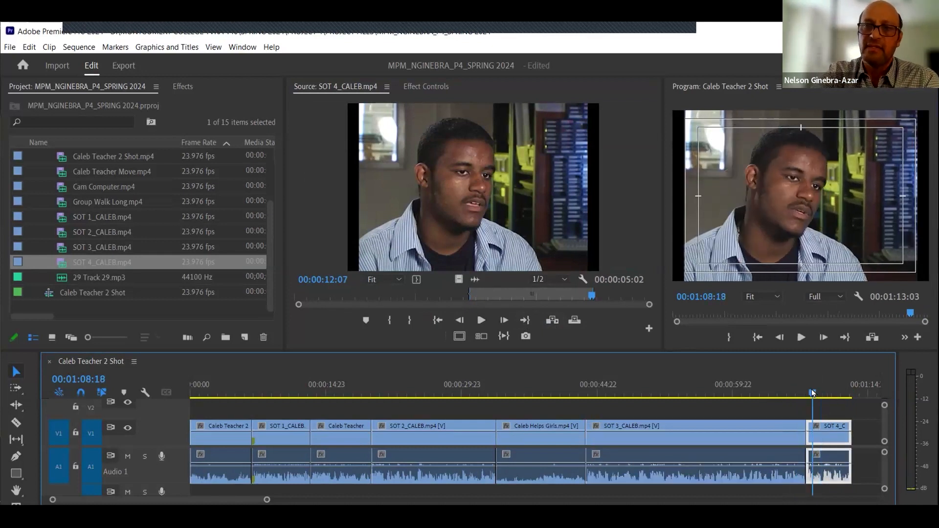
{"action": "key", "text": "equal"}
{"action": "key", "text": "equal"}
{"action": "key", "text": "equal"}
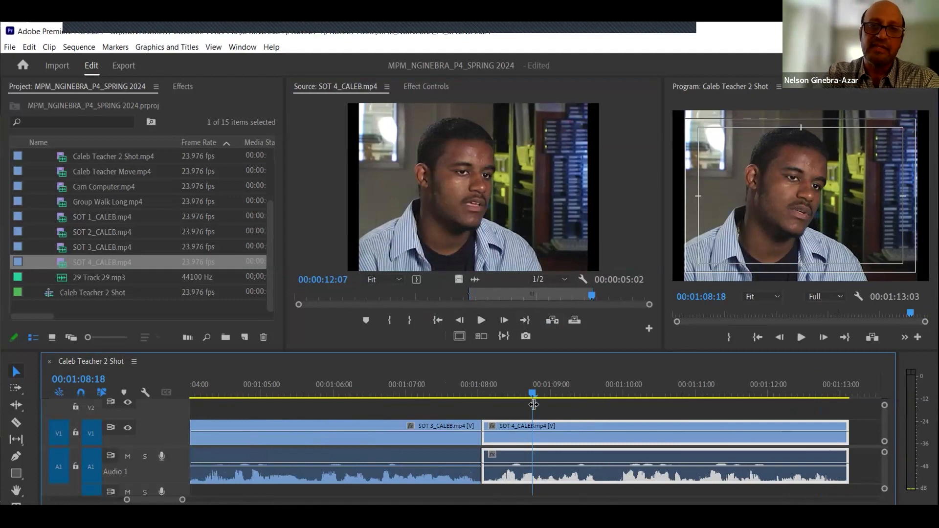
{"action": "left_click", "coordinate": [513, 411]}
{"action": "left_click_drag", "start_coordinate": [499, 394], "coordinate": [461, 405]}
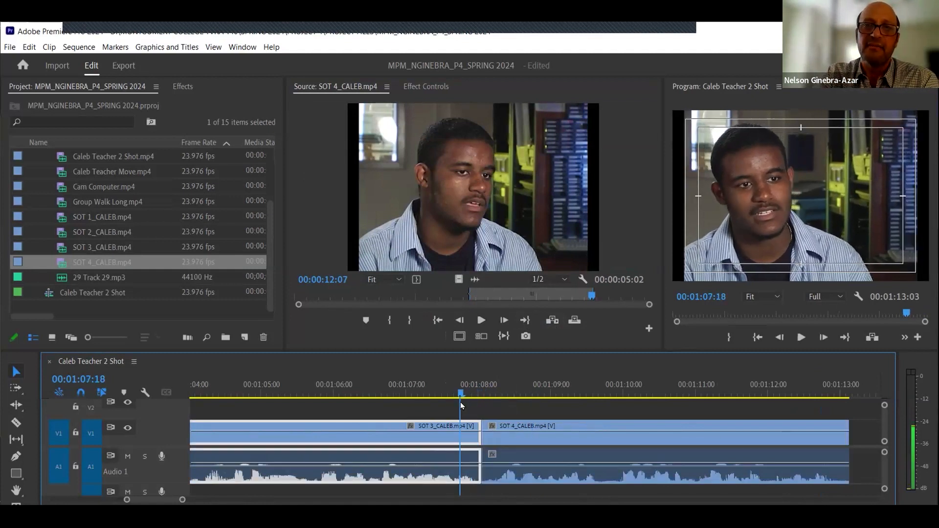
- Step frame by frame back and forth across the cut between SOT 3_CALEB and SOT 4_CALEB to check the transition
{"action": "key", "text": "Right"}
{"action": "key", "text": "Right"}
{"action": "key", "text": "Right"}
{"action": "key", "text": "Right"}
{"action": "key", "text": "Right"}
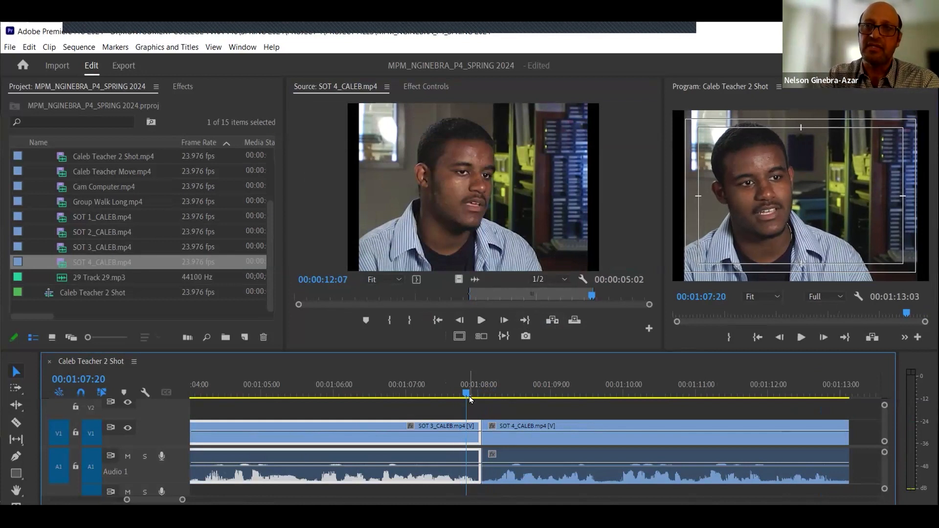
{"action": "key", "text": "Right"}
{"action": "key", "text": "Right"}
{"action": "key", "text": "Right"}
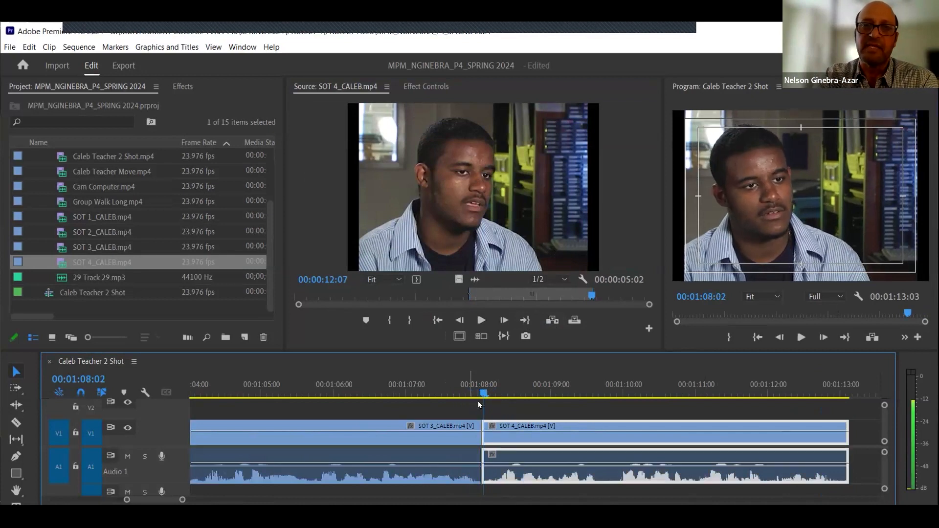
{"action": "left_click", "coordinate": [506, 392]}
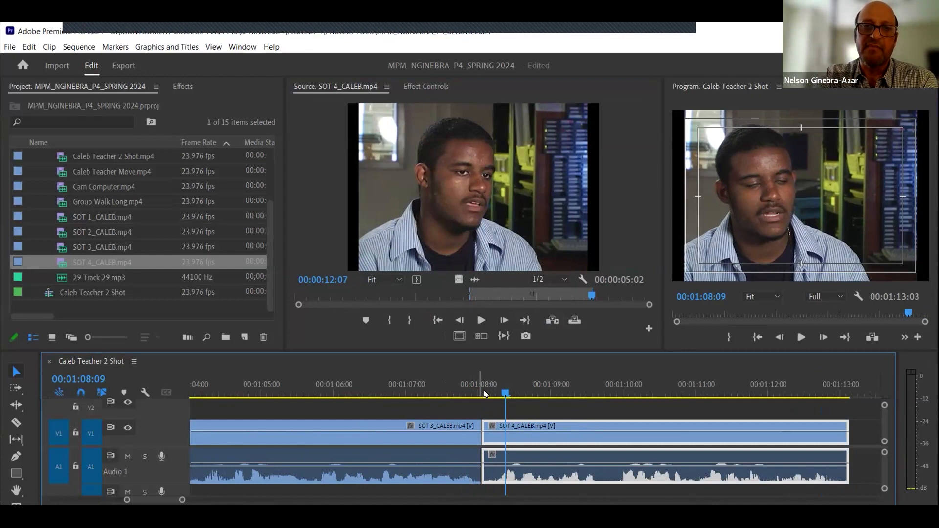
{"action": "left_click", "coordinate": [483, 392]}
{"action": "key", "text": "Left"}
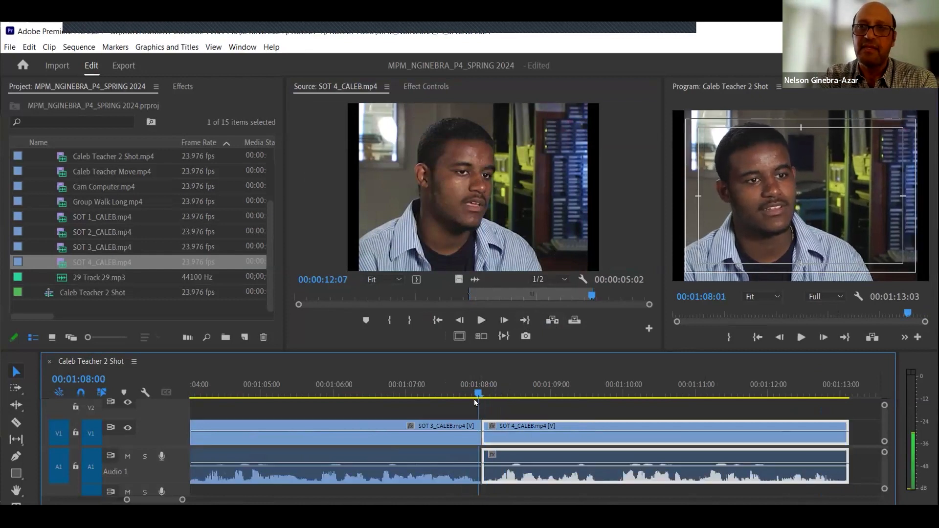
{"action": "key", "text": "Left"}
{"action": "key", "text": "Left"}
{"action": "key", "text": "Left"}
{"action": "key", "text": "Right"}
{"action": "key", "text": "Right"}
{"action": "key", "text": "Right"}
{"action": "key", "text": "Right"}
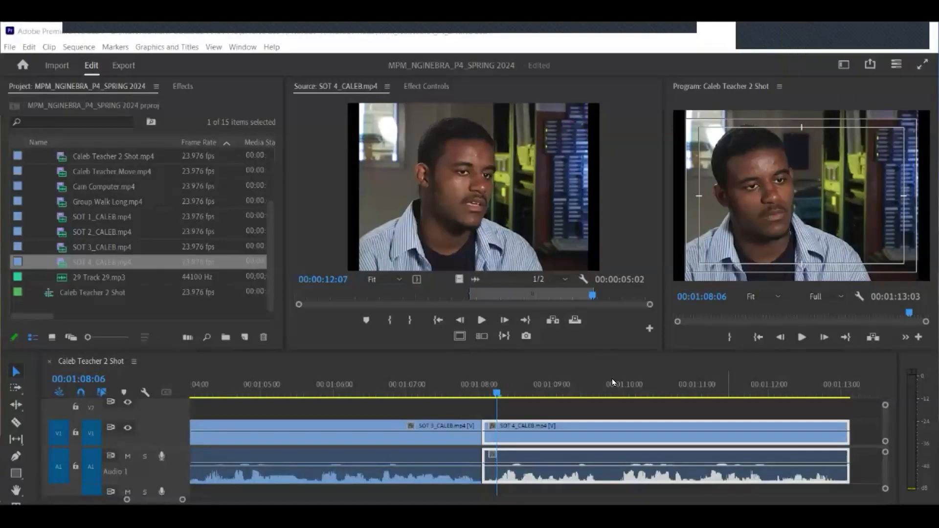
- Move the sequence playhead through the SOT 4_CALEB clip to review its content
{"action": "left_click", "coordinate": [618, 377]}
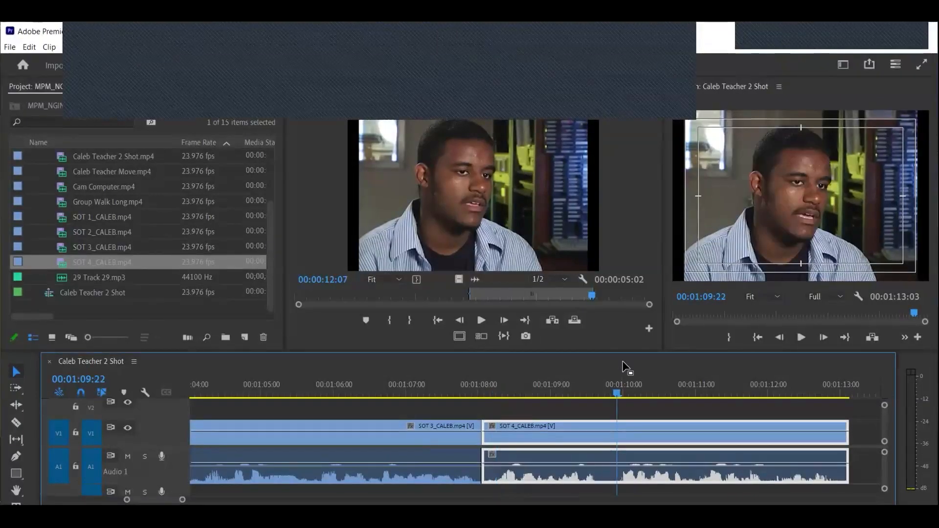
{"action": "left_click", "coordinate": [699, 384]}
{"action": "left_click", "coordinate": [804, 384]}
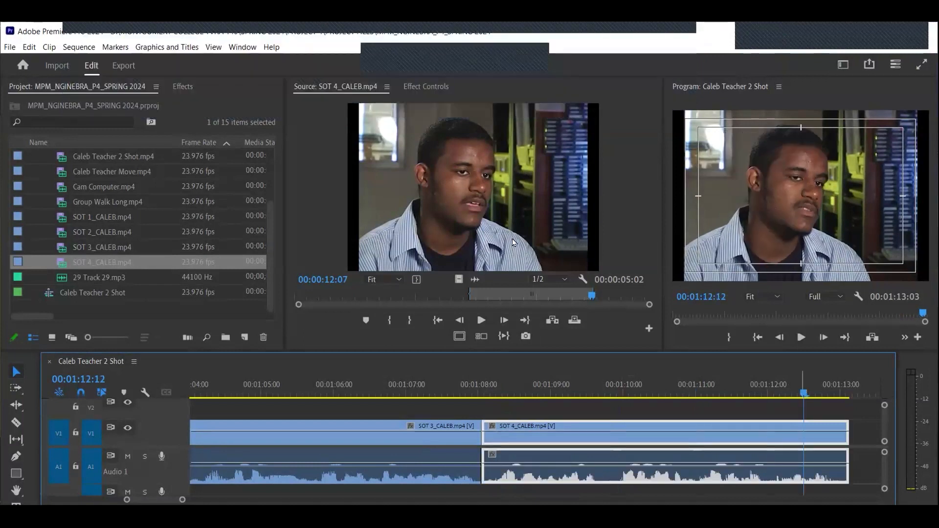
- Jump between SOT 4_CALEB's In and Out points in the Source Monitor, and view its audio waveform zoomed around the In point
{"action": "left_click", "coordinate": [438, 320]}
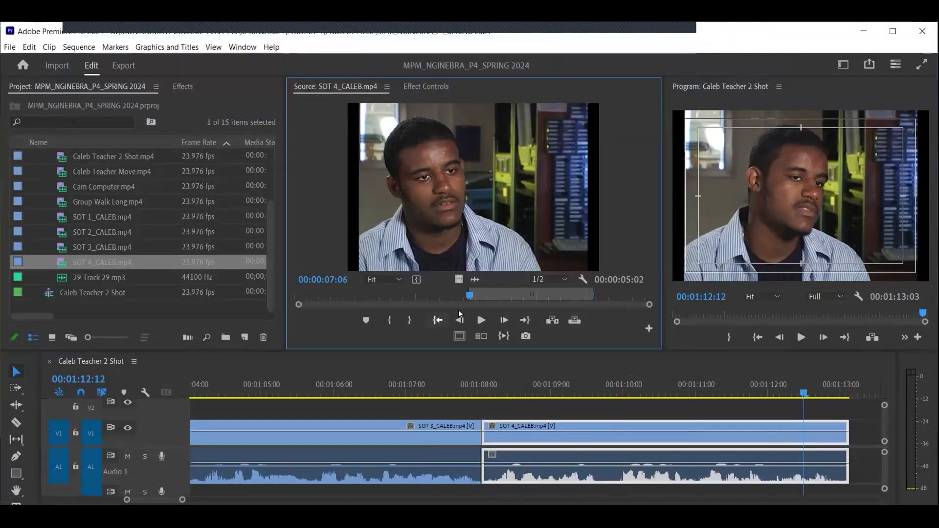
{"action": "left_click", "coordinate": [525, 320]}
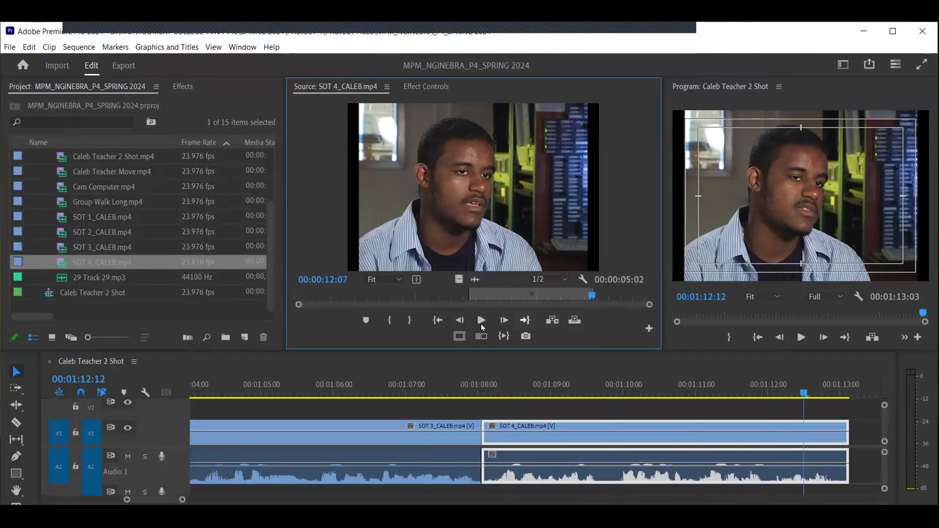
{"action": "left_click", "coordinate": [438, 320]}
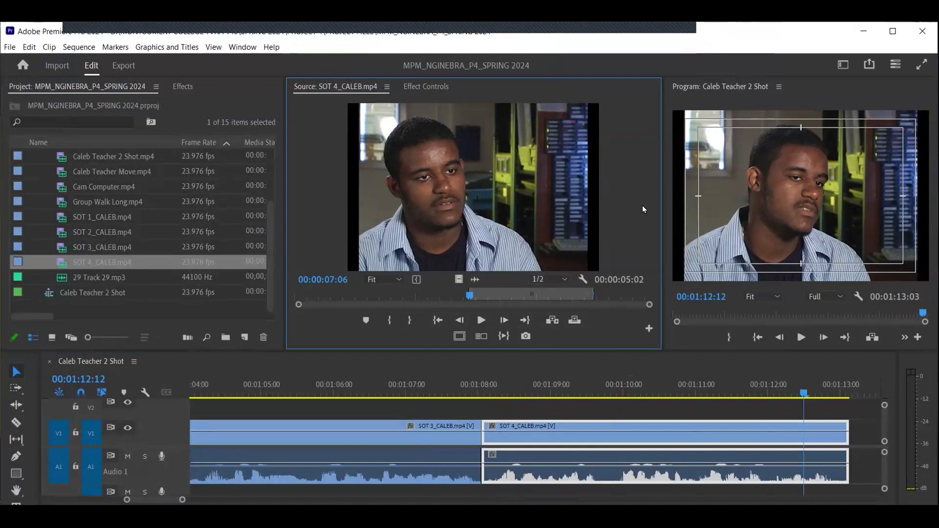
{"action": "left_click", "coordinate": [475, 279]}
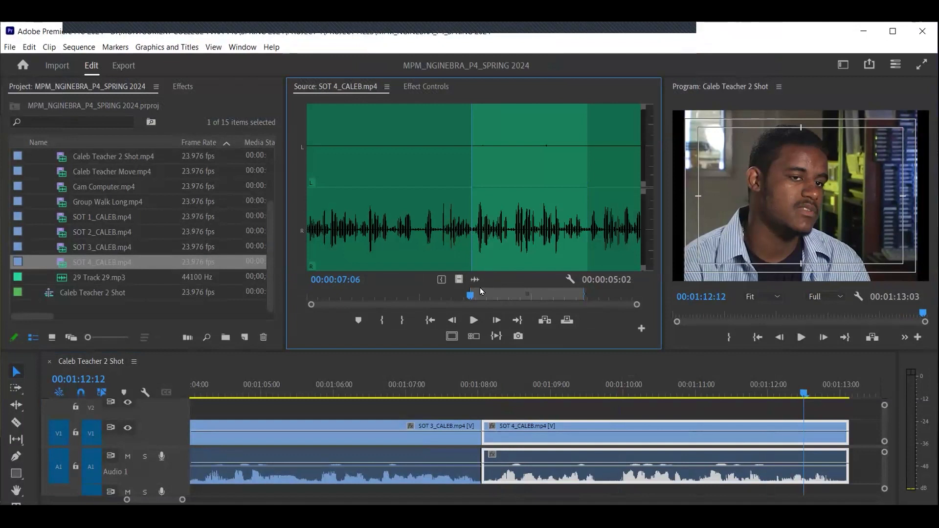
{"action": "left_click_drag", "start_coordinate": [636, 304], "coordinate": [496, 323]}
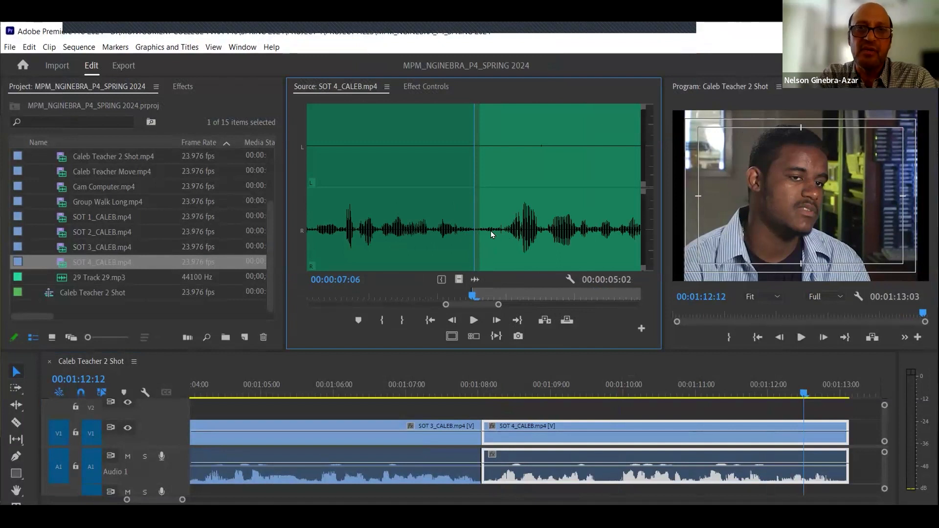
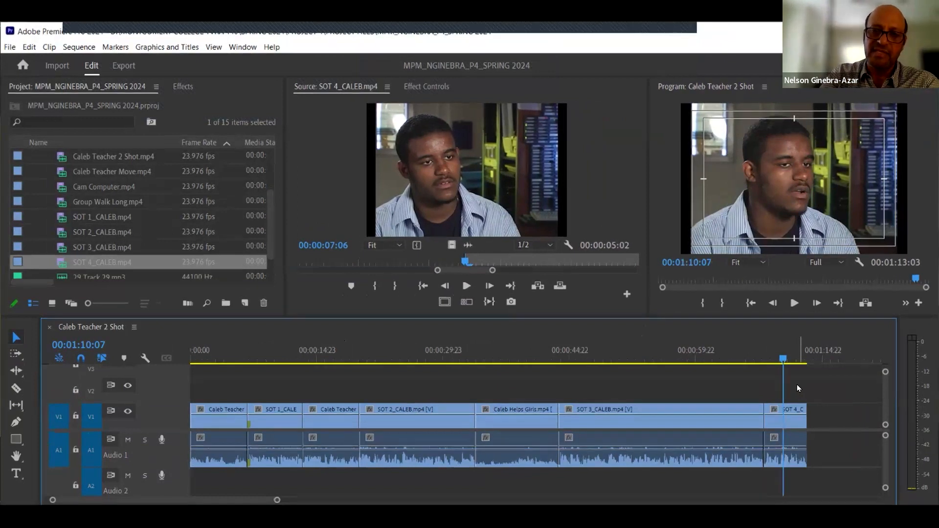
- Move the playhead to the sequence end and open Group Walk Long.mp4 in the Source Monitor
{"action": "key", "text": "End"}
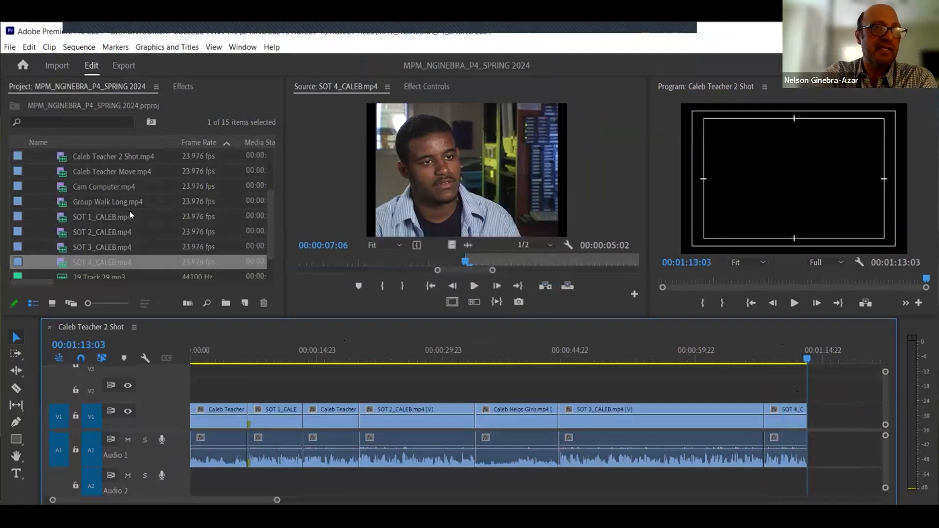
{"action": "left_click", "coordinate": [63, 204]}
{"action": "double_click", "coordinate": [60, 203]}
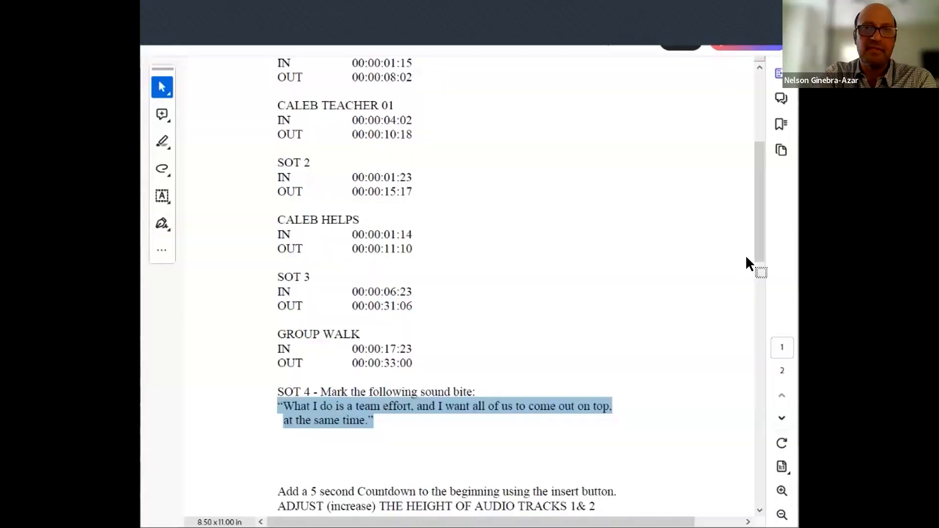
- Read the Group Walk In and Out timecodes in the instructions document
{"action": "scroll", "coordinate": [758, 290], "scroll_direction": "down", "scroll_amount": 3}
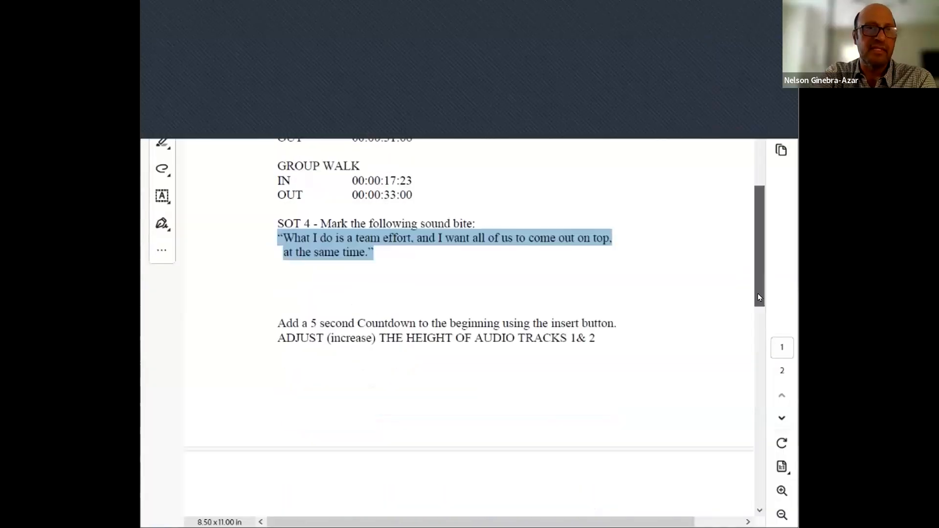
{"action": "left_click_drag", "start_coordinate": [758, 287], "coordinate": [760, 276]}
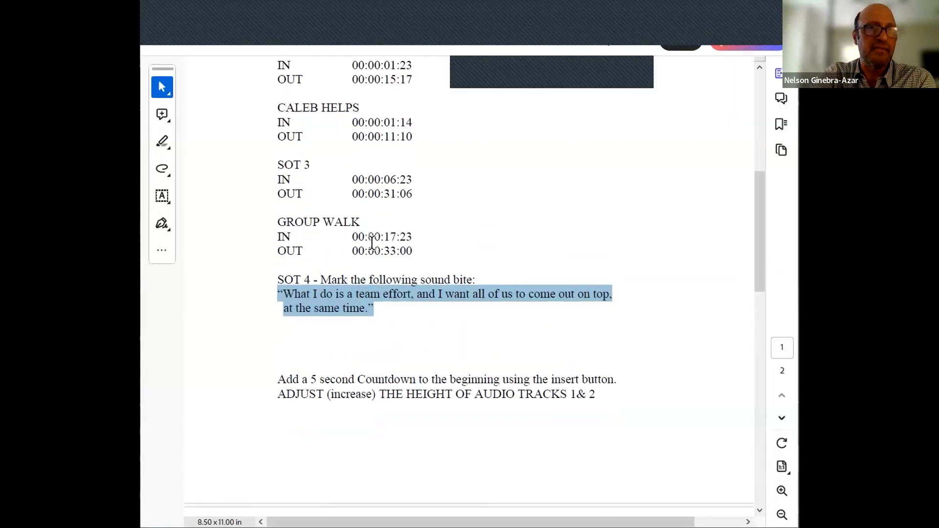
{"action": "left_click", "coordinate": [437, 251]}
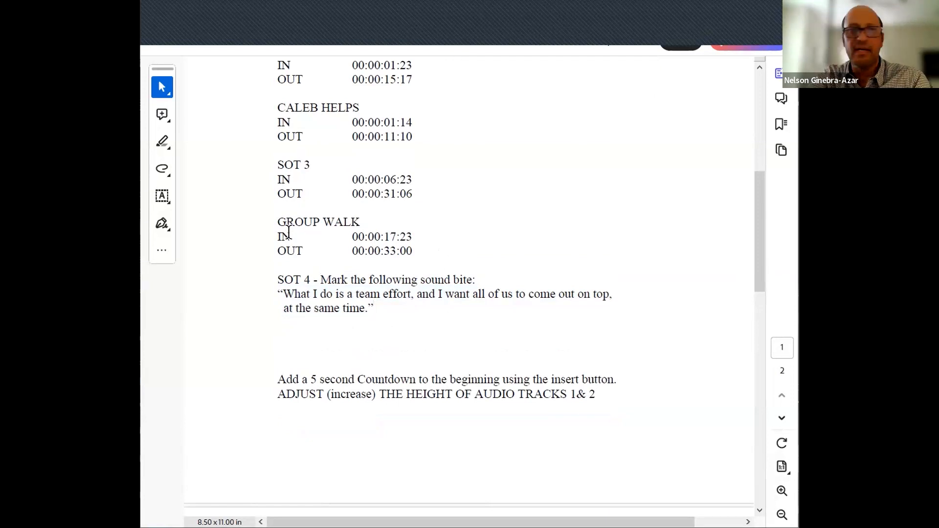
{"action": "left_click_drag", "start_coordinate": [277, 226], "coordinate": [308, 223]}
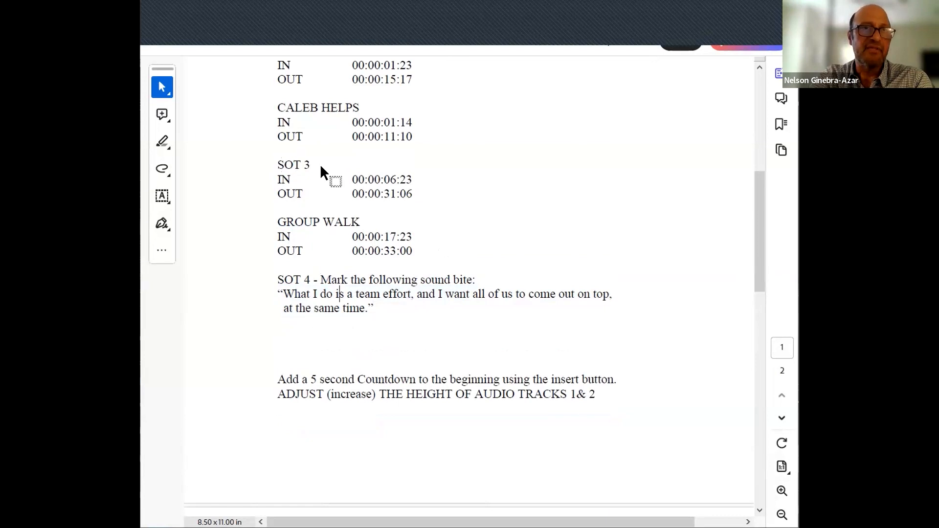
{"action": "left_click_drag", "start_coordinate": [280, 167], "coordinate": [384, 187]}
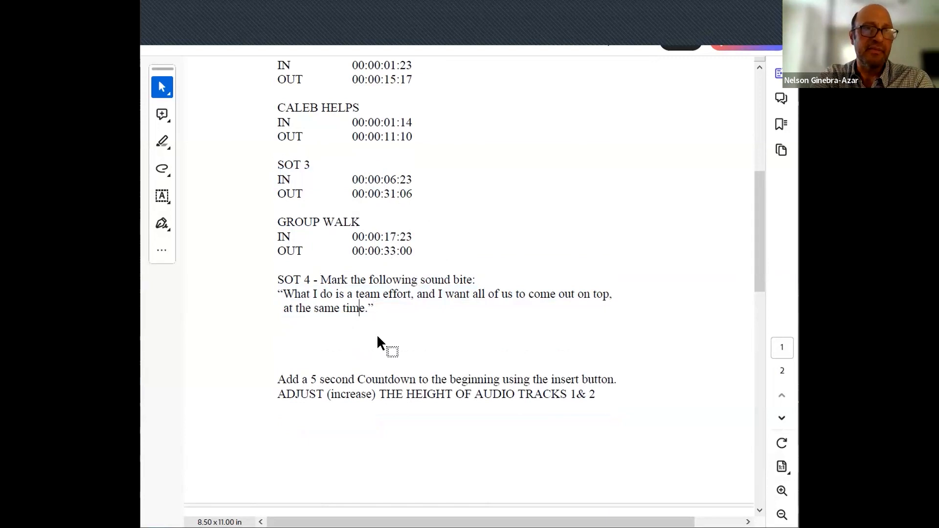
{"action": "left_click", "coordinate": [352, 237]}
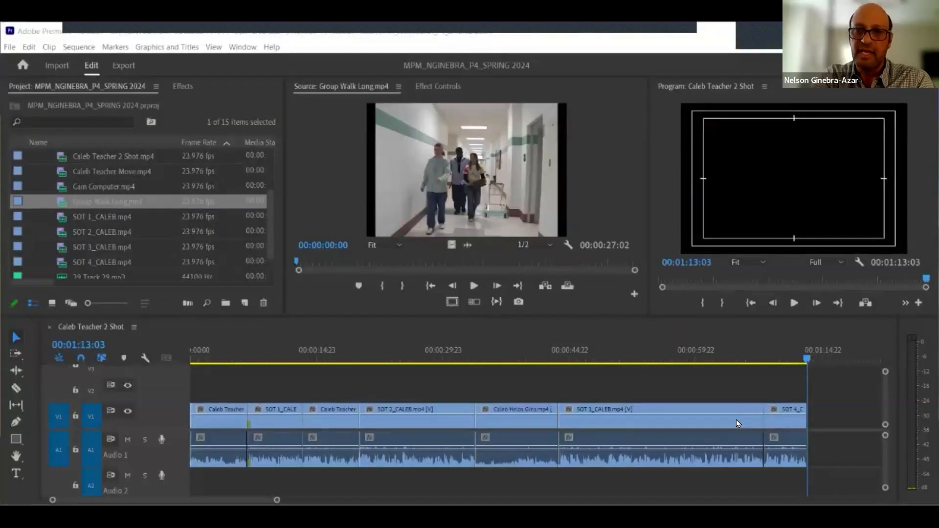
- Mark rough In and Out points on Group Walk Long and drag it into the sequence after SOT 3_CALEB
{"action": "left_click", "coordinate": [735, 419]}
{"action": "left_click", "coordinate": [785, 419]}
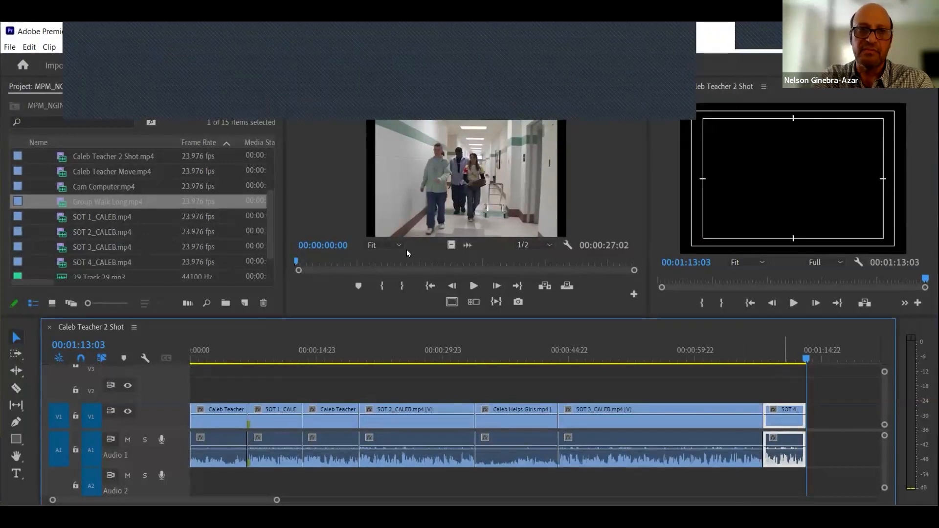
{"action": "key", "text": "ctrl+z"}
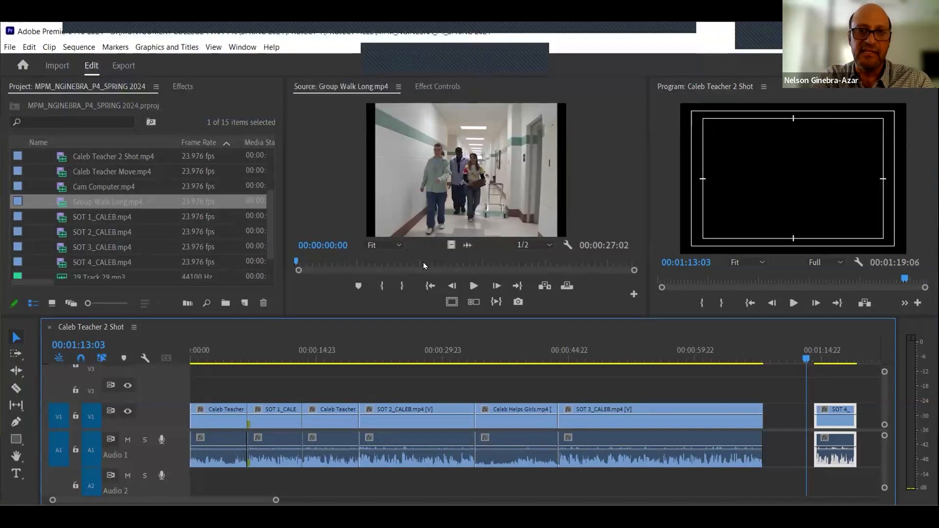
{"action": "left_click", "coordinate": [424, 262]}
{"action": "key", "text": "i"}
{"action": "left_click", "coordinate": [446, 263]}
{"action": "key", "text": "o"}
{"action": "left_click_drag", "start_coordinate": [460, 189], "coordinate": [766, 426]}
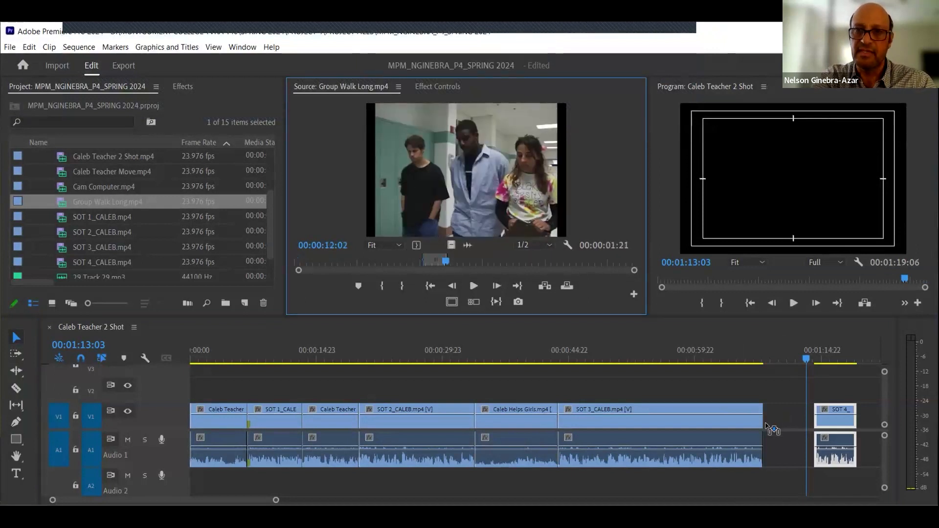
- Move the Group Walk Long clip after SOT 4_CALEB and ripple delete the gap it leaves
{"action": "right_click", "coordinate": [789, 415]}
{"action": "left_click", "coordinate": [800, 422]}
{"action": "left_click_drag", "start_coordinate": [778, 360], "coordinate": [765, 359]}
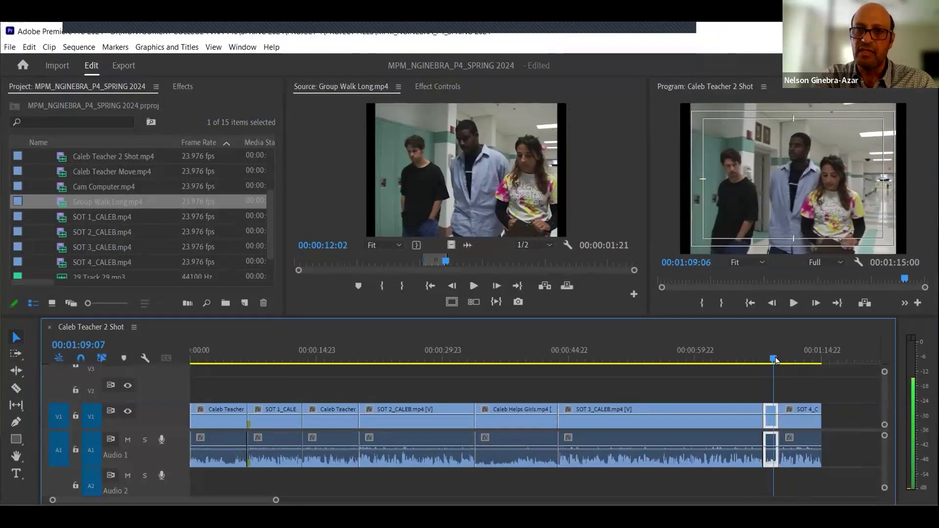
{"action": "key", "text": "equal"}
{"action": "key", "text": "equal"}
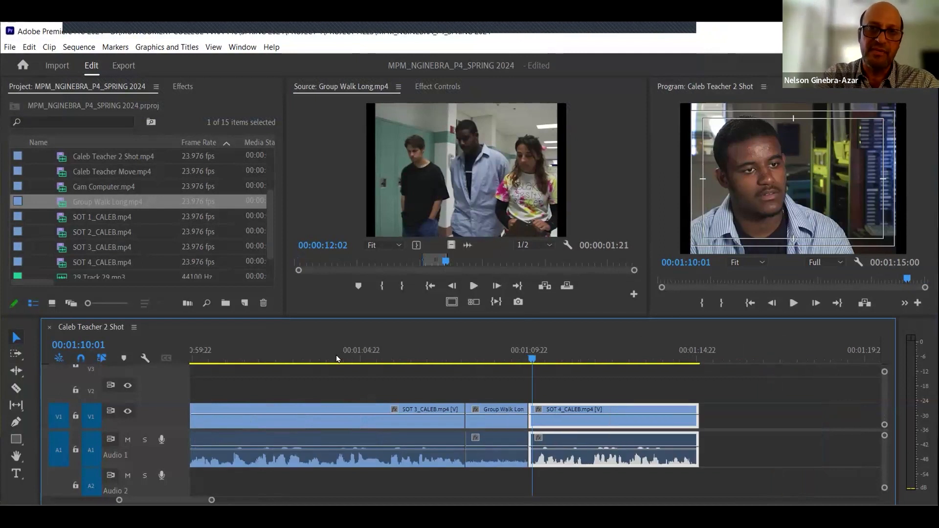
{"action": "left_click", "coordinate": [495, 423]}
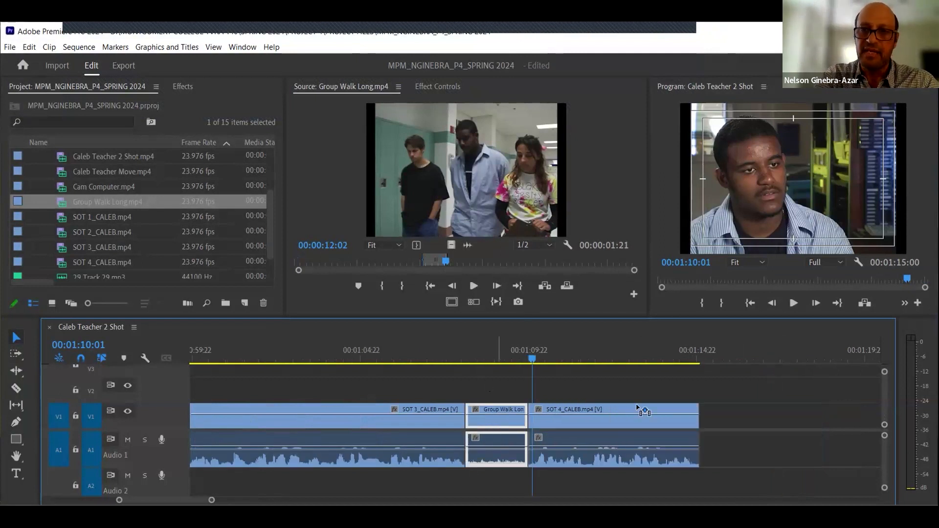
{"action": "left_click_drag", "start_coordinate": [495, 424], "coordinate": [782, 410]}
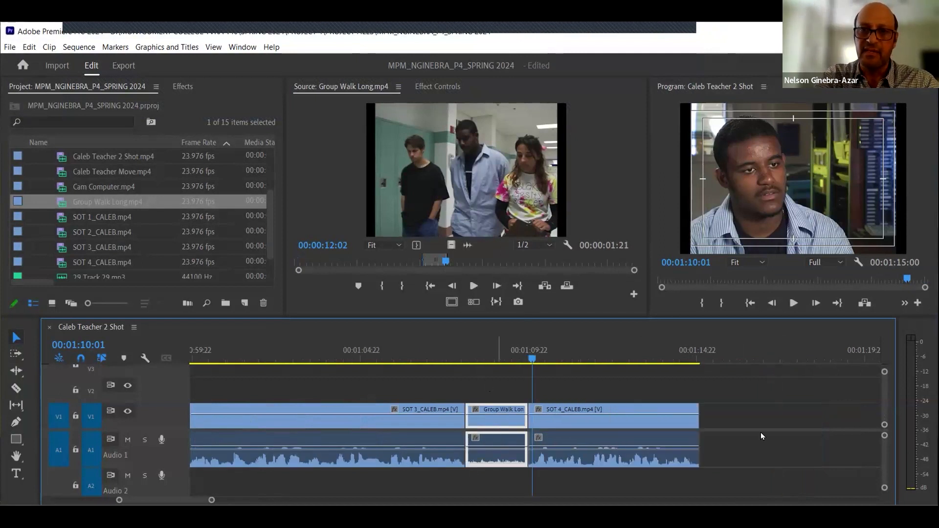
{"action": "right_click", "coordinate": [503, 427]}
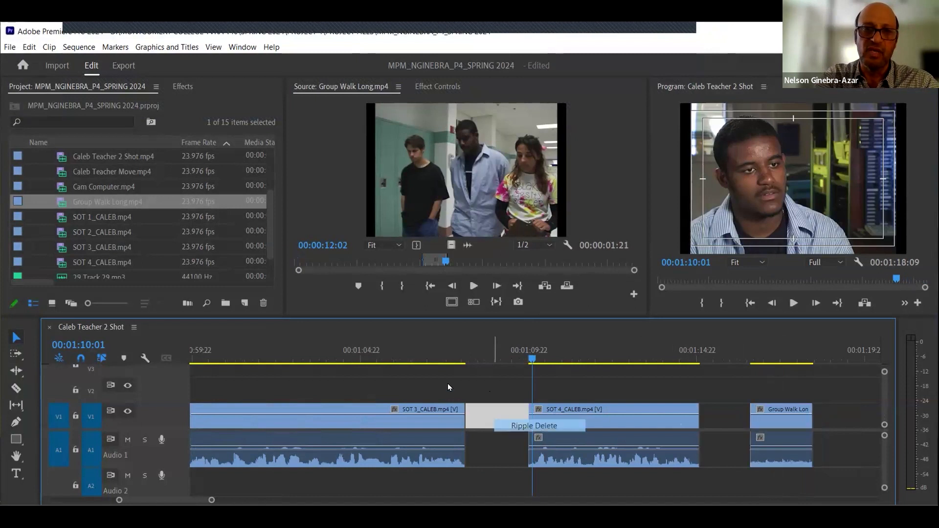
{"action": "left_click", "coordinate": [543, 426]}
- Delete the Group Walk Long clip from the end of the sequence
{"action": "left_click_drag", "start_coordinate": [440, 361], "coordinate": [488, 361]}
{"action": "left_click", "coordinate": [633, 374]}
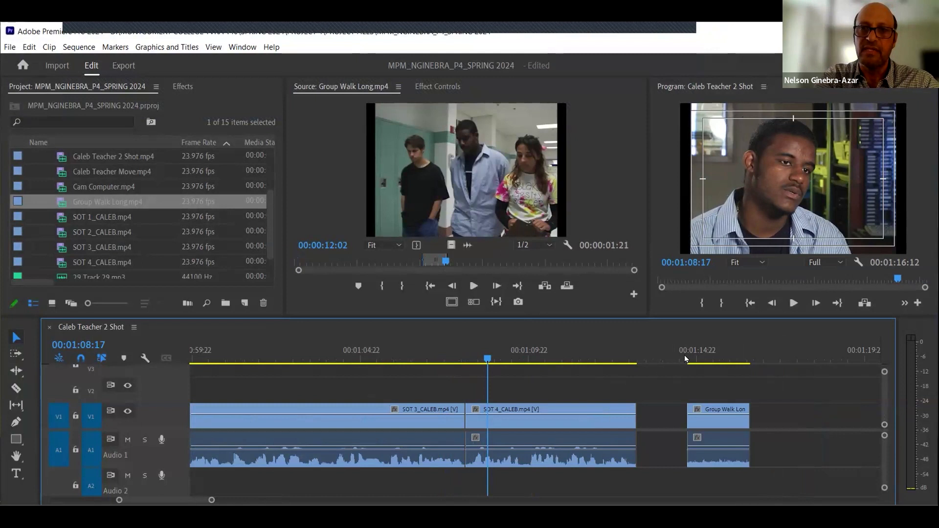
{"action": "left_click", "coordinate": [693, 358]}
{"action": "left_click", "coordinate": [706, 409]}
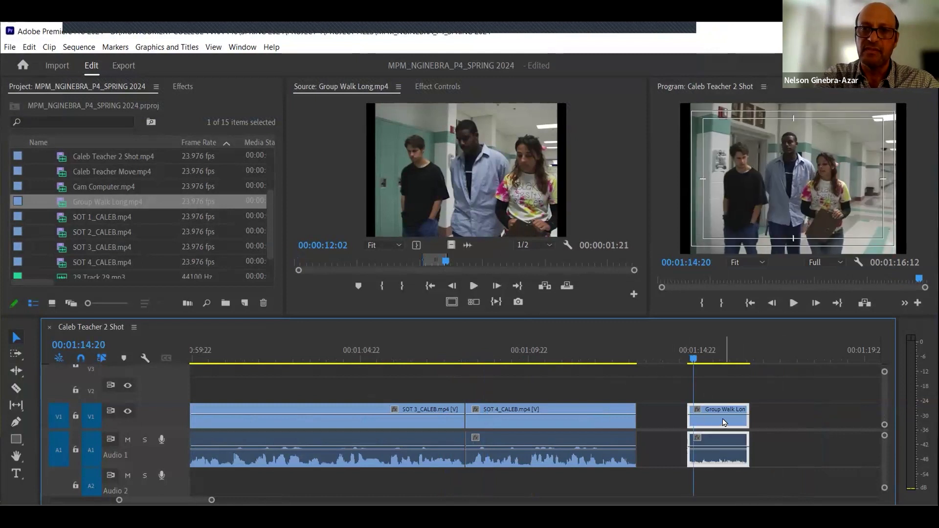
{"action": "key", "text": "Delete"}
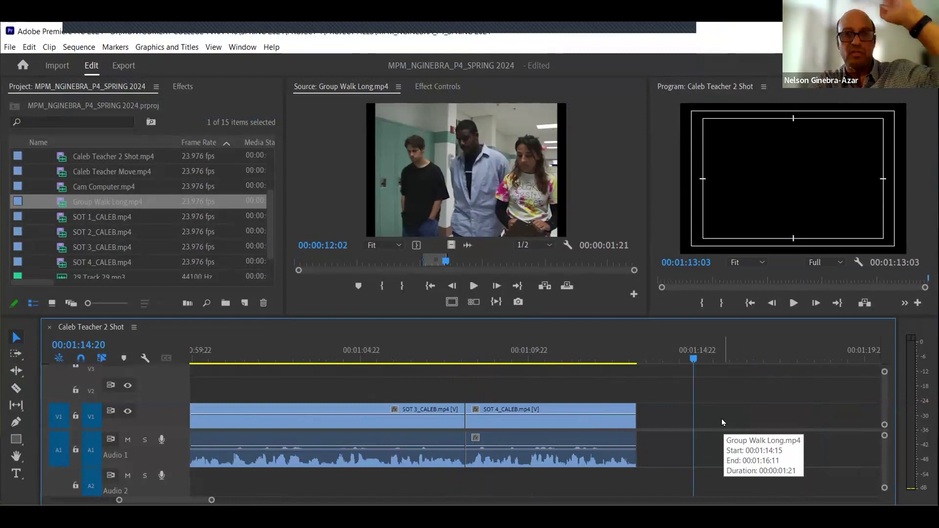
- Save the project and park the playhead at the end of the sequence
{"action": "key", "text": "ctrl+s"}
{"action": "left_click", "coordinate": [615, 357]}
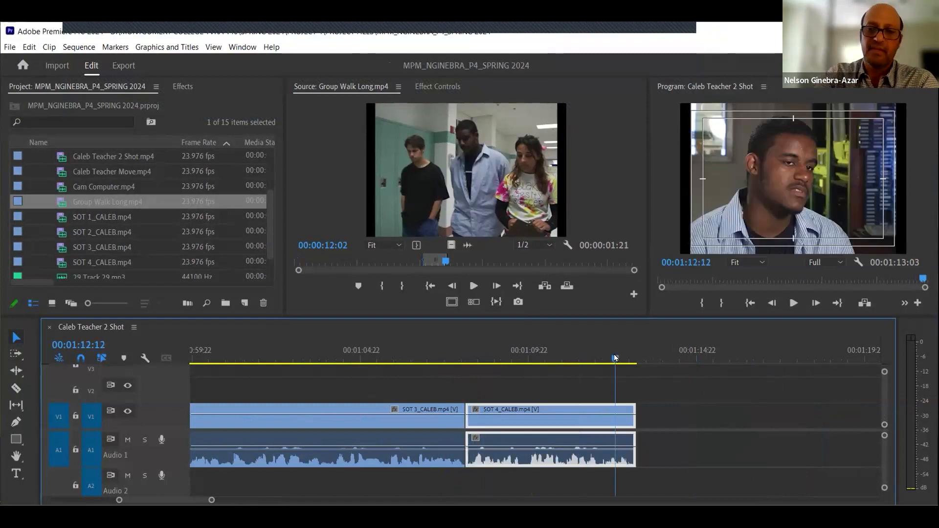
{"action": "left_click_drag", "start_coordinate": [615, 358], "coordinate": [635, 357]}
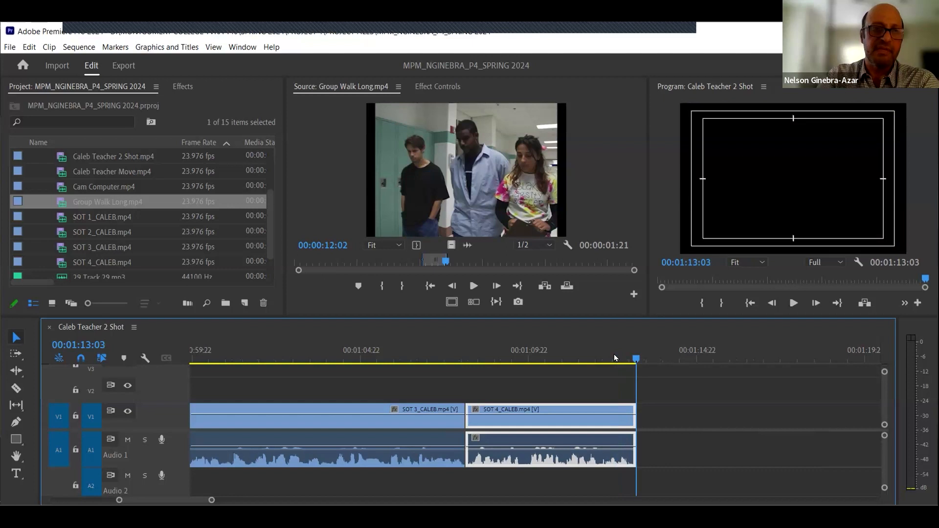
{"action": "left_click", "coordinate": [668, 413]}
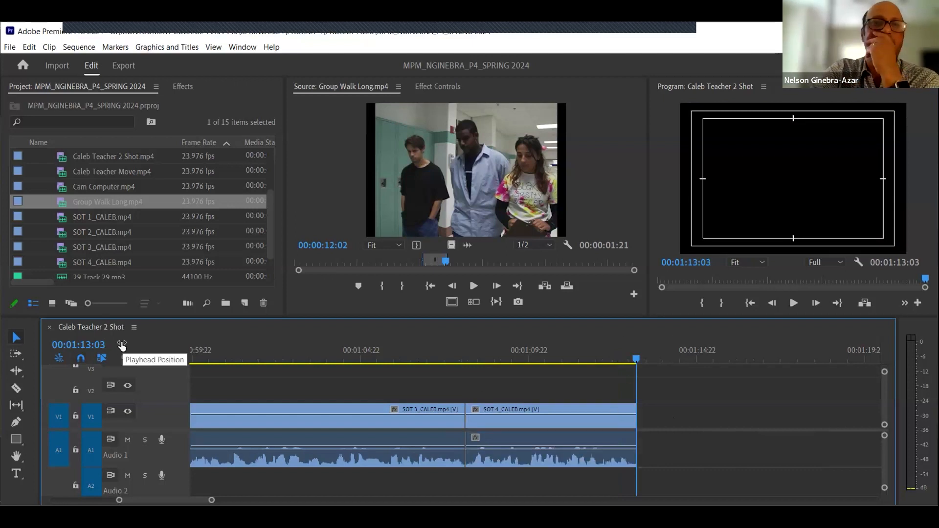
- Check the Group Walk In and Out timecodes in the instructions document again
{"action": "left_click", "coordinate": [474, 199]}
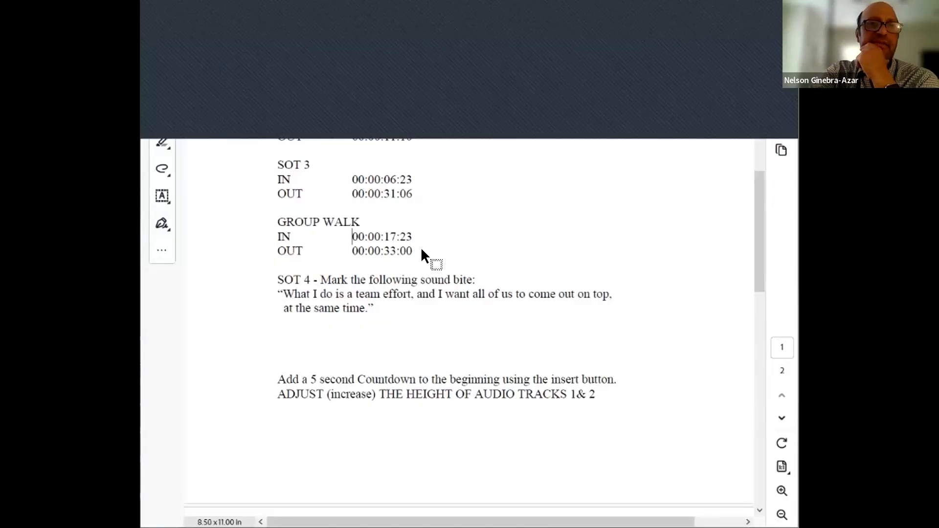
{"action": "left_click_drag", "start_coordinate": [385, 253], "coordinate": [407, 252]}
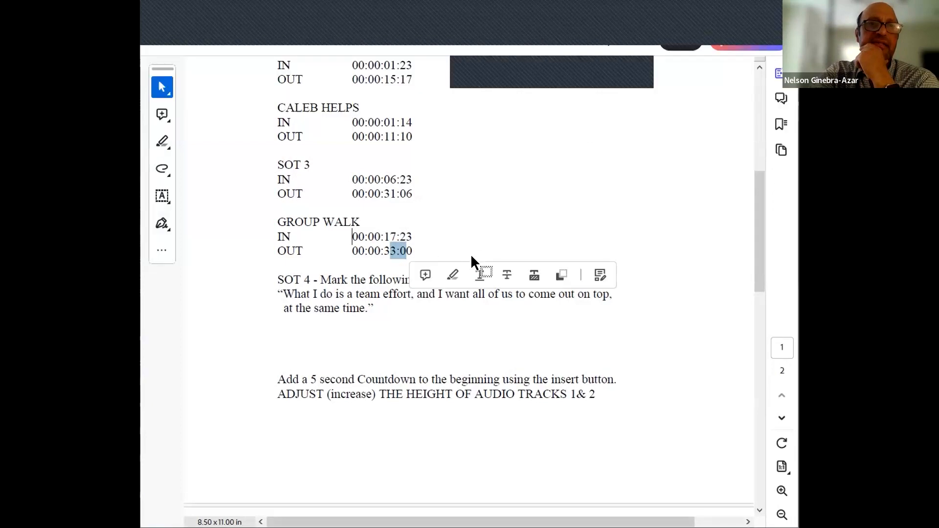
{"action": "left_click", "coordinate": [486, 229]}
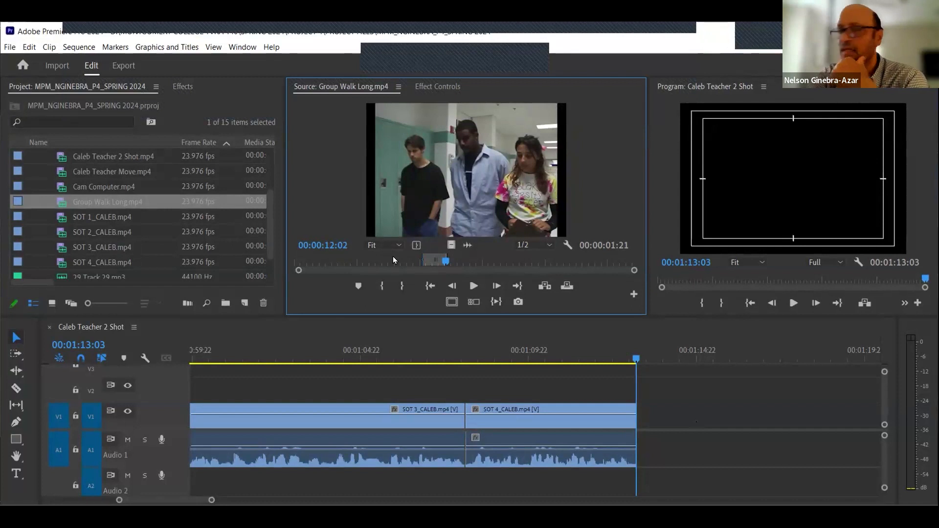
- Mark Group Walk Long's In point at 00:00:10:15 and Out point at 00:00:27:00 in the Source Monitor
{"action": "left_click", "coordinate": [322, 245]}
{"action": "type", "text": "1015"}
{"action": "key", "text": "Return"}
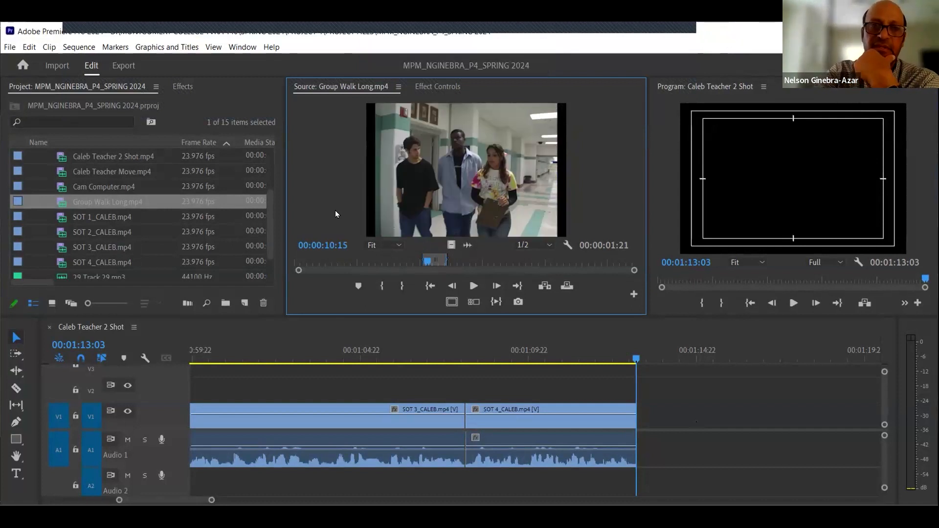
{"action": "left_click", "coordinate": [382, 288]}
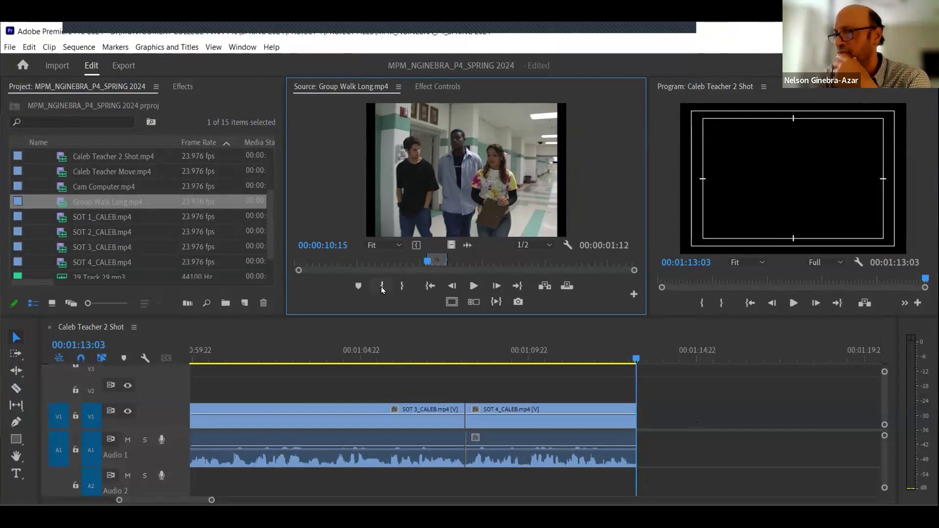
{"action": "left_click", "coordinate": [589, 260]}
{"action": "left_click_drag", "start_coordinate": [593, 260], "coordinate": [598, 262]}
{"action": "left_click", "coordinate": [337, 244]}
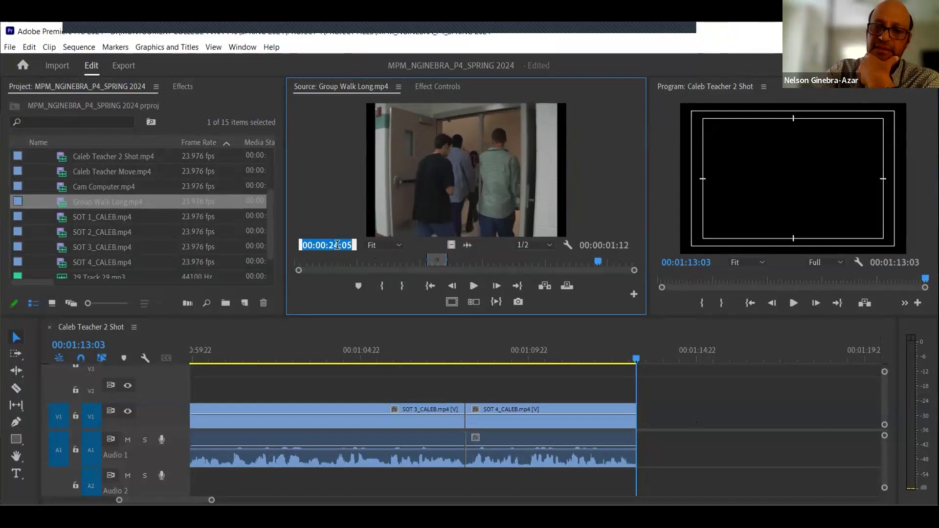
{"action": "type", "text": "2700"}
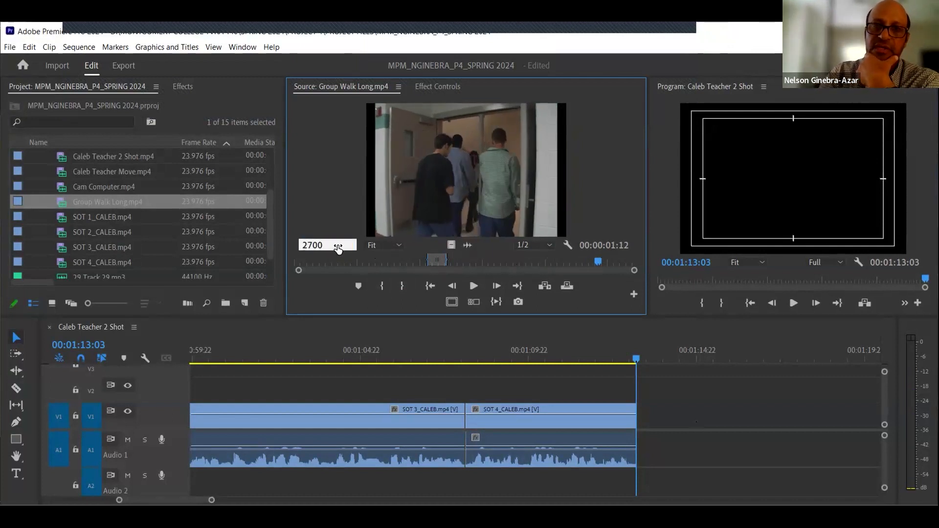
{"action": "key", "text": "Return"}
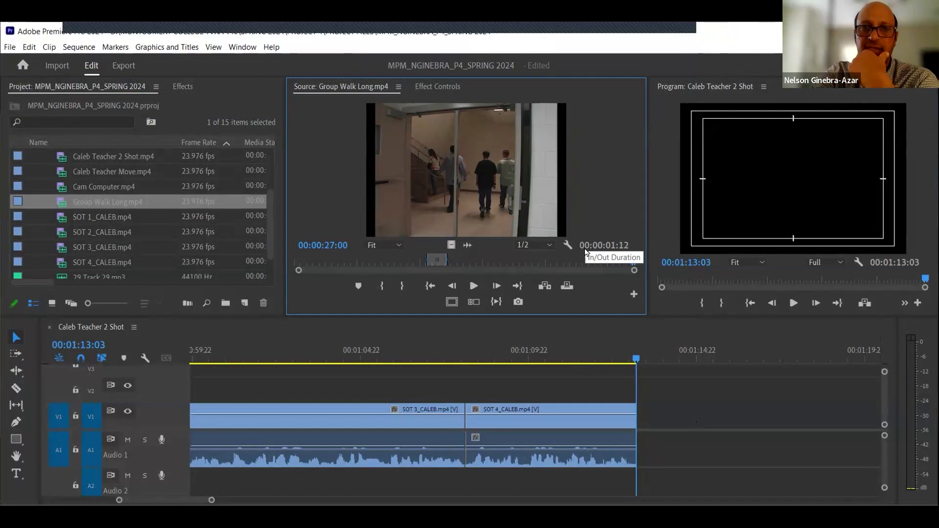
{"action": "left_click", "coordinate": [403, 286]}
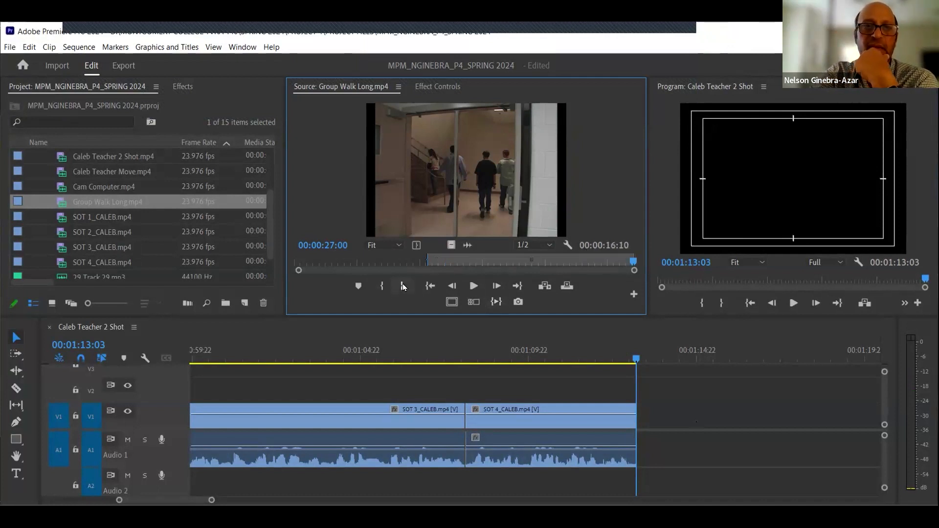
- Add the marked Group Walk Long clip to the end of the sequence on V1 and A1 and zoom to fit
{"action": "left_click", "coordinate": [427, 287]}
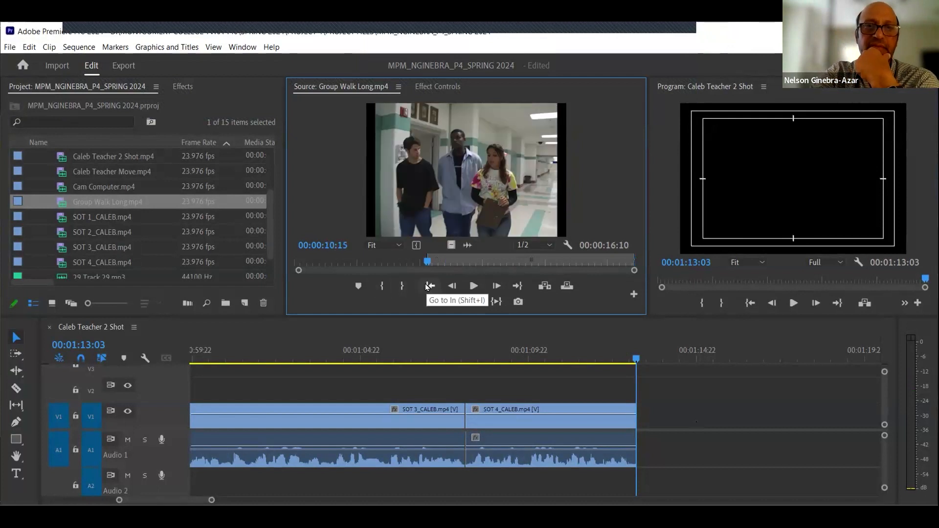
{"action": "left_click", "coordinate": [517, 287]}
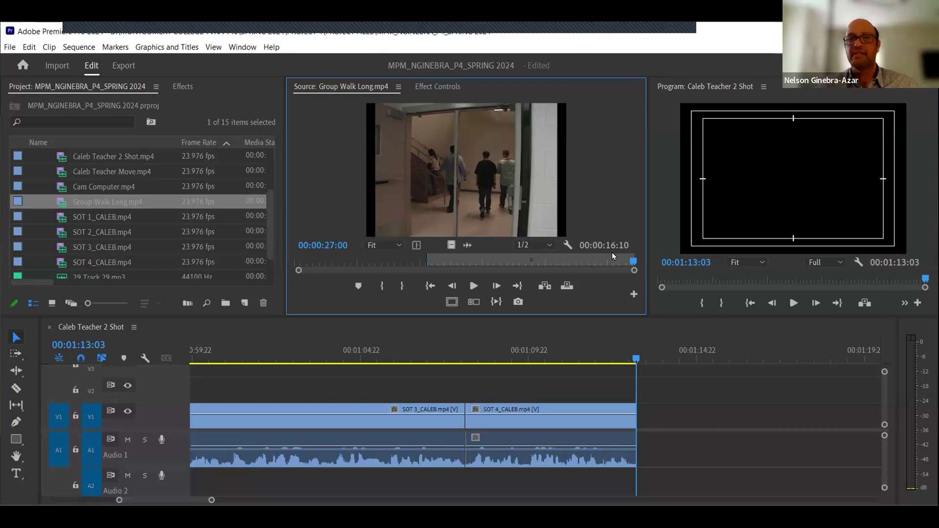
{"action": "left_click", "coordinate": [545, 286]}
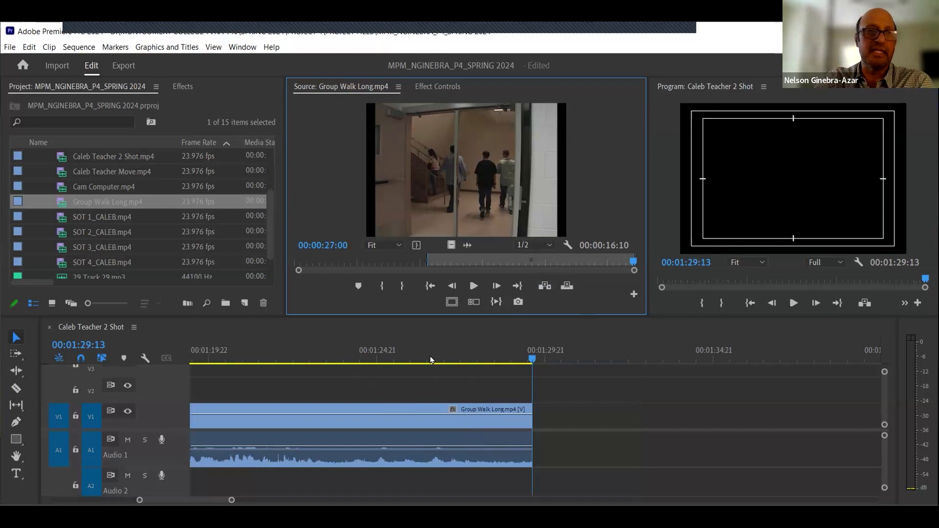
{"action": "left_click", "coordinate": [486, 358]}
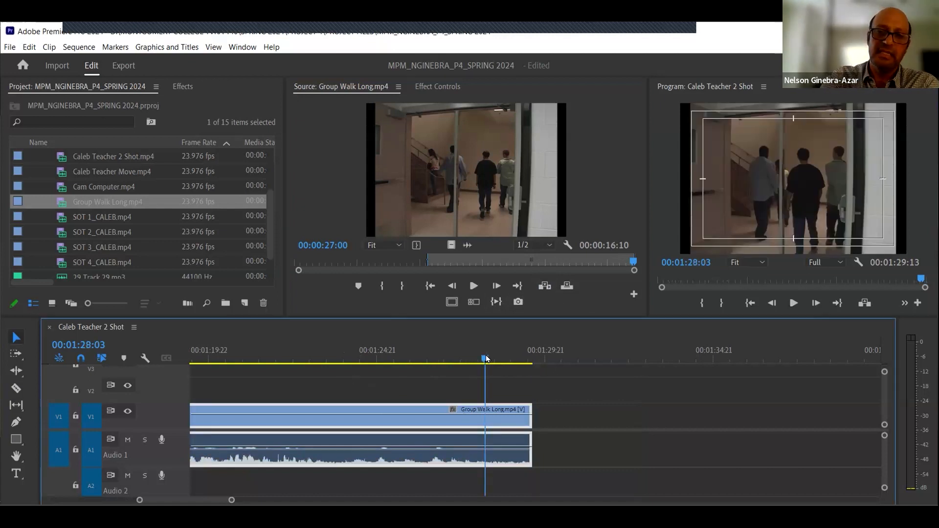
{"action": "key", "text": "backslash"}
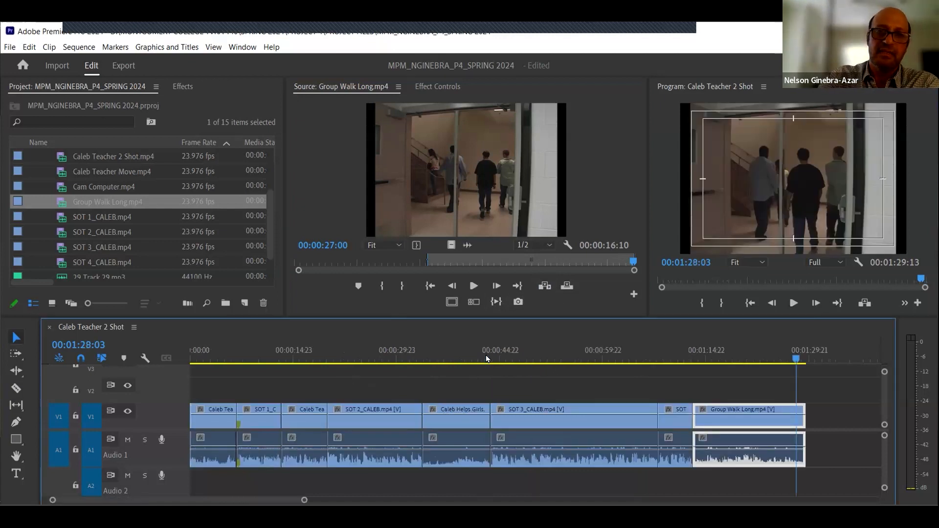
- Deselect the clips, save the project, and send the playhead to the end of the sequence
{"action": "left_click", "coordinate": [835, 414]}
{"action": "key", "text": "ctrl+s"}
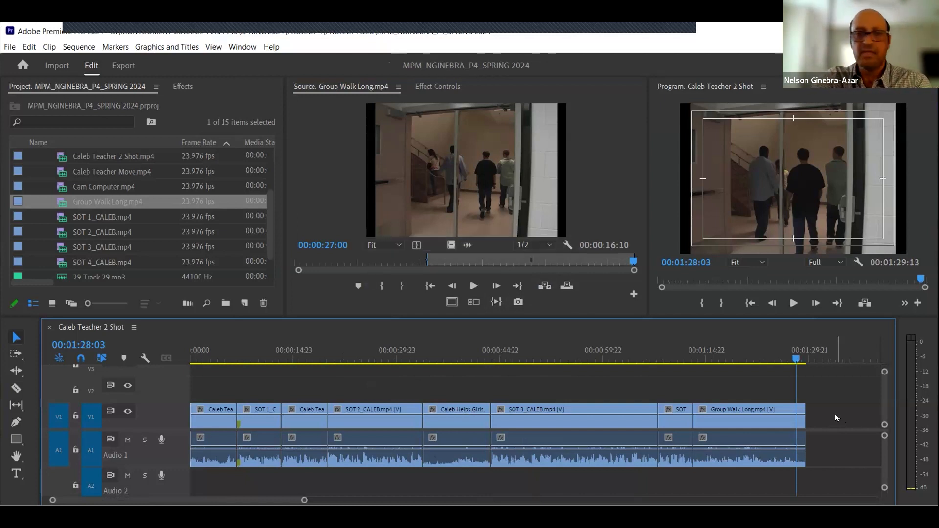
{"action": "left_click", "coordinate": [765, 361]}
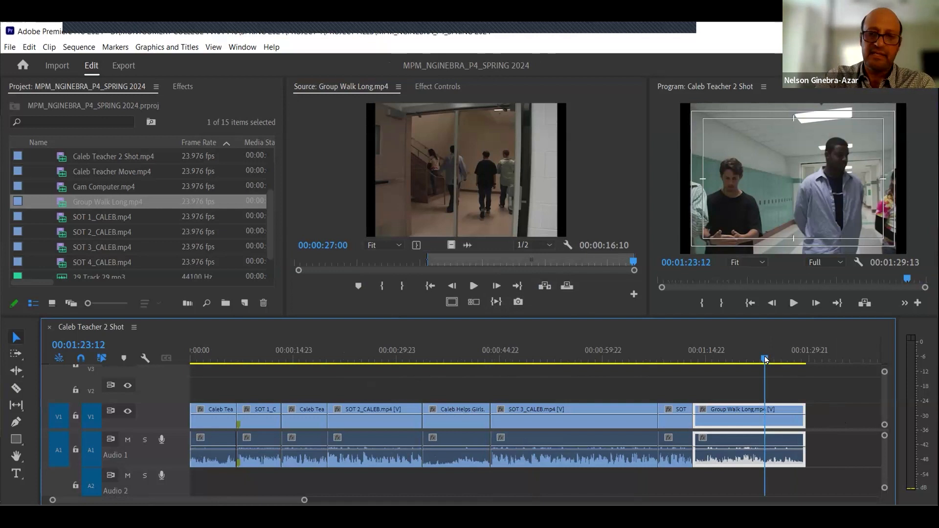
{"action": "key", "text": "End"}
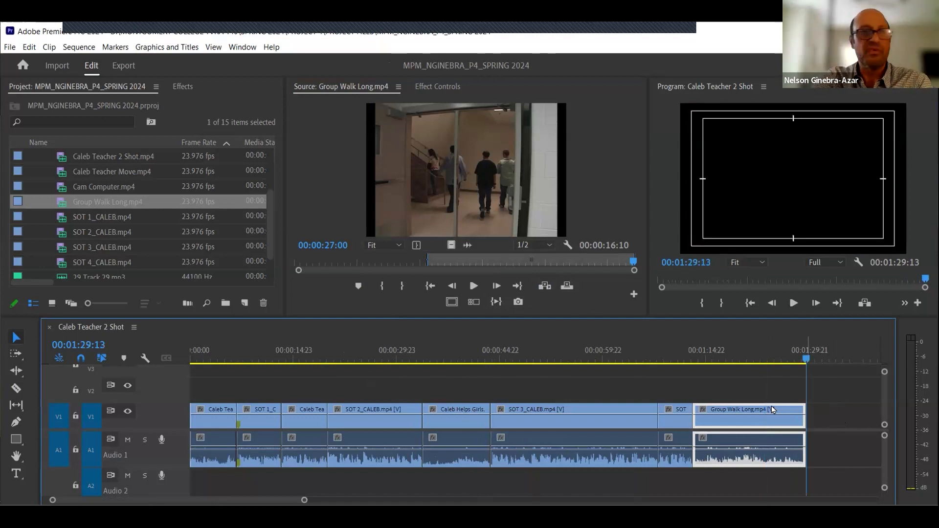
{"action": "left_click", "coordinate": [823, 408]}
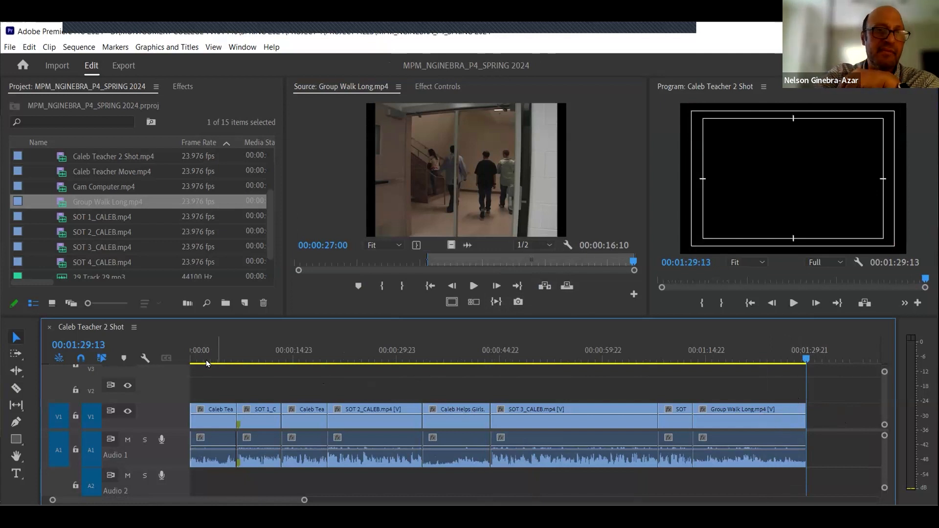
- Scrub the sequence from its start, zooming the timeline in and back out to examine the cuts, then return to the end
{"action": "left_click_drag", "start_coordinate": [207, 360], "coordinate": [183, 369]}
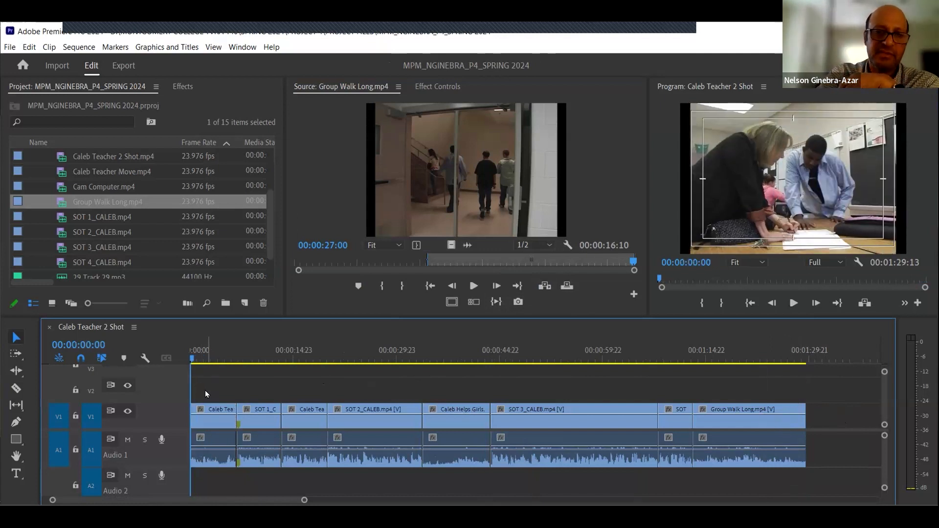
{"action": "key", "text": "="}
{"action": "key", "text": "="}
{"action": "key", "text": "="}
{"action": "key", "text": "="}
{"action": "key", "text": "minus"}
{"action": "key", "text": "minus"}
{"action": "key", "text": "minus"}
{"action": "key", "text": "minus"}
{"action": "key", "text": "minus"}
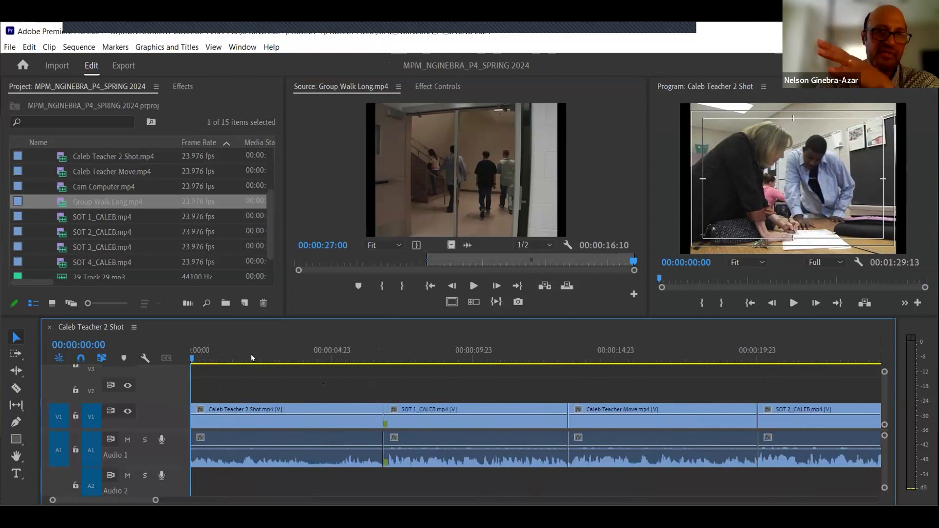
{"action": "left_click", "coordinate": [295, 356]}
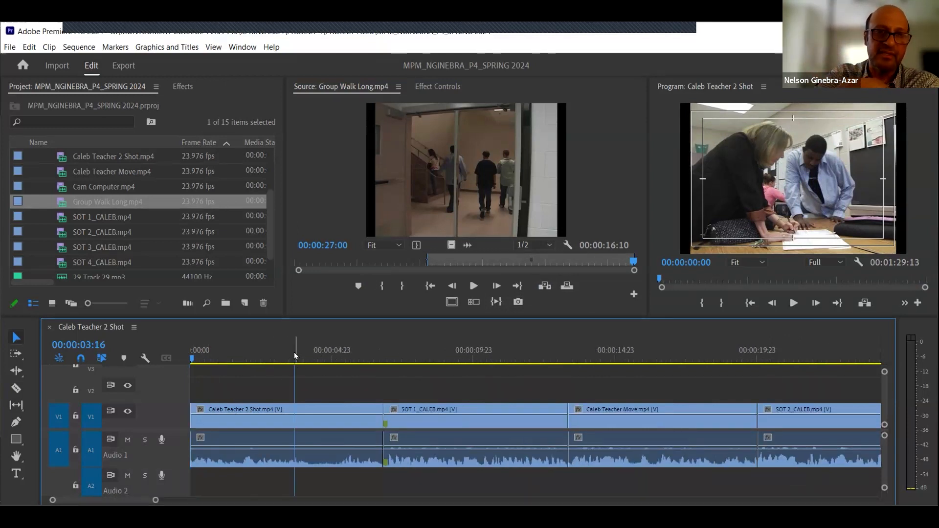
{"action": "key", "text": "minus"}
{"action": "key", "text": "minus"}
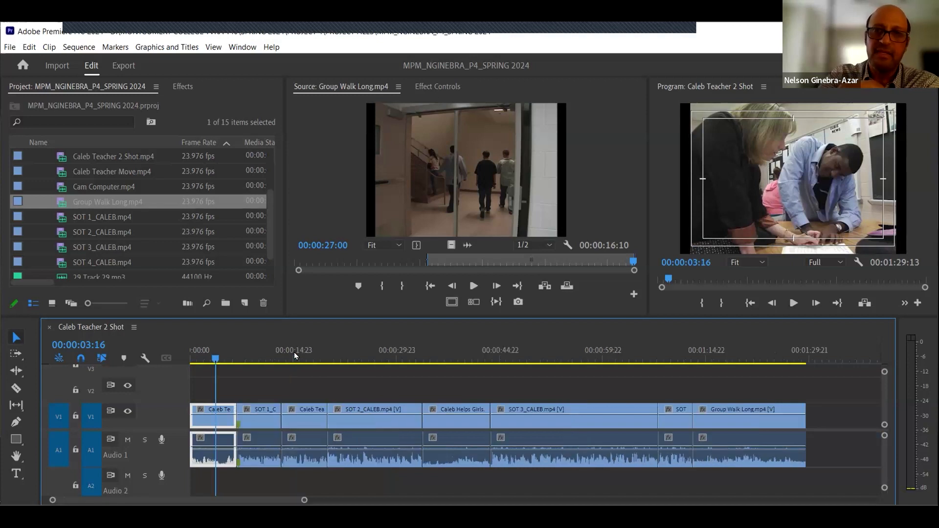
{"action": "left_click", "coordinate": [767, 354]}
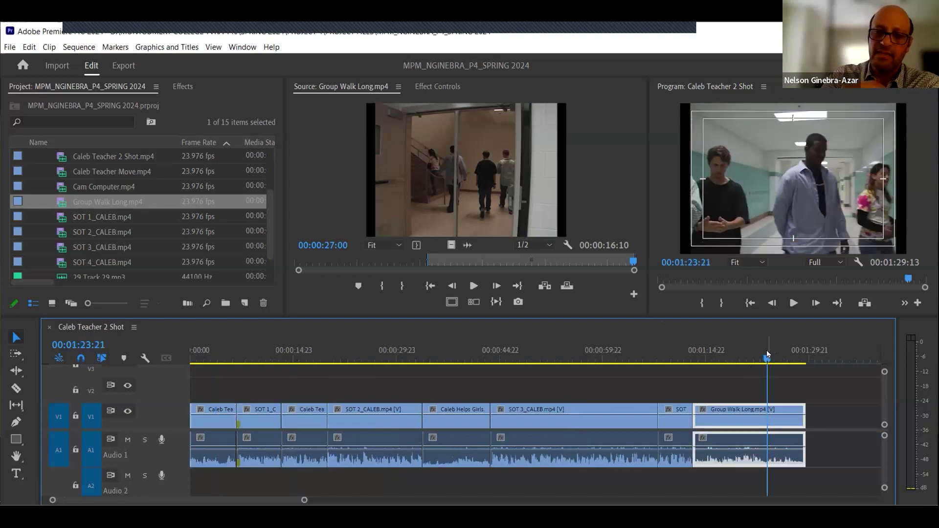
{"action": "key", "text": "End"}
{"action": "left_click", "coordinate": [842, 414]}
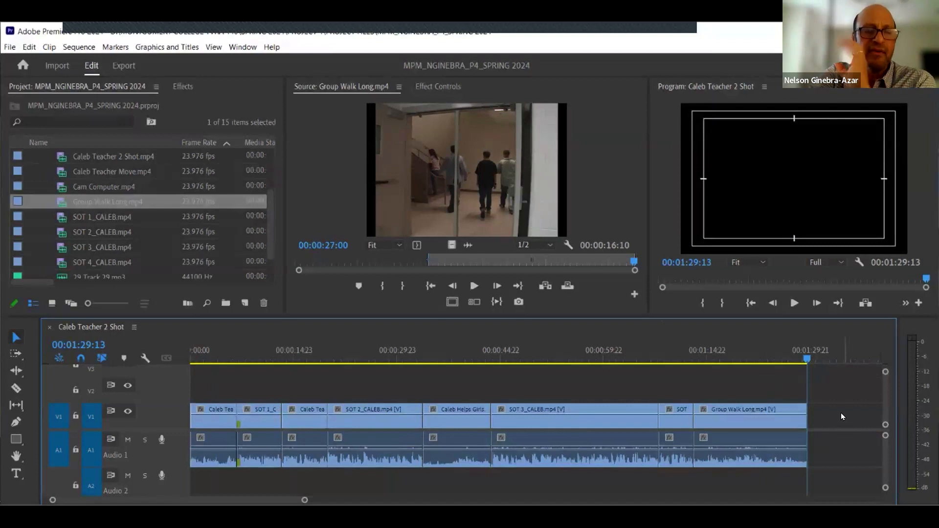
- Review each assembled clip on V1 and A1 in turn, from SOT 1_CALEB through Group Walk Long
{"action": "left_click", "coordinate": [255, 363]}
{"action": "left_click", "coordinate": [265, 424]}
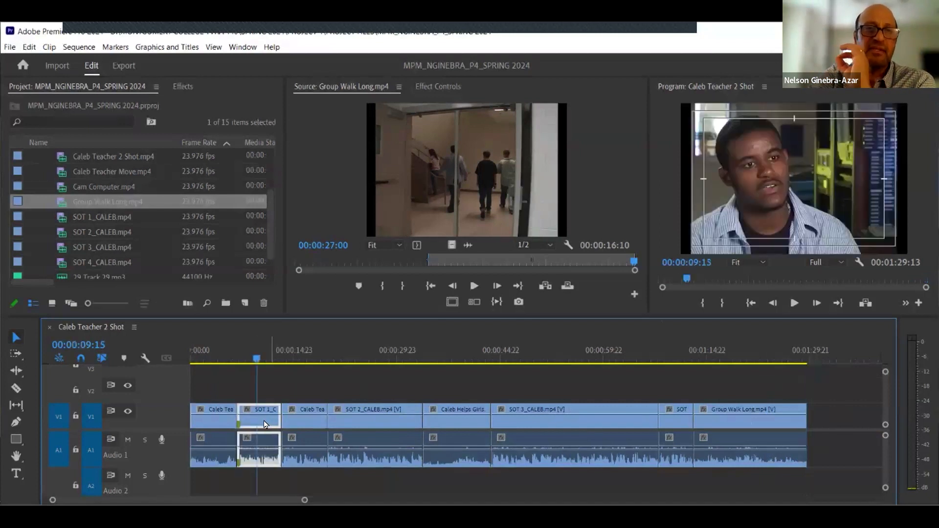
{"action": "left_click", "coordinate": [350, 355]}
{"action": "left_click", "coordinate": [380, 413]}
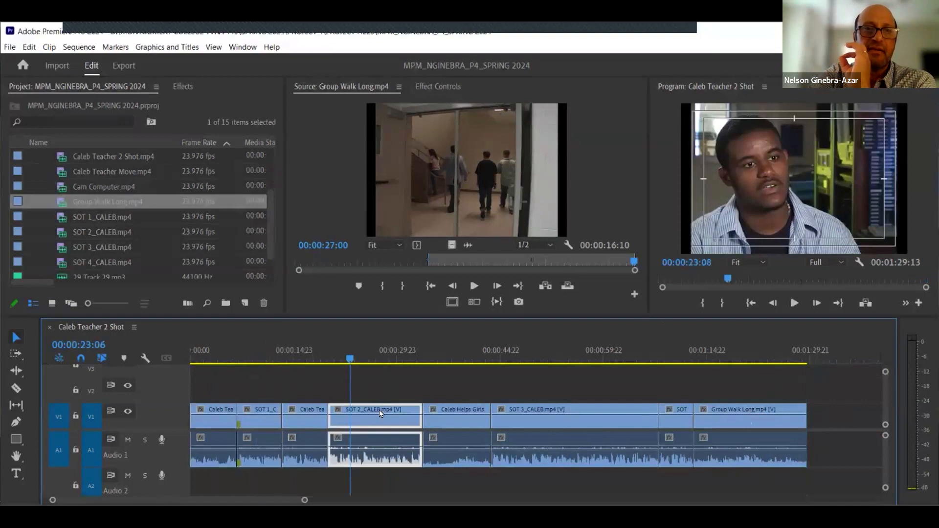
{"action": "left_click", "coordinate": [521, 352]}
{"action": "left_click", "coordinate": [561, 414]}
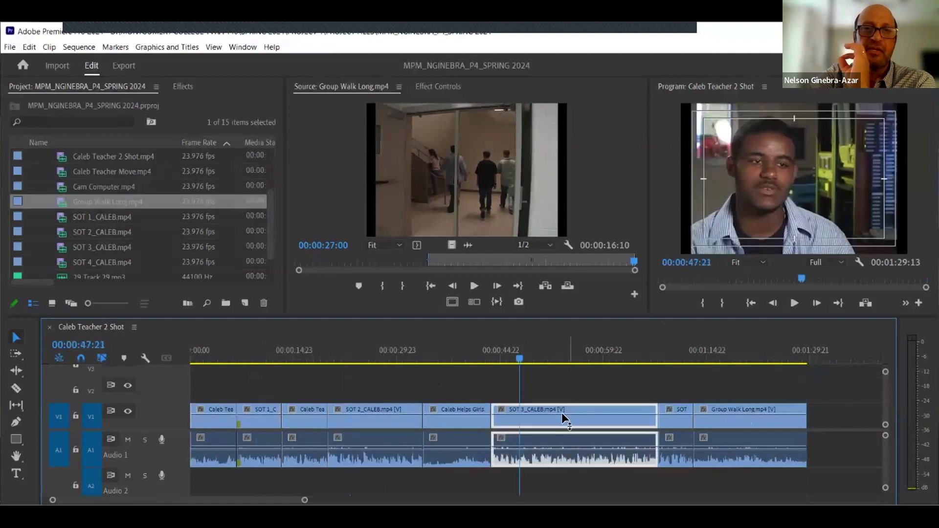
{"action": "left_click", "coordinate": [691, 352]}
{"action": "left_click", "coordinate": [668, 411]}
{"action": "left_click", "coordinate": [714, 423]}
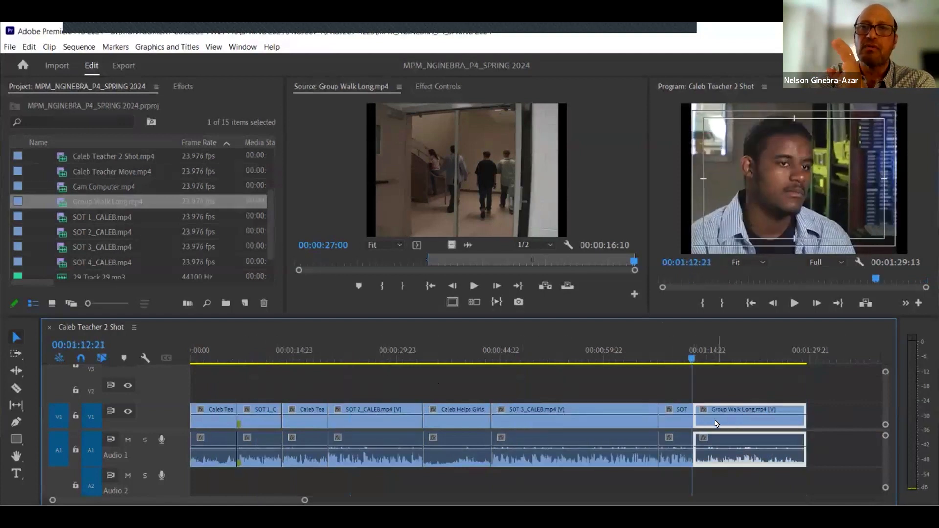
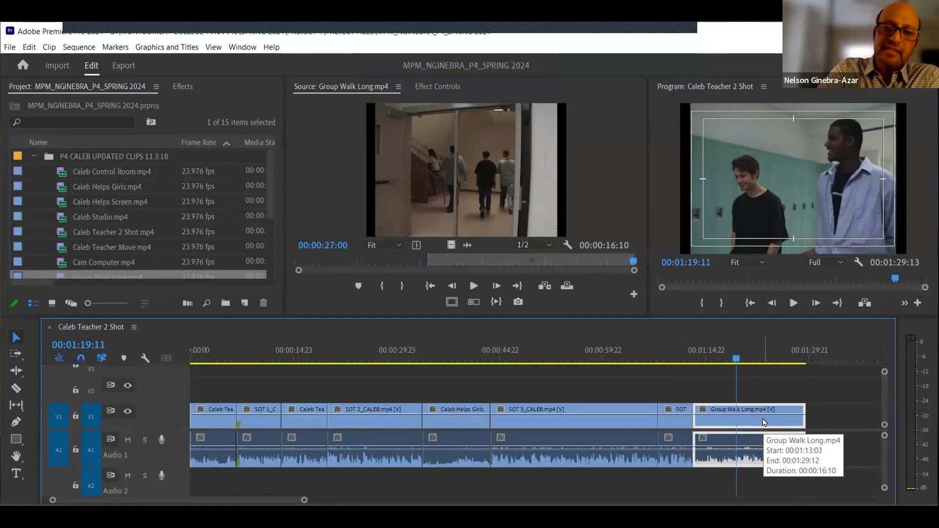
- Delete the Group Walk Long clip from the end of the sequence
{"action": "key", "text": "Delete"}
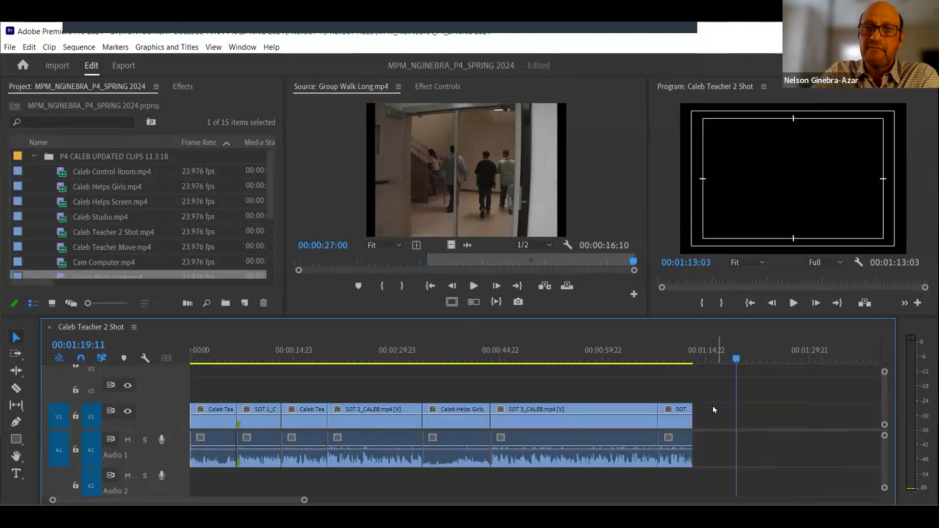
{"action": "left_click", "coordinate": [675, 359]}
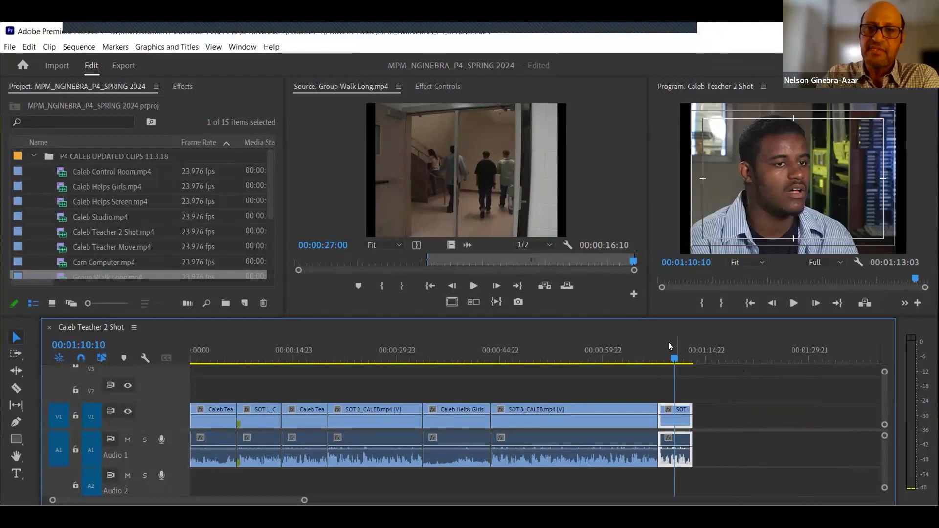
{"action": "left_click", "coordinate": [693, 393]}
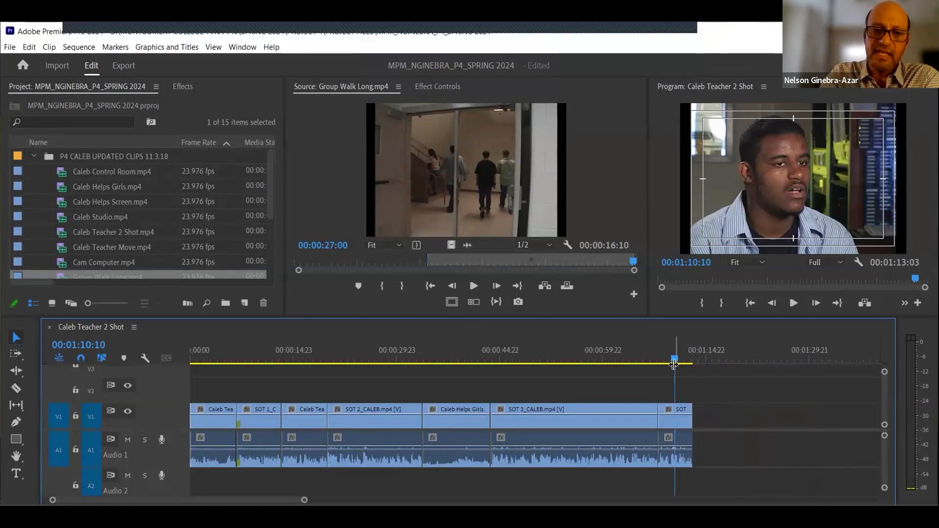
- Zoom into the end of the sequence and play the SOT 4_CALEB clip to check its ending
{"action": "key", "text": "equal"}
{"action": "key", "text": "equal"}
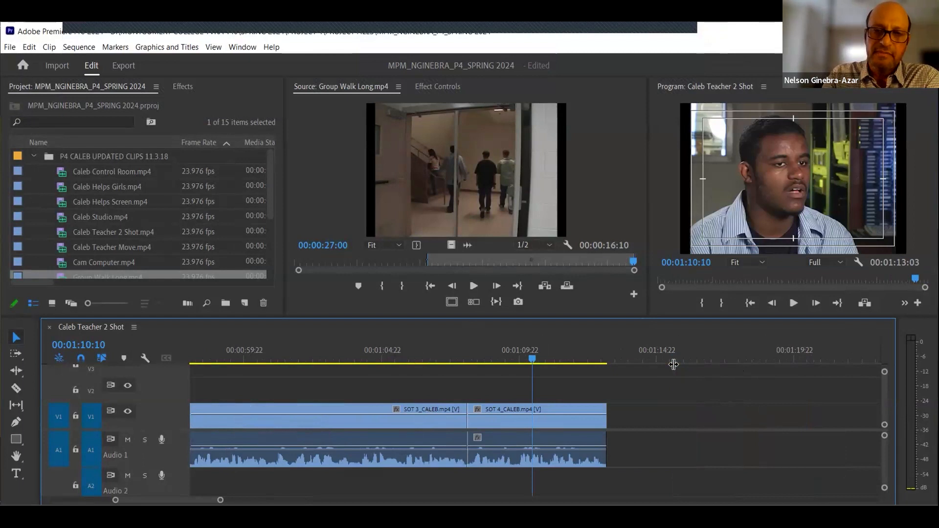
{"action": "key", "text": "Down"}
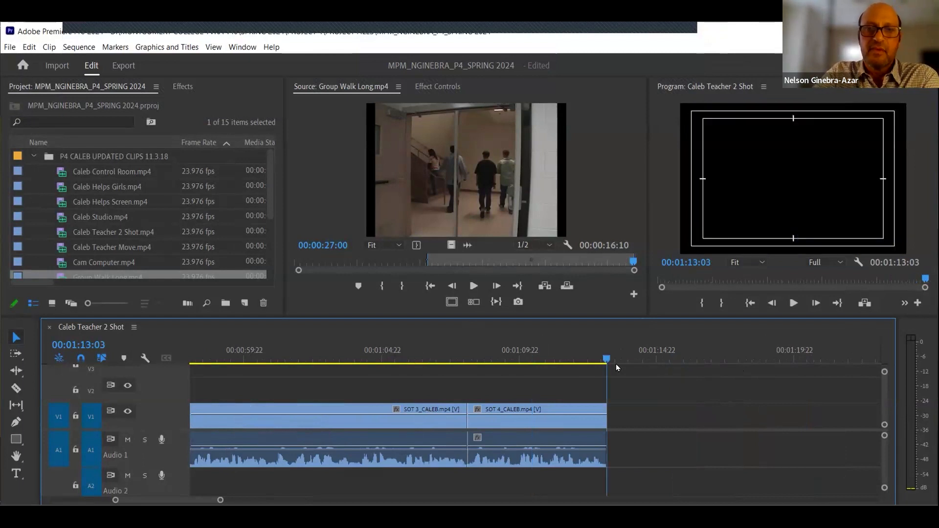
{"action": "left_click", "coordinate": [544, 353]}
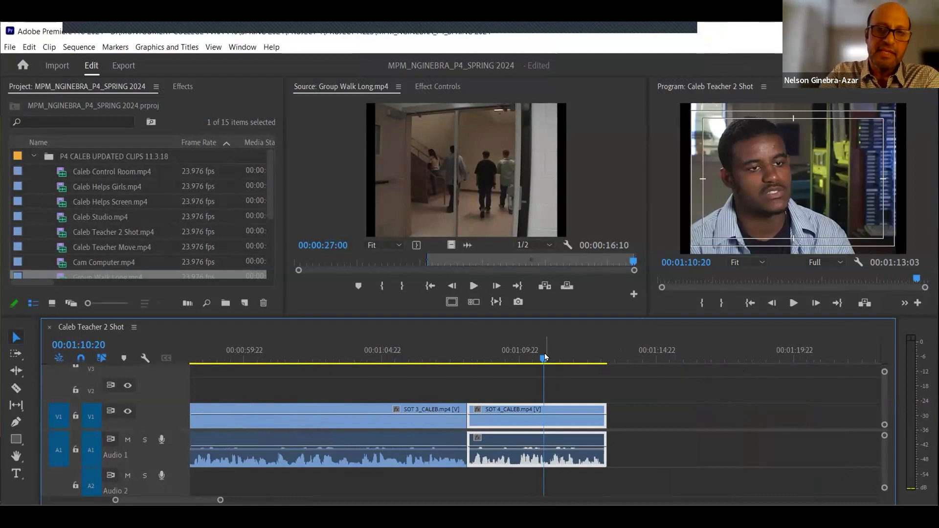
{"action": "key", "text": "space"}
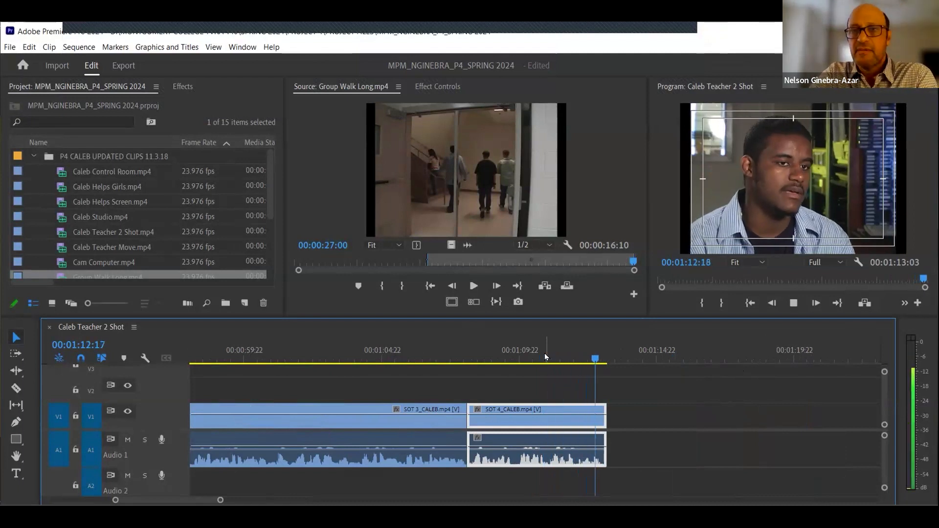
{"action": "left_click", "coordinate": [652, 416]}
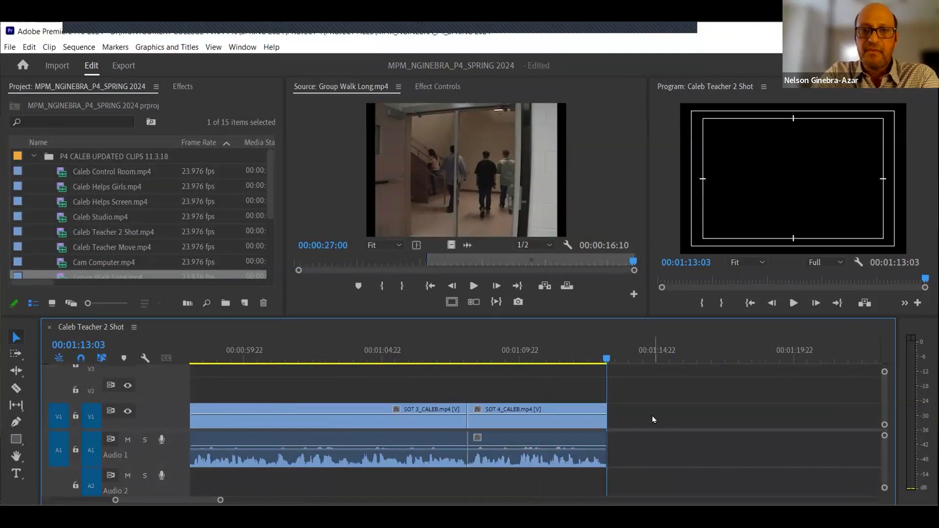
- Check the Group Walk Long In and Out points, then insert the marked clip at the sequence end and zoom to fit
{"action": "left_click", "coordinate": [490, 208]}
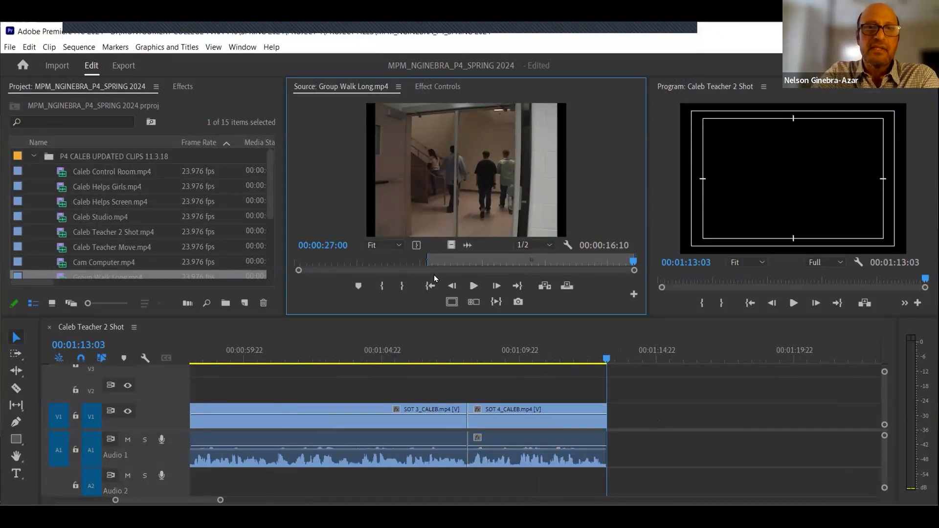
{"action": "left_click", "coordinate": [431, 287]}
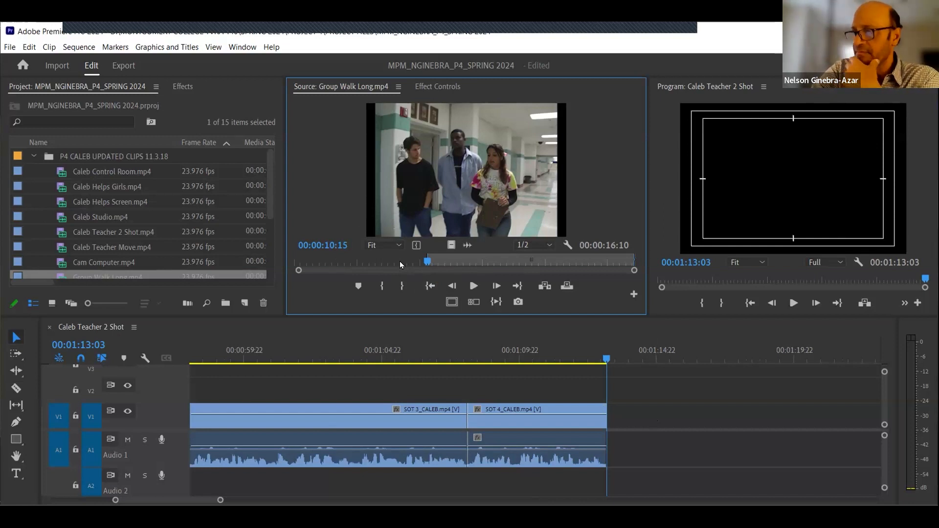
{"action": "left_click", "coordinate": [516, 287]}
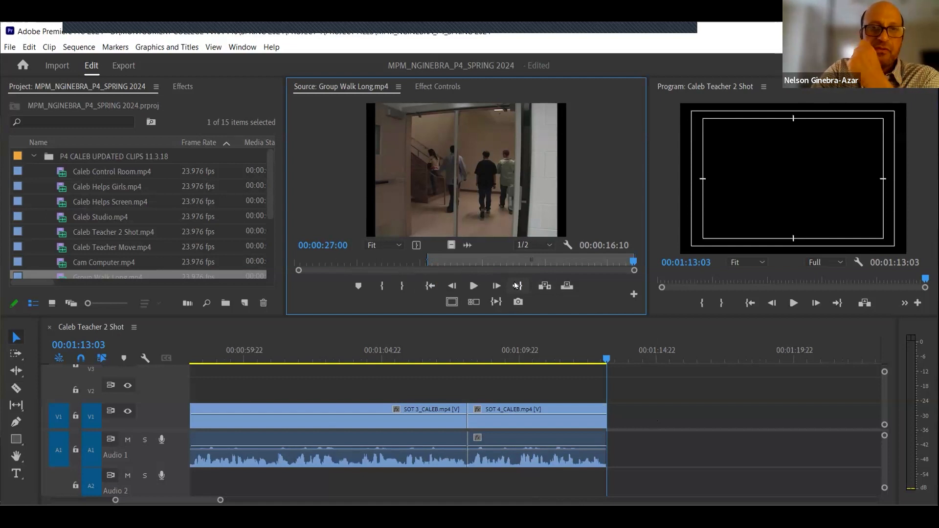
{"action": "left_click", "coordinate": [430, 286]}
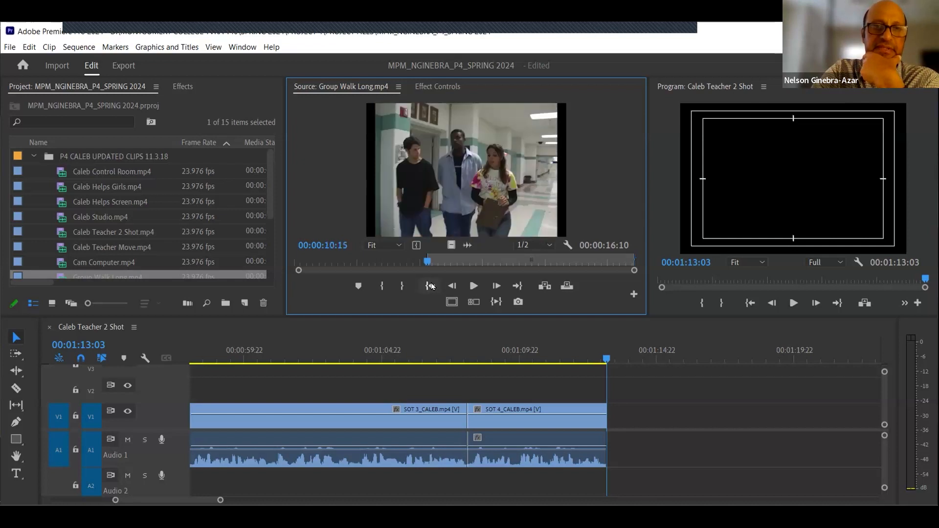
{"action": "left_click", "coordinate": [517, 287]}
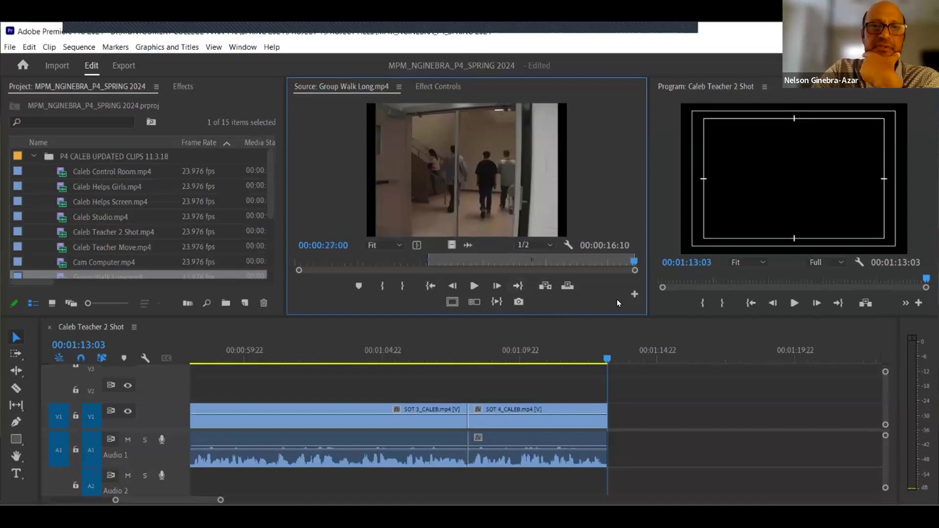
{"action": "left_click", "coordinate": [544, 286]}
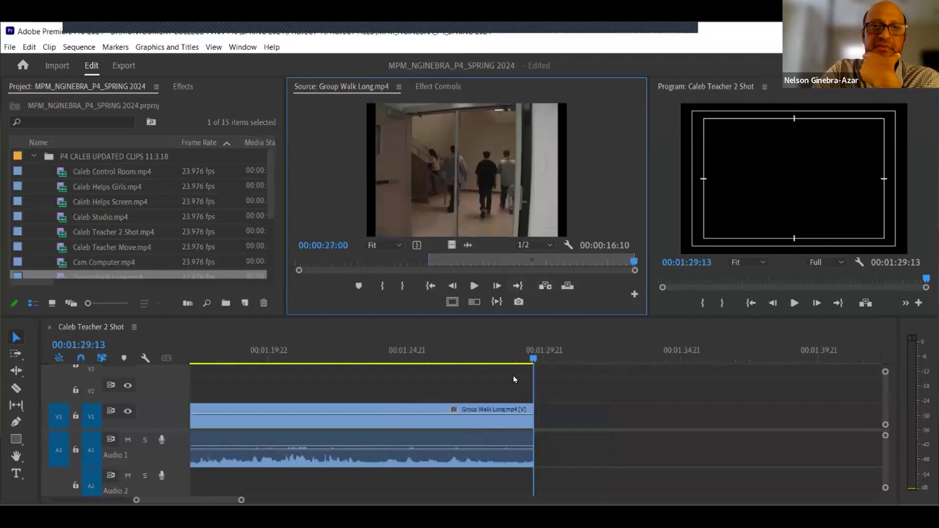
{"action": "left_click", "coordinate": [494, 359]}
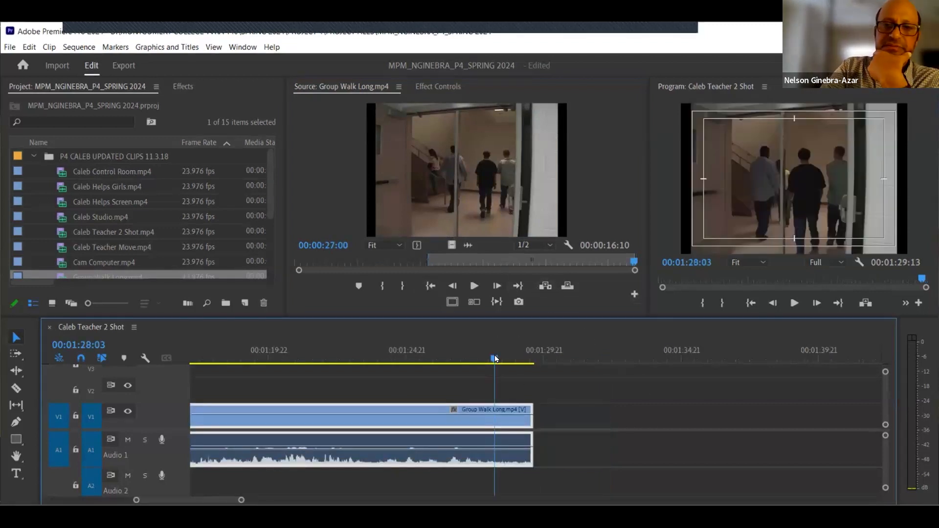
{"action": "key", "text": "backslash"}
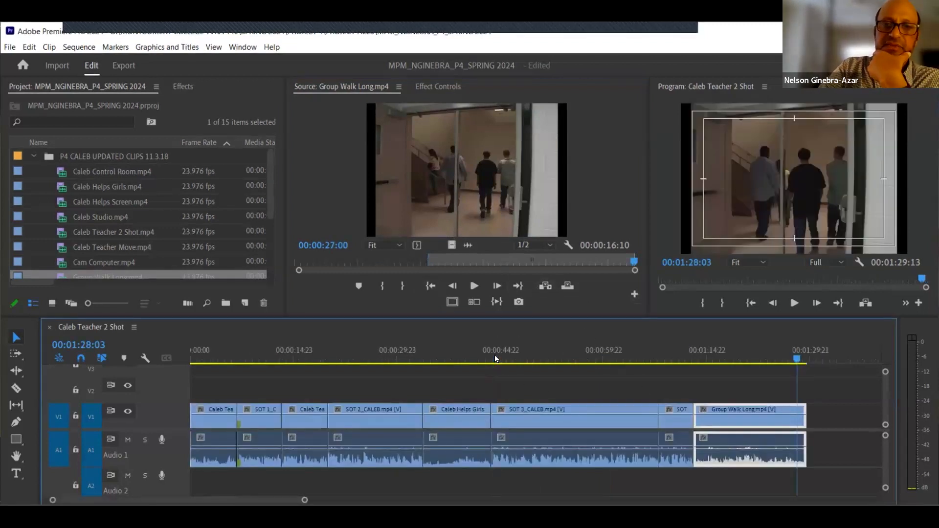
- Deselect the clips, send the playhead to the end of the sequence, and save the project
{"action": "left_click", "coordinate": [826, 421]}
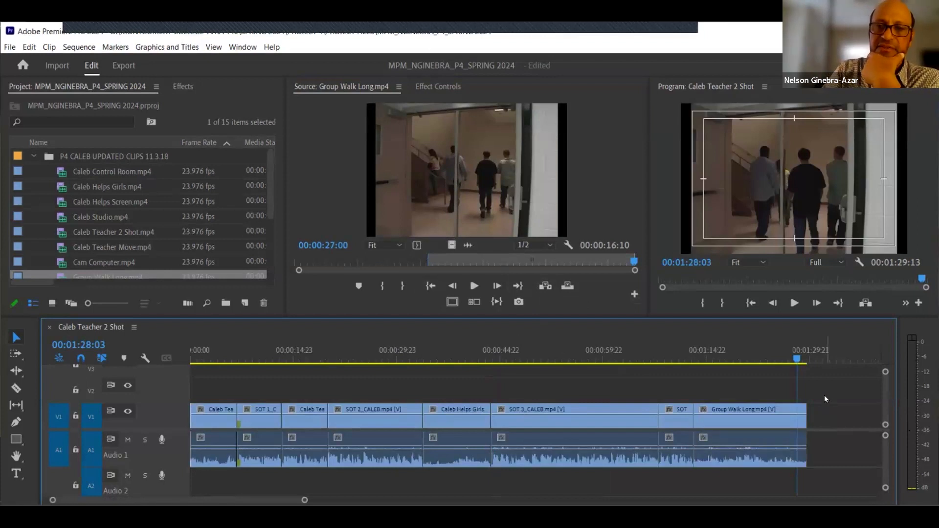
{"action": "key", "text": "End"}
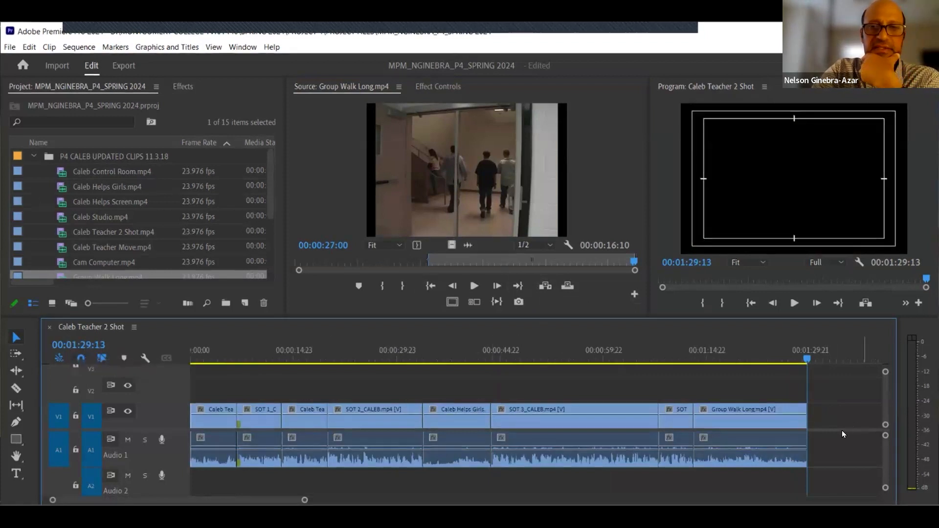
{"action": "key", "text": "ctrl+s"}
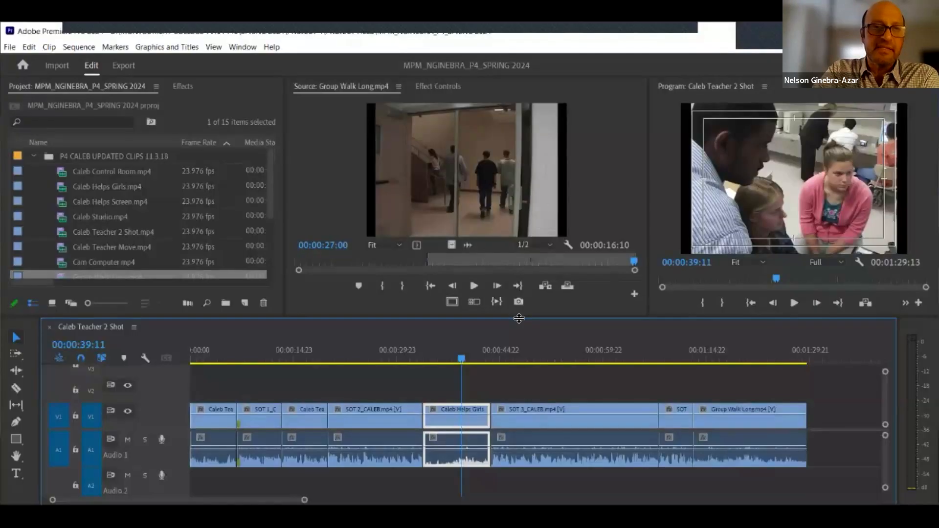
- Enlarge the timeline panel by raising its top edge
{"action": "left_click_drag", "start_coordinate": [518, 307], "coordinate": [520, 285]}
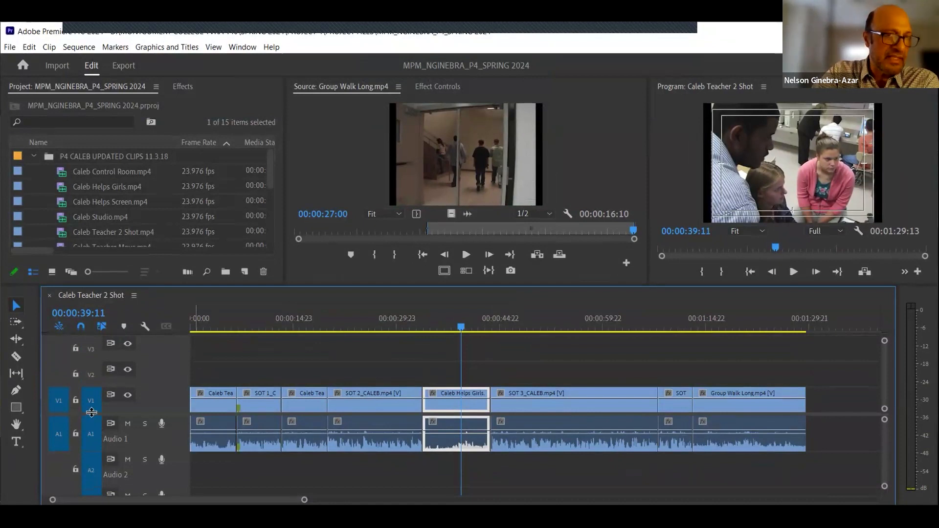
{"action": "scroll", "coordinate": [157, 429], "scroll_direction": "down", "scroll_amount": 1}
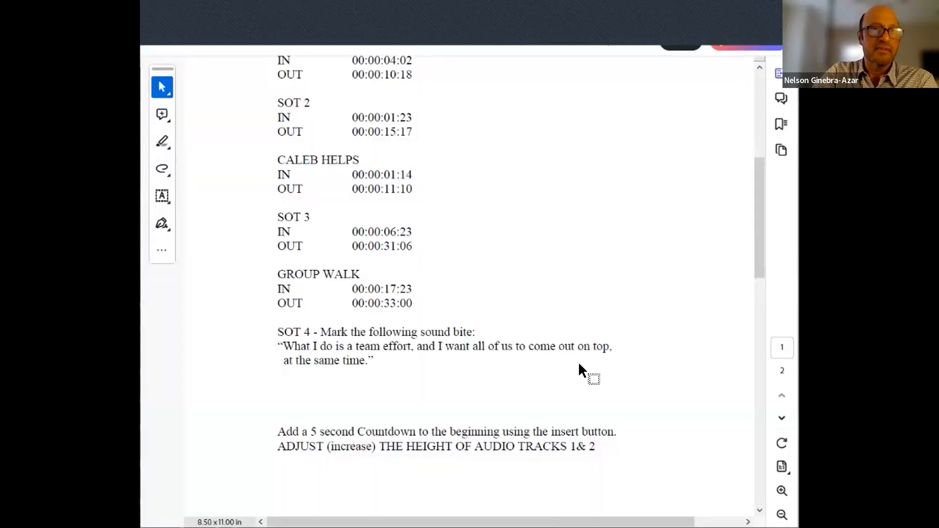
- Switch to the assignment PDF and read the remaining project instructions
{"action": "scroll", "coordinate": [578, 362], "scroll_direction": "down", "scroll_amount": 1}
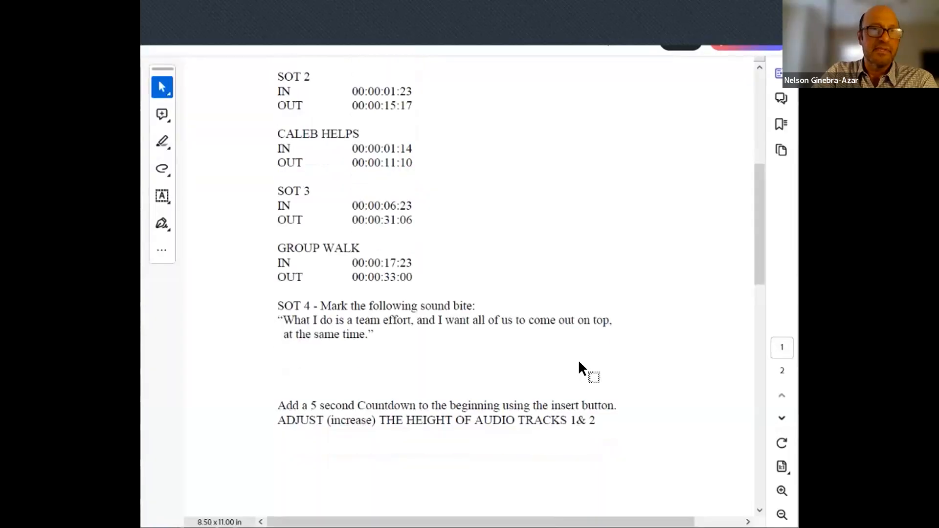
{"action": "scroll", "coordinate": [579, 362], "scroll_direction": "down", "scroll_amount": 1}
{"action": "scroll", "coordinate": [418, 362], "scroll_direction": "down", "scroll_amount": 1}
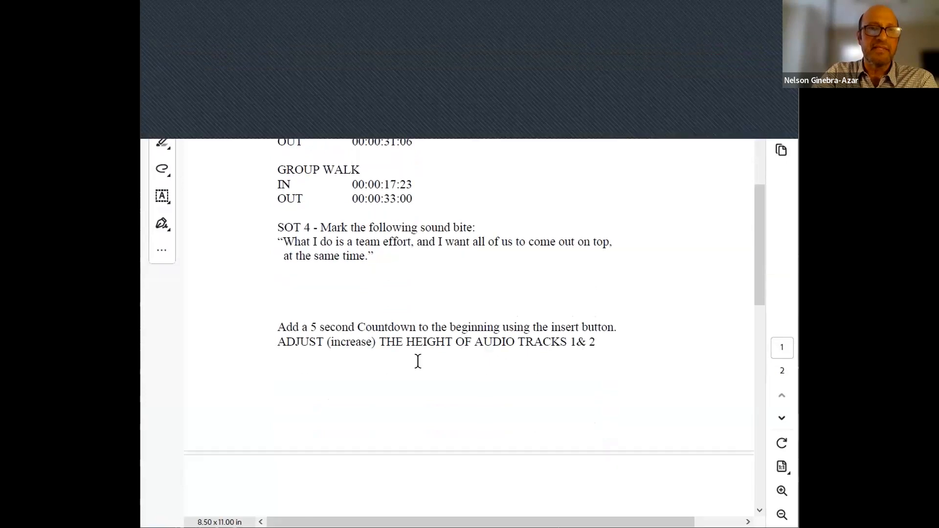
{"action": "scroll", "coordinate": [294, 375], "scroll_direction": "up", "scroll_amount": 1}
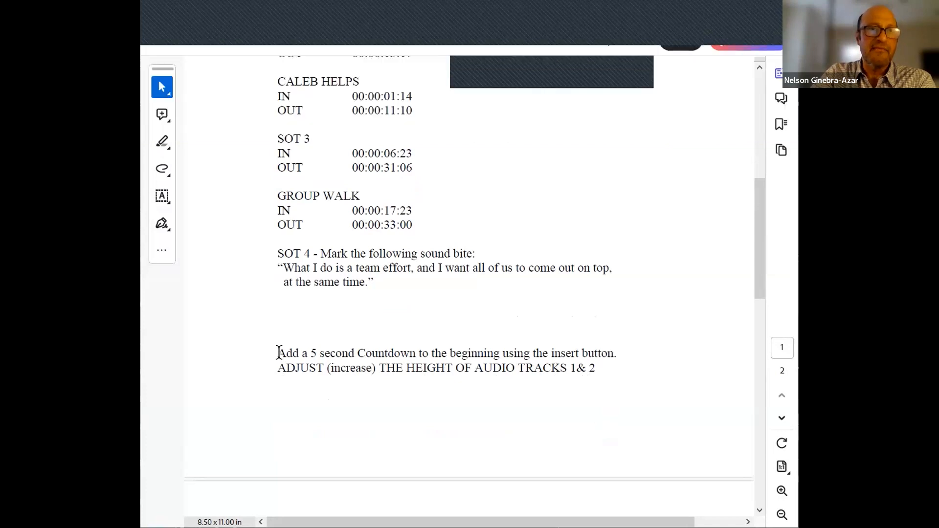
{"action": "mouse_move", "coordinate": [567, 353]}
{"action": "left_mouse_down"}
{"action": "mouse_move", "coordinate": [624, 355]}
{"action": "mouse_move", "coordinate": [648, 344]}
{"action": "left_mouse_up"}
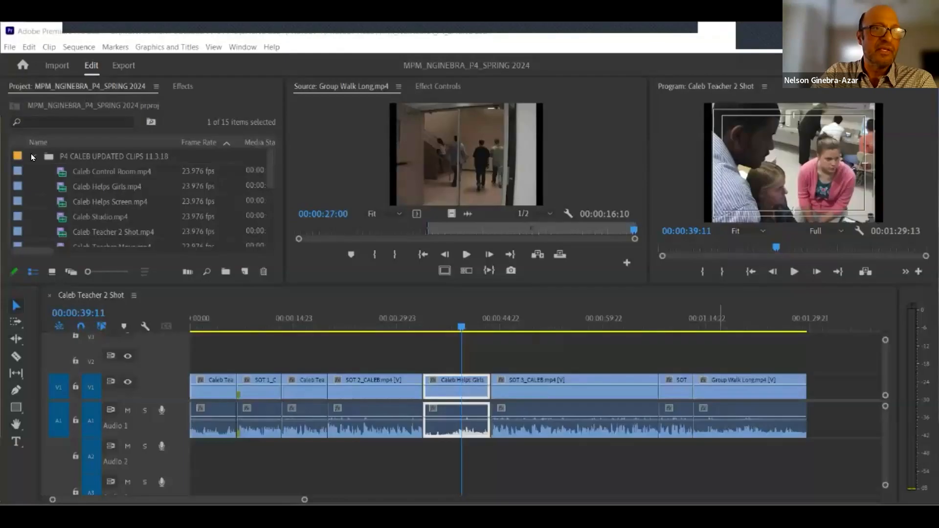
- Rename the Caleb Teacher 2 Shot sequence to PROJECT 4 followed by the student's last name and save the project
{"action": "left_click", "coordinate": [34, 156]}
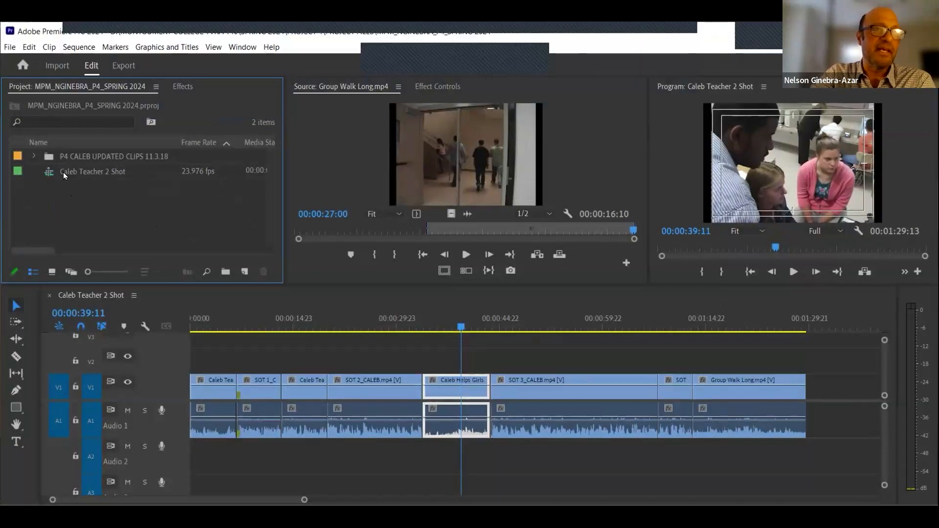
{"action": "left_click", "coordinate": [110, 172]}
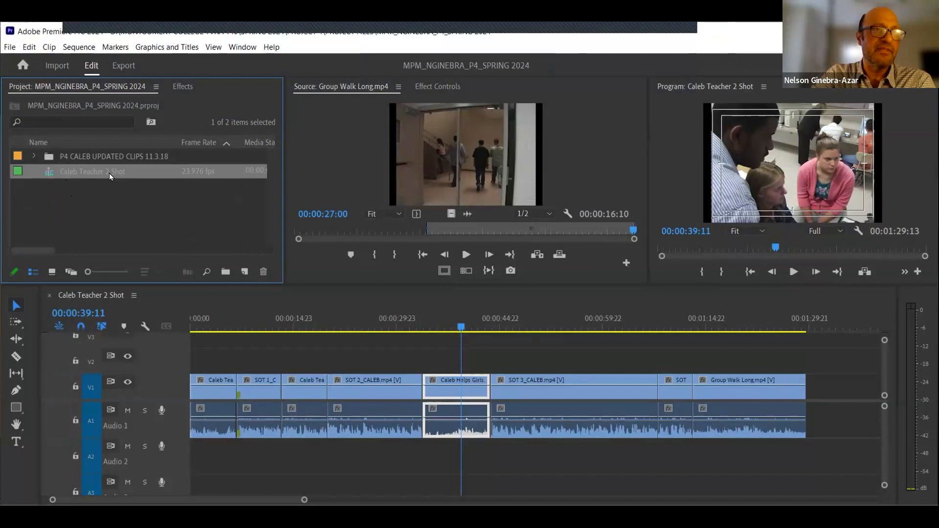
{"action": "left_click", "coordinate": [110, 173]}
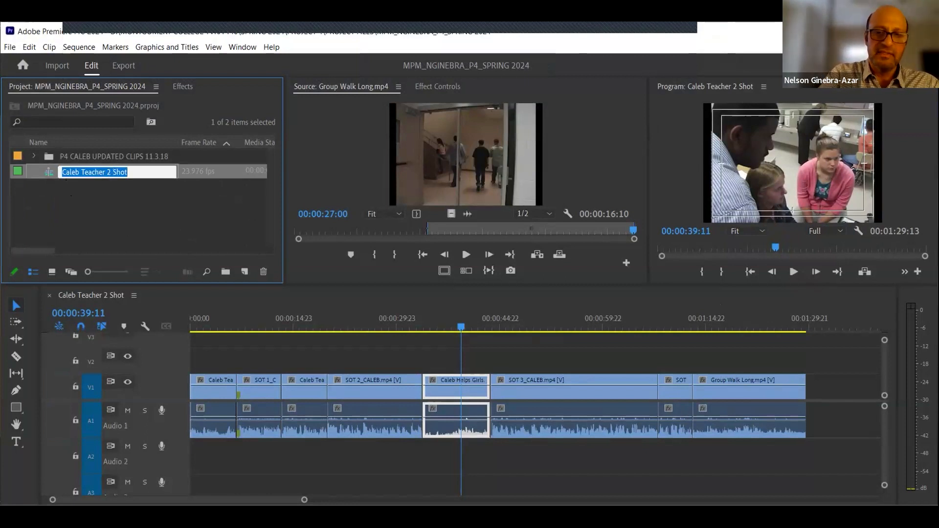
{"action": "type", "text": "PROJC"}
{"action": "key", "text": "BackSpace"}
{"action": "type", "text": "ECT 4"}
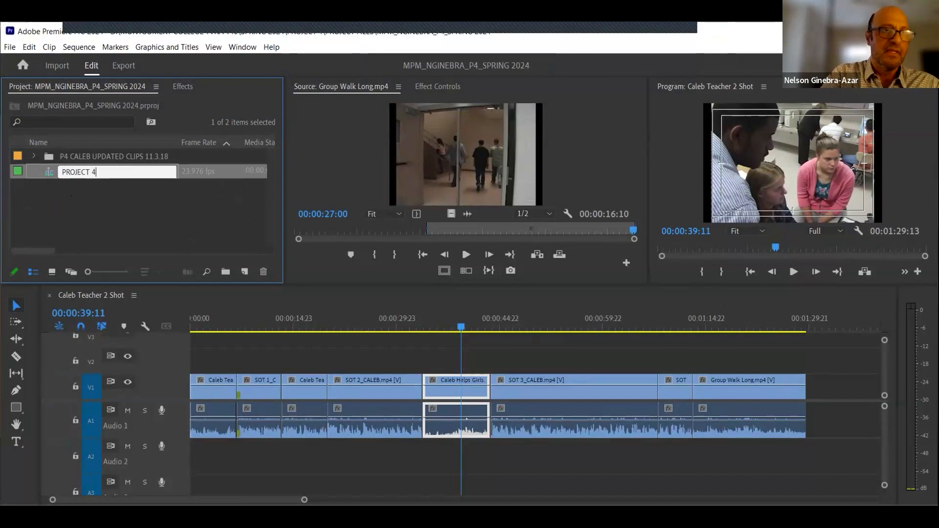
{"action": "type", "text": " GINEBRA"}
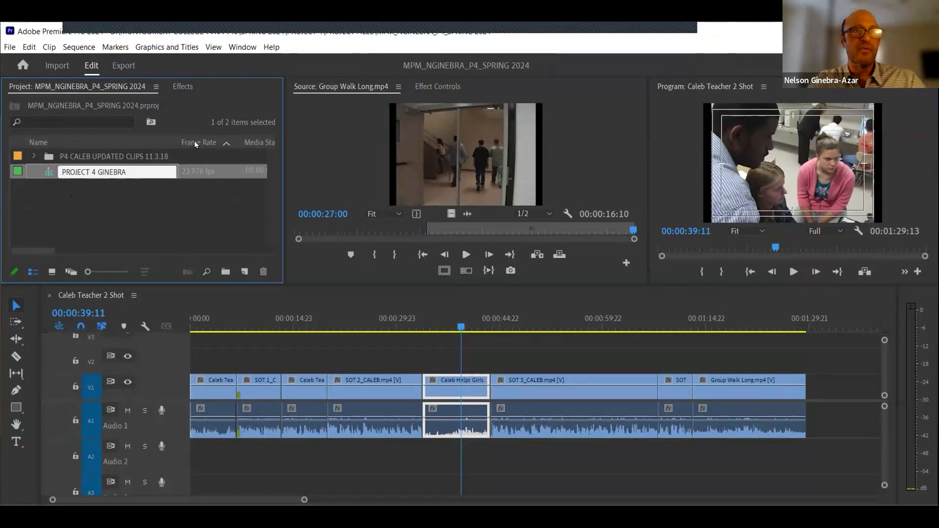
{"action": "left_click", "coordinate": [140, 205]}
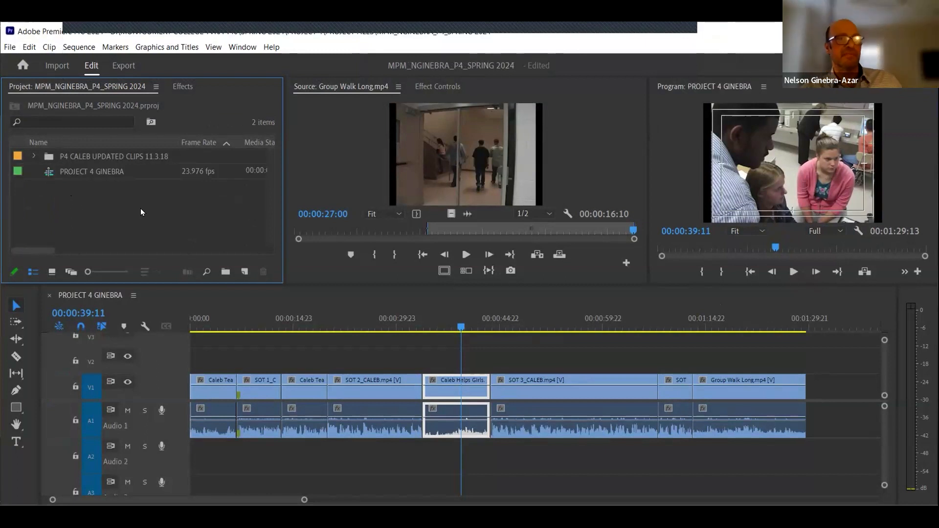
{"action": "key", "text": "ctrl+s"}
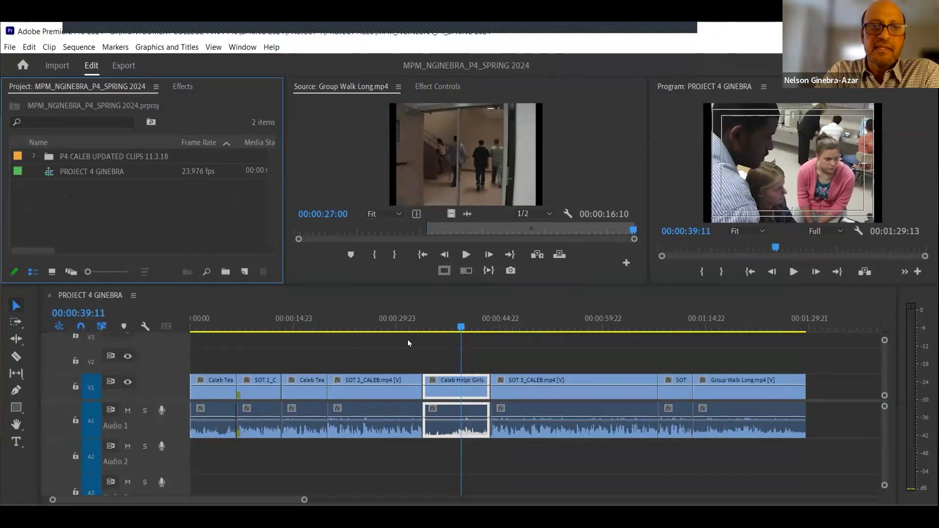
- Create a new Universal Counting Leader item with both Cue Blip on 2 and Cue Blip on out disabled
{"action": "left_click", "coordinate": [365, 361]}
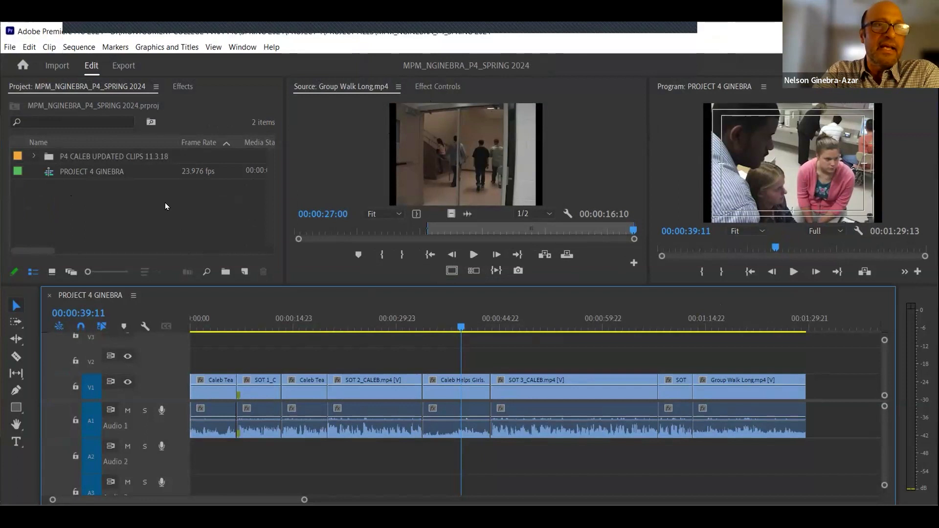
{"action": "left_click", "coordinate": [165, 228]}
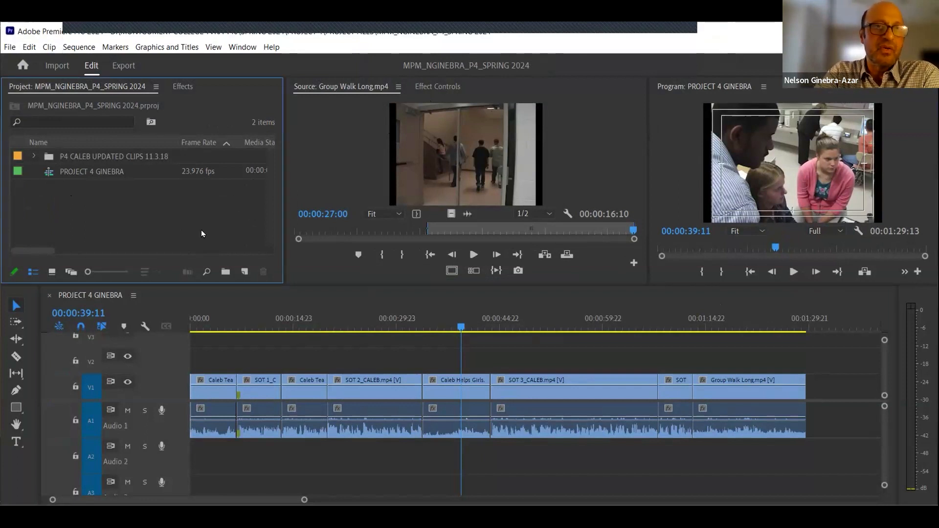
{"action": "right_click", "coordinate": [189, 204]}
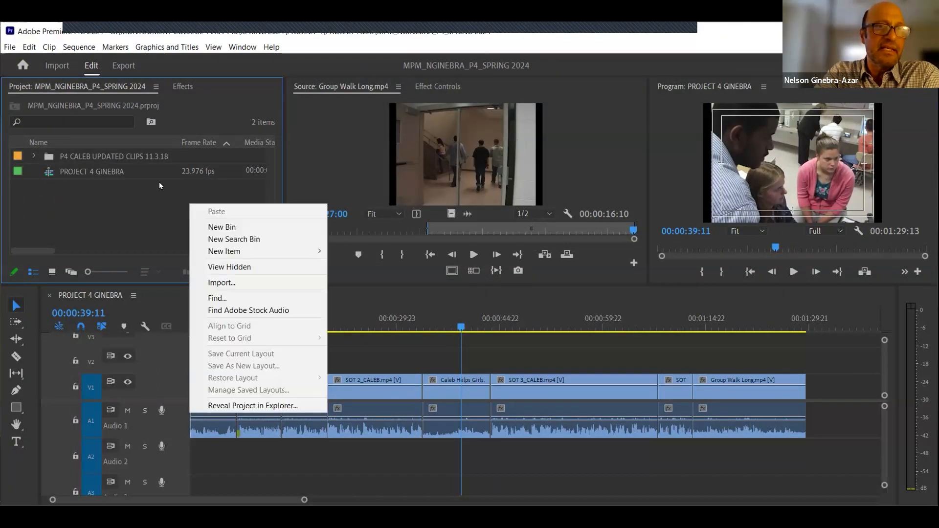
{"action": "mouse_move", "coordinate": [227, 251]}
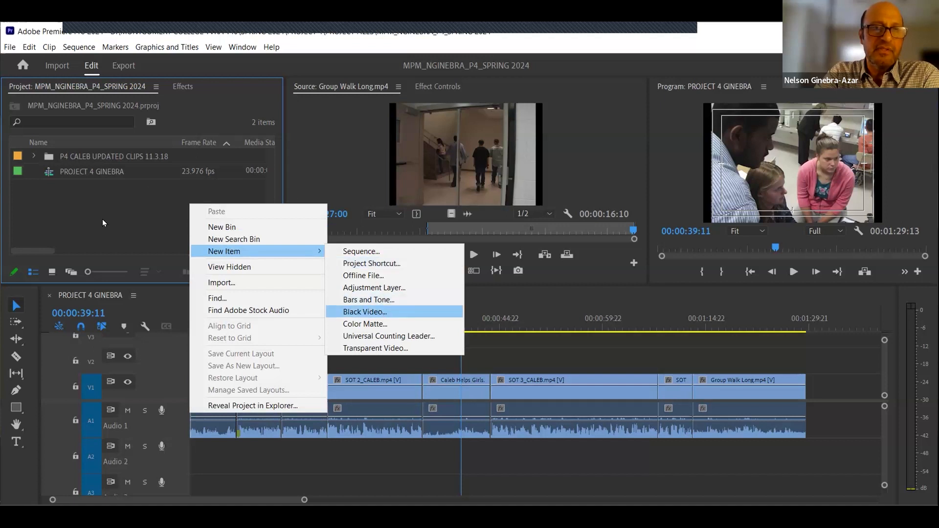
{"action": "left_click", "coordinate": [381, 314]}
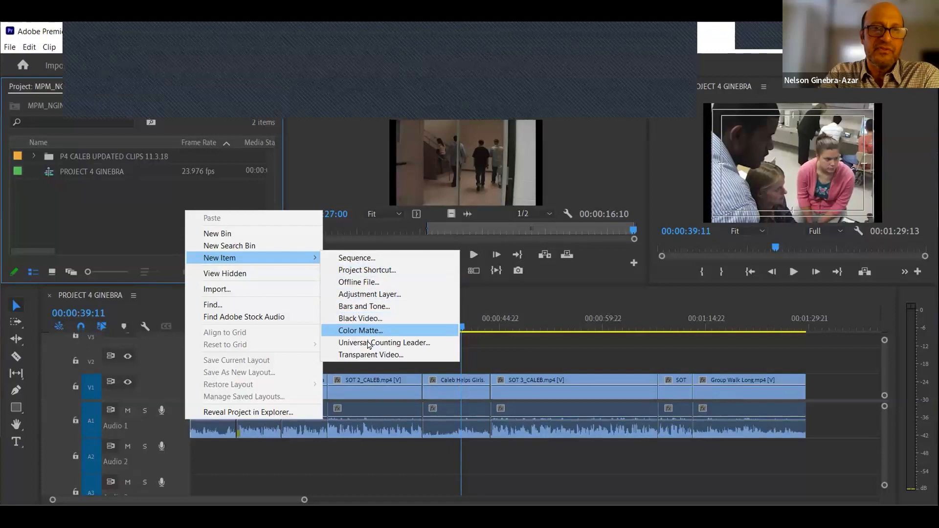
{"action": "left_click", "coordinate": [371, 343]}
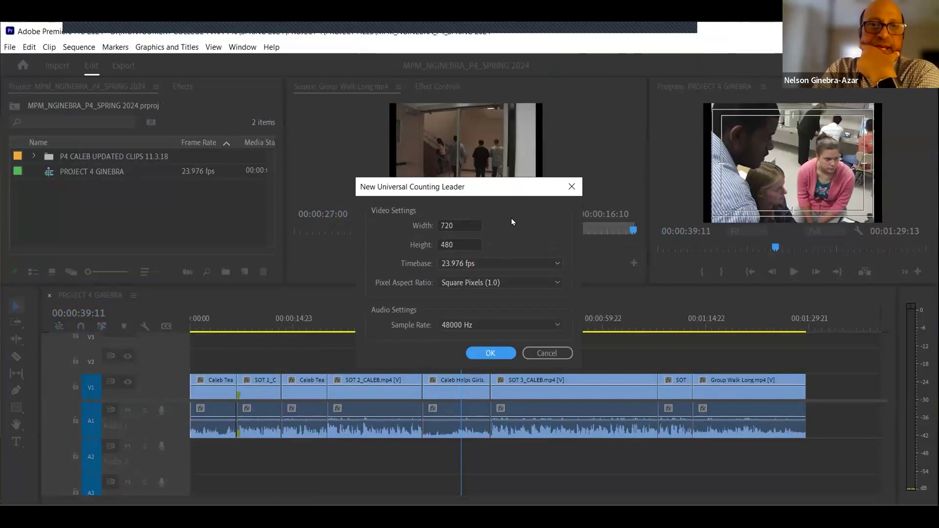
{"action": "left_click", "coordinate": [497, 354]}
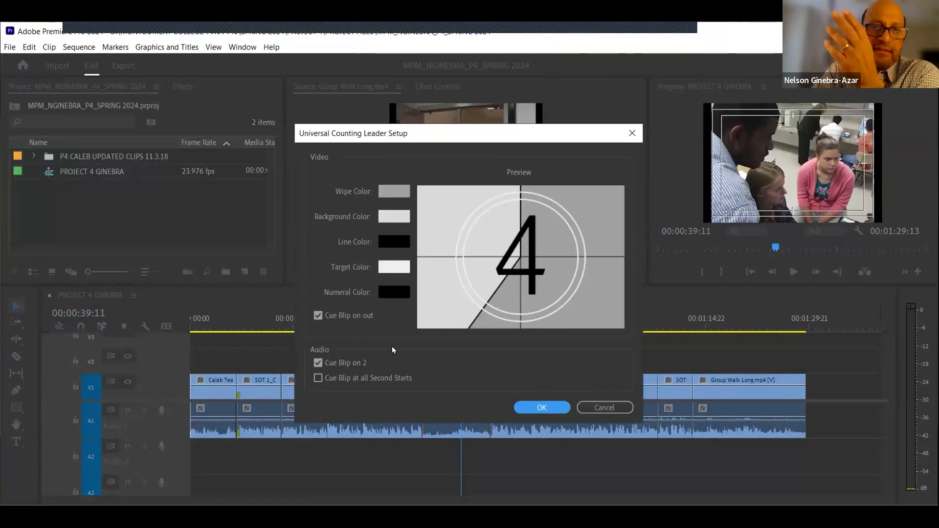
{"action": "left_click", "coordinate": [318, 363]}
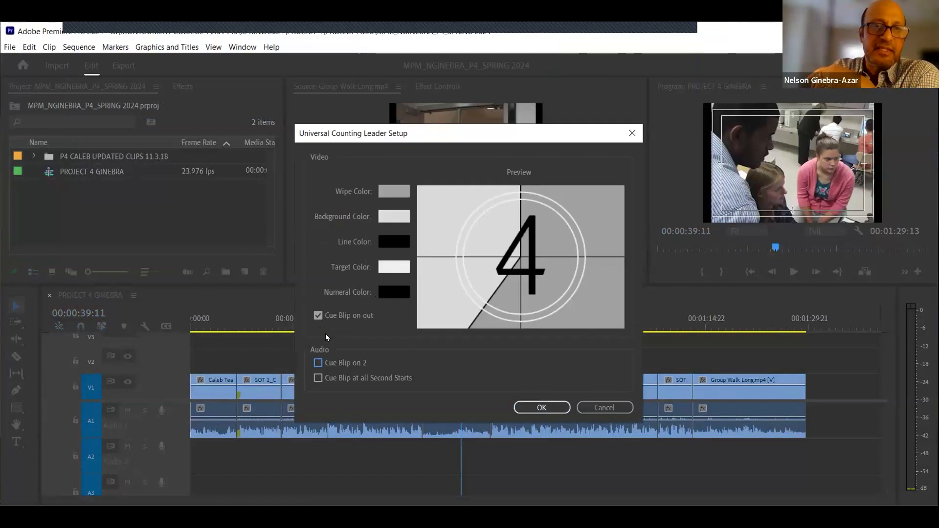
{"action": "left_click", "coordinate": [318, 316]}
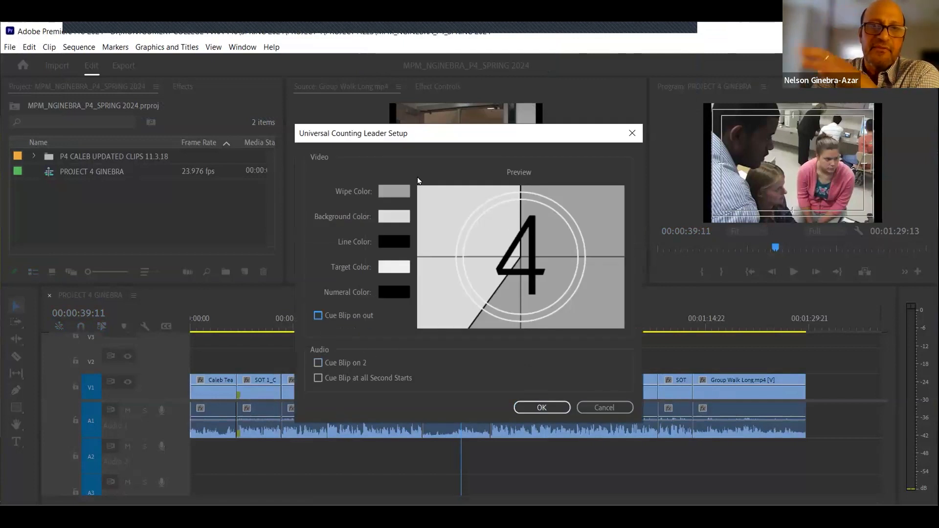
{"action": "left_click", "coordinate": [547, 409]}
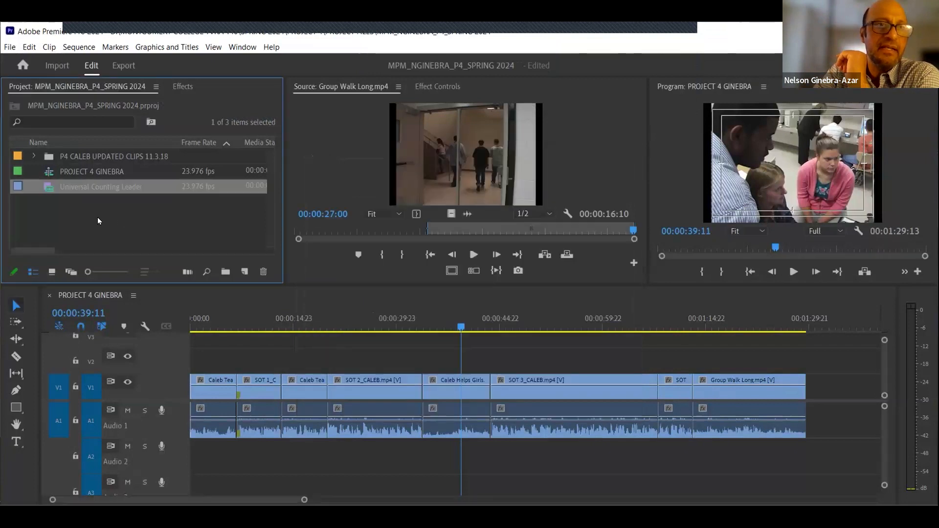
- Load the counting leader into the Source Monitor and mark an out point at 00:00:06:00
{"action": "left_click_drag", "start_coordinate": [51, 187], "coordinate": [480, 232]}
{"action": "left_click", "coordinate": [474, 230]}
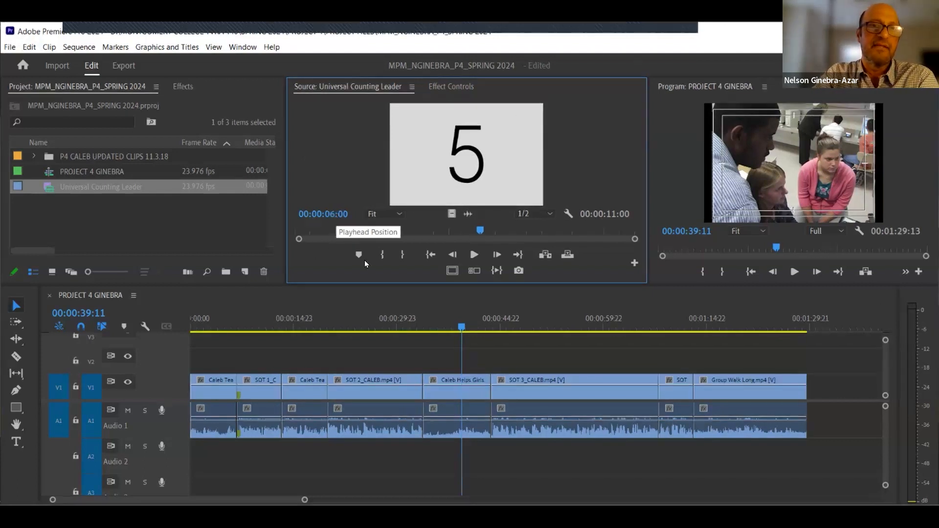
{"action": "left_click", "coordinate": [381, 257]}
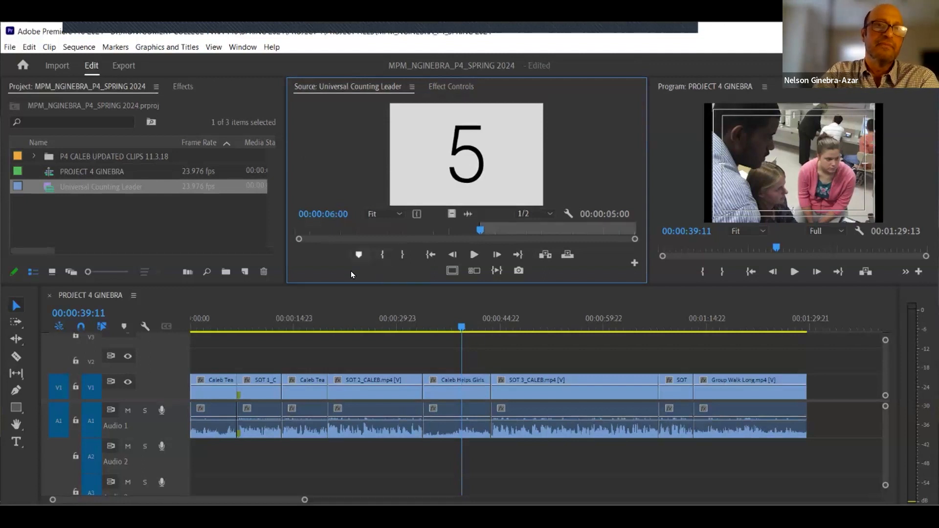
- Insert the marked counting leader at the very start of the sequence, ahead of the first Caleb clip
{"action": "left_click_drag", "start_coordinate": [461, 327], "coordinate": [169, 344]}
{"action": "left_click", "coordinate": [212, 357]}
{"action": "left_click_drag", "start_coordinate": [227, 321], "coordinate": [170, 326]}
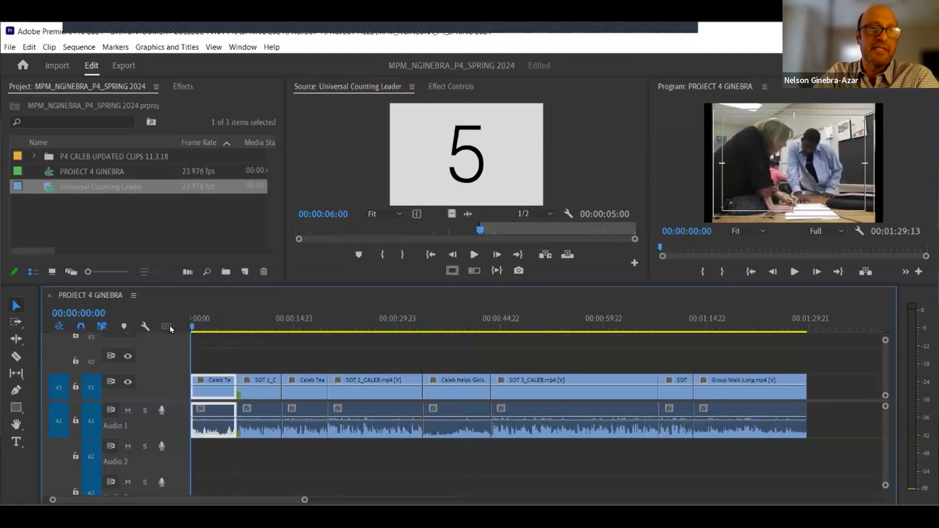
{"action": "left_click", "coordinate": [192, 354]}
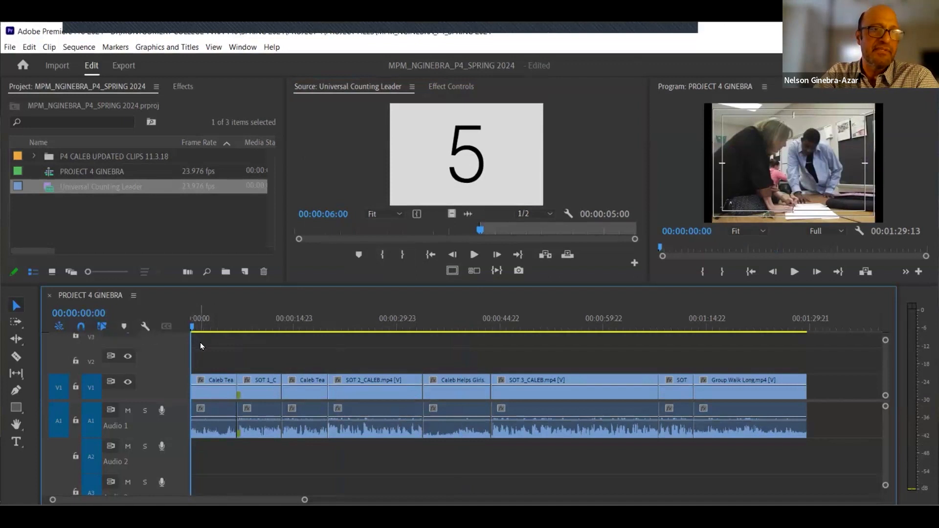
{"action": "left_click", "coordinate": [545, 254]}
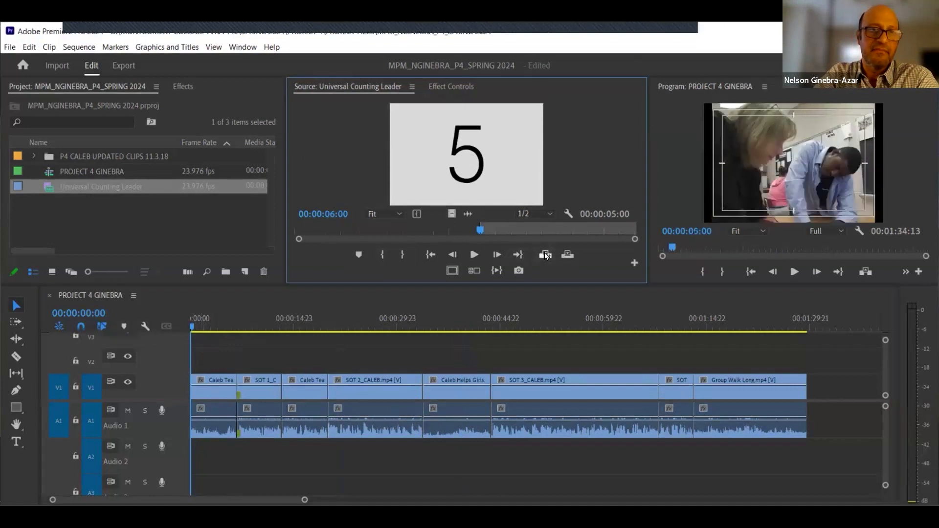
- Play back the start of the sequence to check the inserted leader
{"action": "left_click_drag", "start_coordinate": [219, 328], "coordinate": [185, 338]}
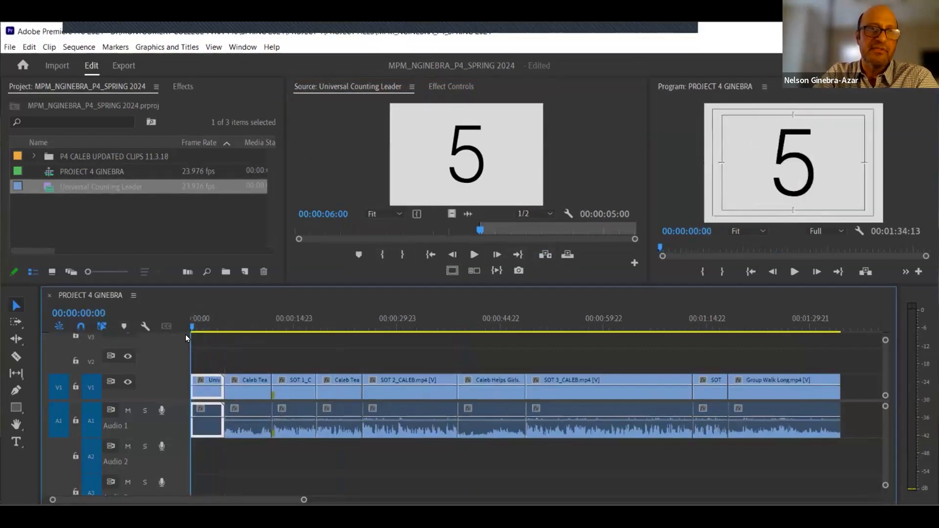
{"action": "left_click", "coordinate": [201, 354]}
{"action": "key", "text": "space"}
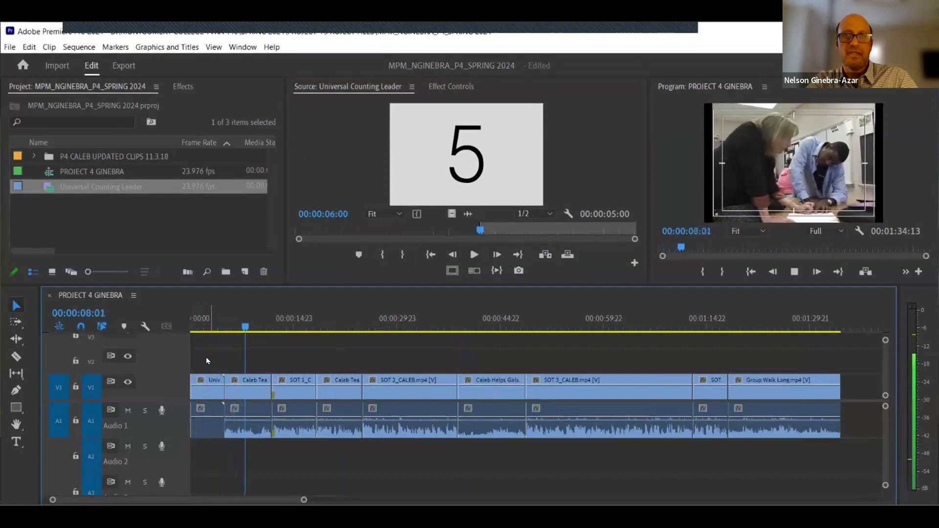
{"action": "key", "text": "space"}
- Move the playhead to the end of the sequence and deselect the clips
{"action": "key", "text": "d"}
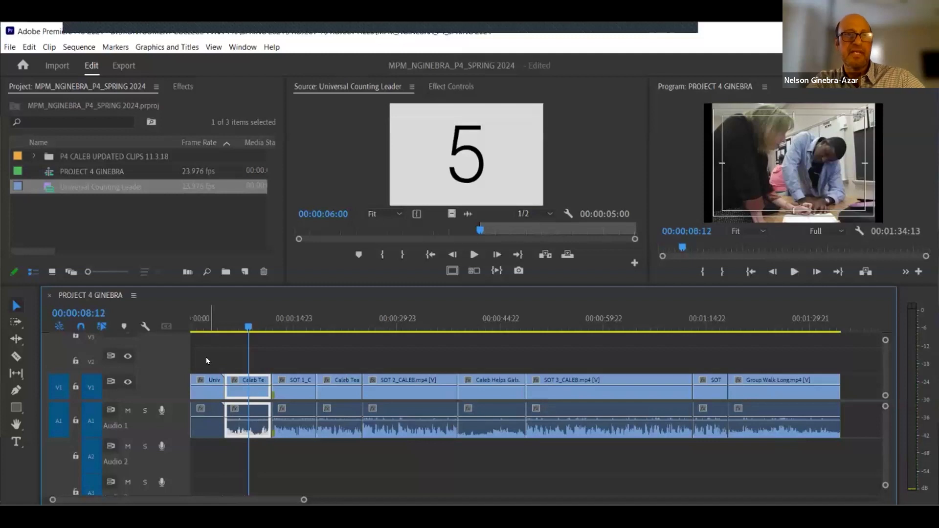
{"action": "left_click", "coordinate": [801, 322]}
{"action": "key", "text": "End"}
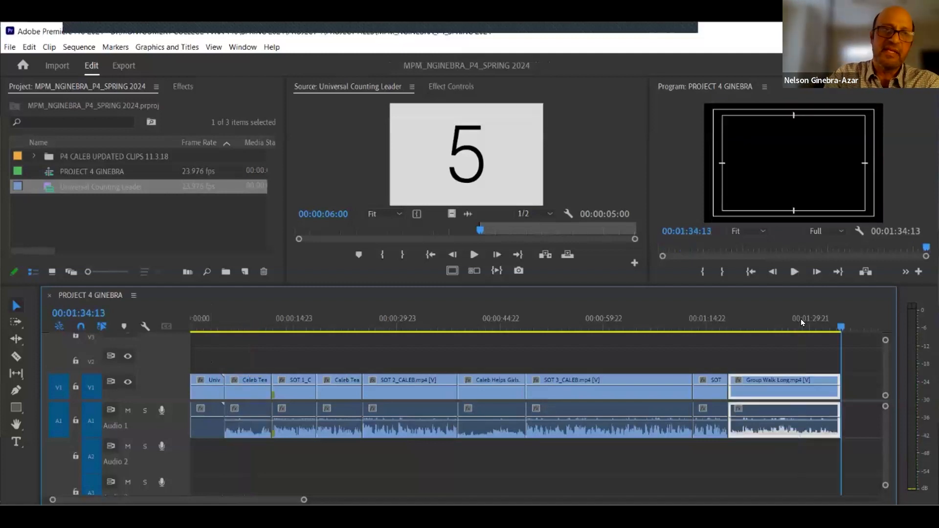
{"action": "left_click", "coordinate": [794, 355]}
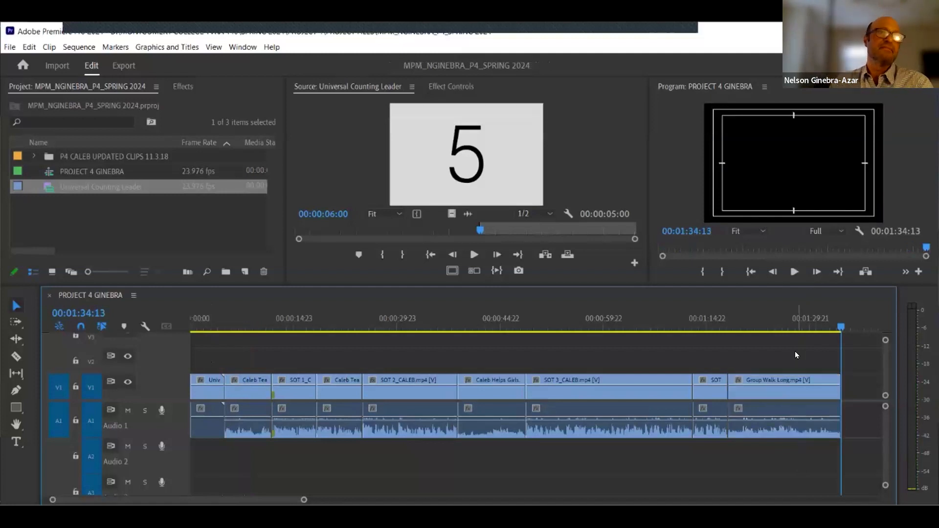